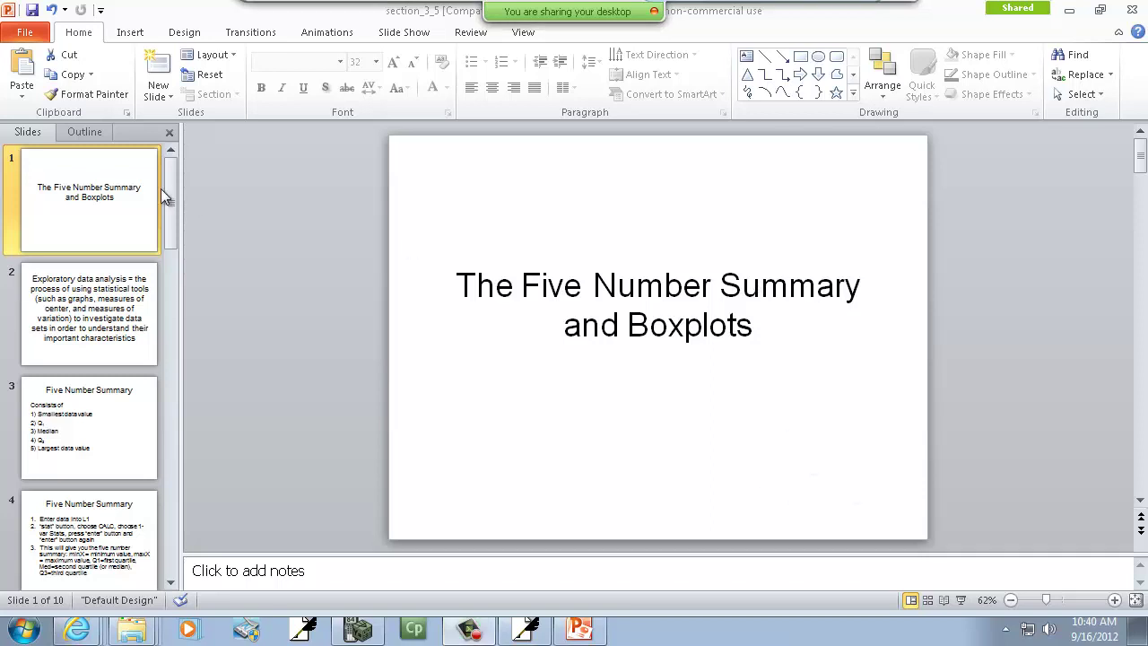
Advance past the exploratory data analysis slide to the Five Number Summary slide
left_click(83, 316)
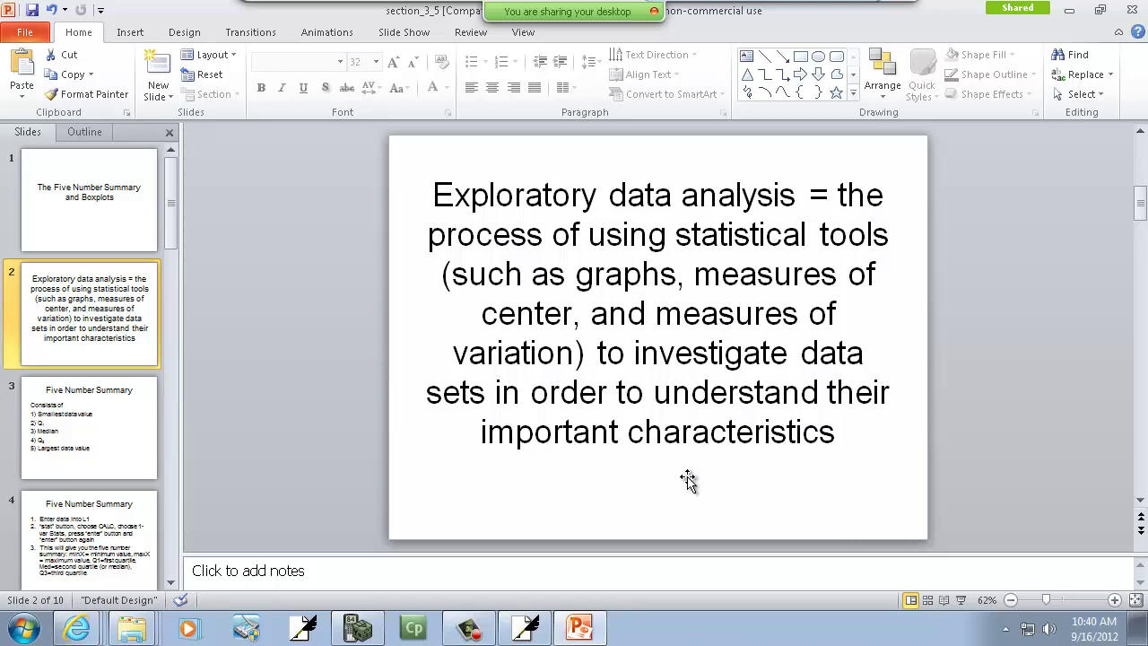
left_click(92, 410)
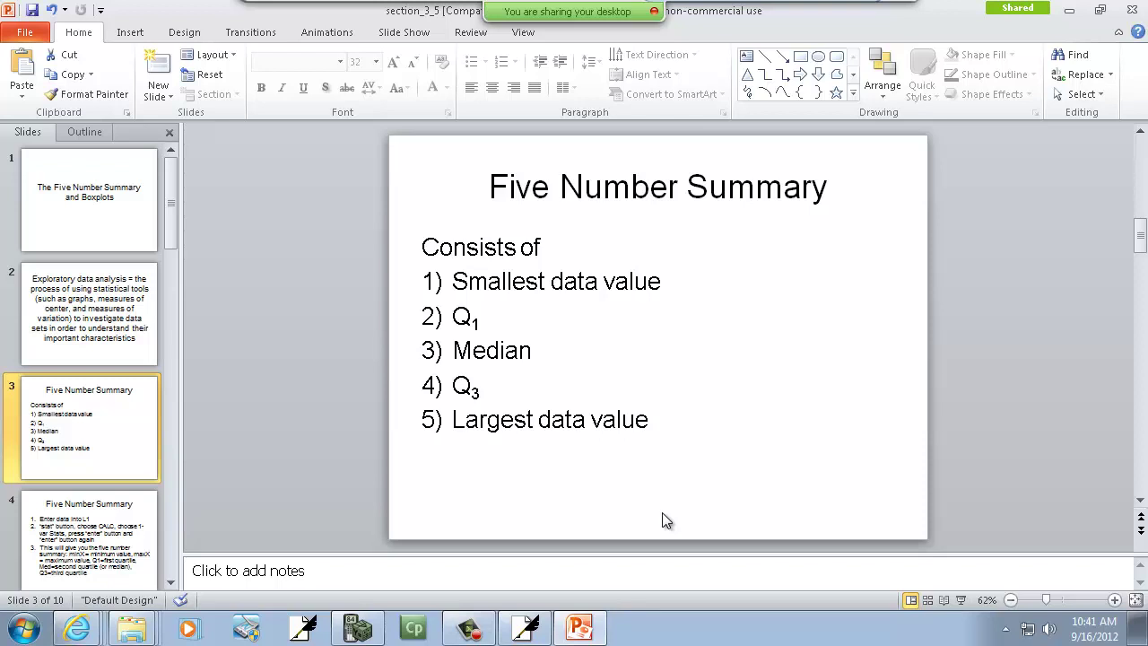
Show the calculator-steps slide, then preview slide 5's data table
left_click(106, 554)
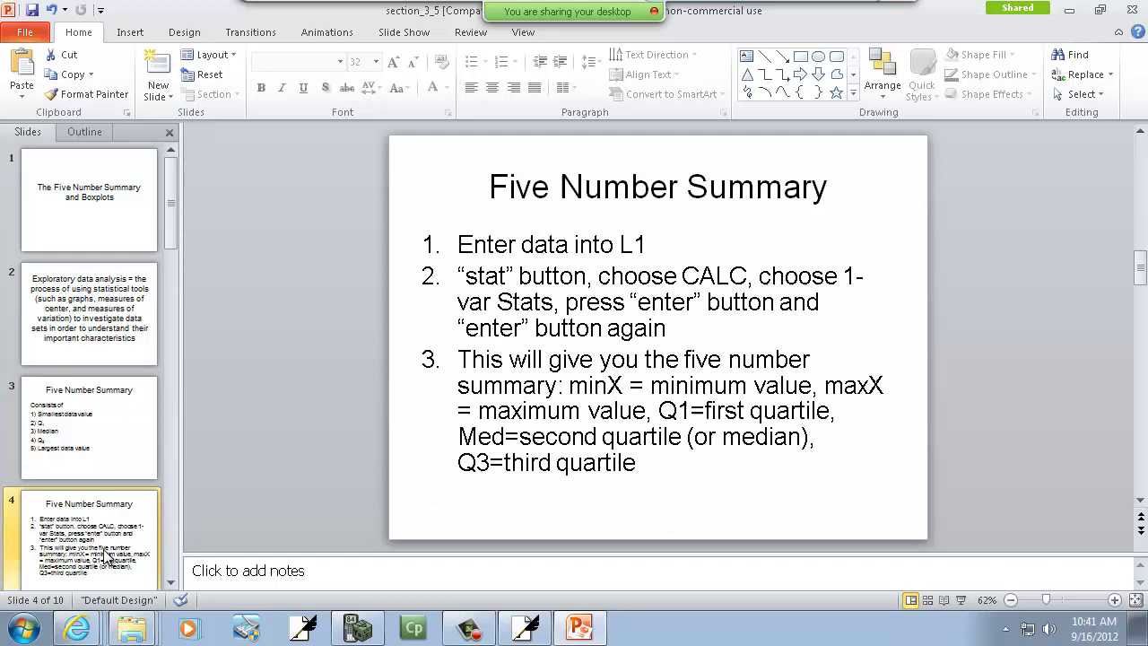
left_click(174, 580)
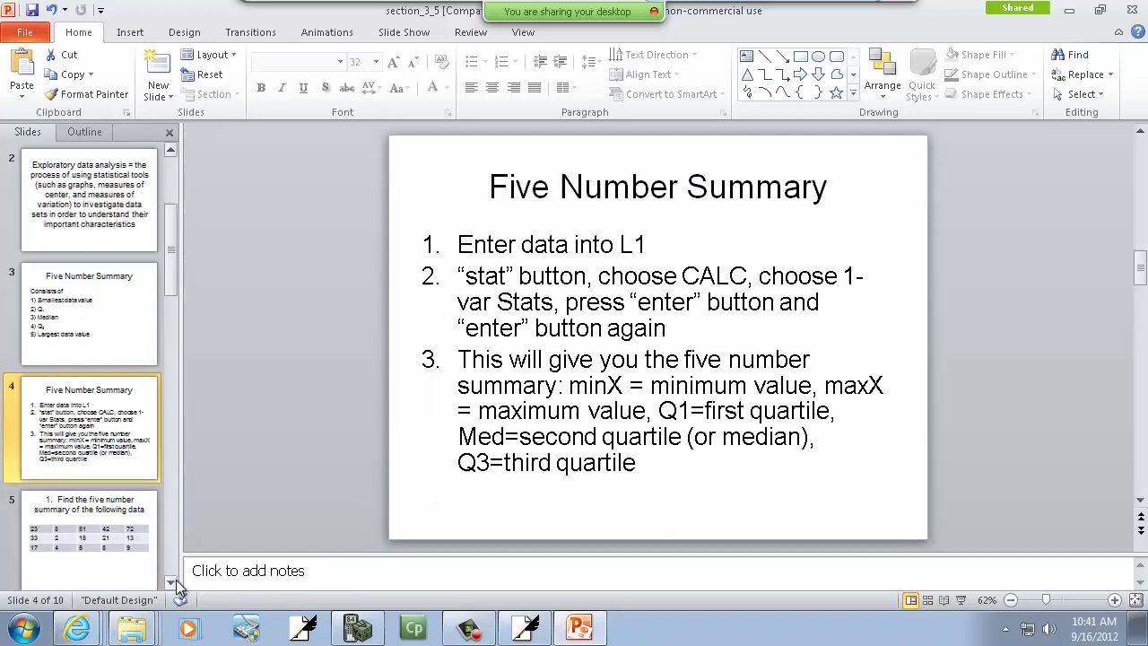
left_click(173, 580)
left_click(171, 581)
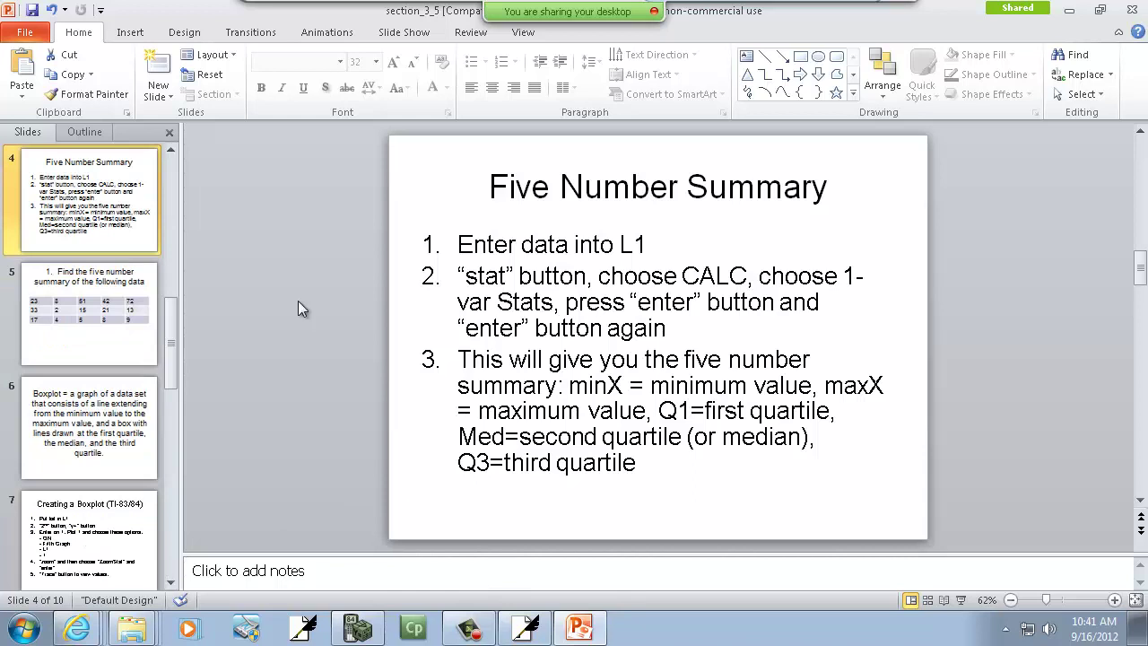
left_click(108, 308)
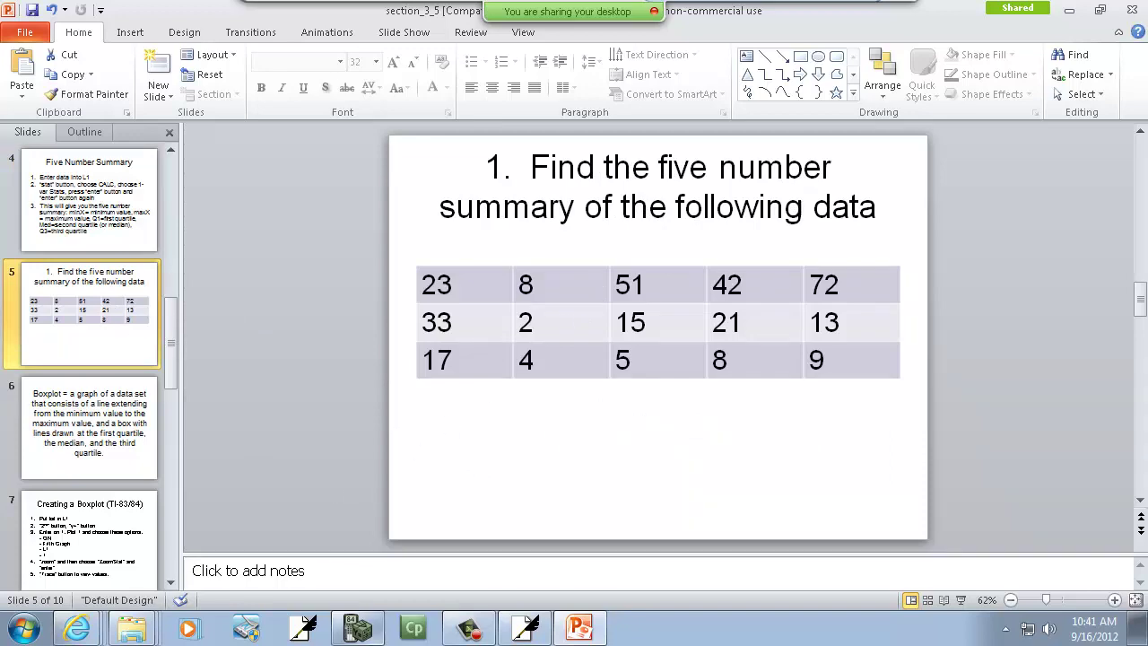
In TI-SmartView, quit to the home screen, clear key history, and return to slide 4
left_click(358, 627)
left_click(760, 587)
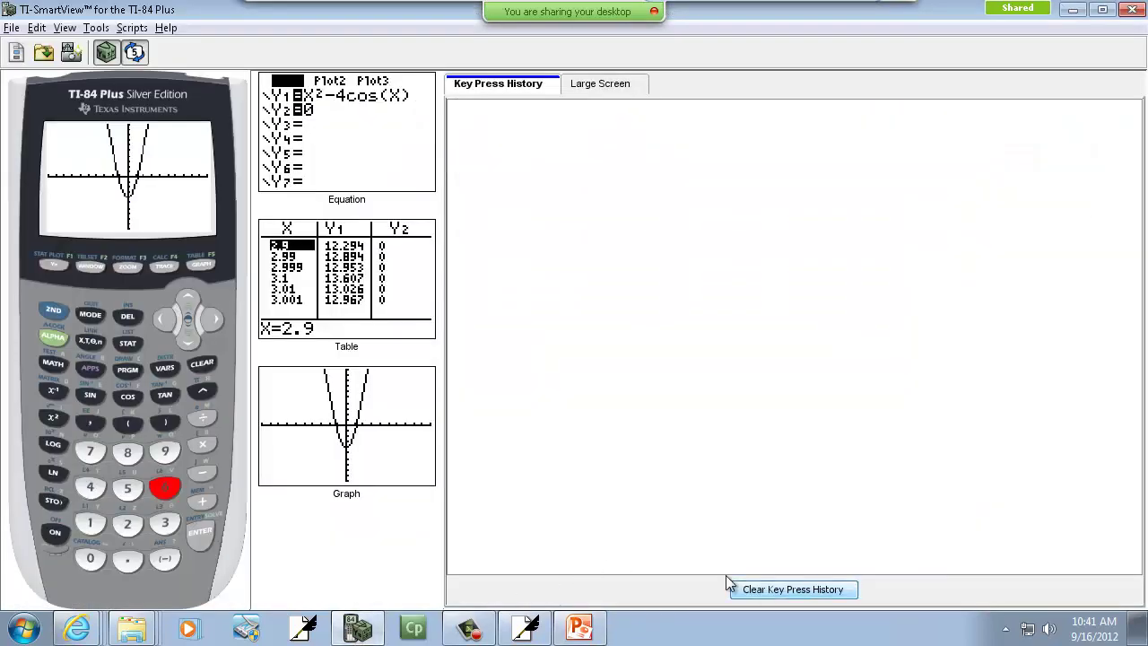
left_click(71, 311)
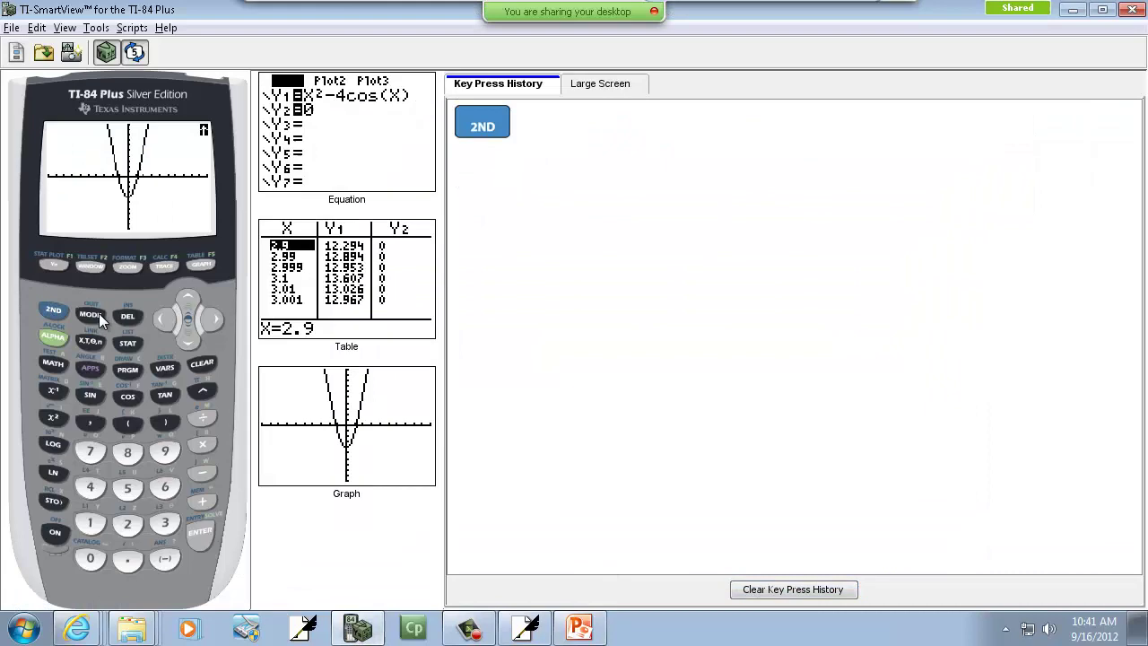
left_click(99, 313)
left_click(814, 591)
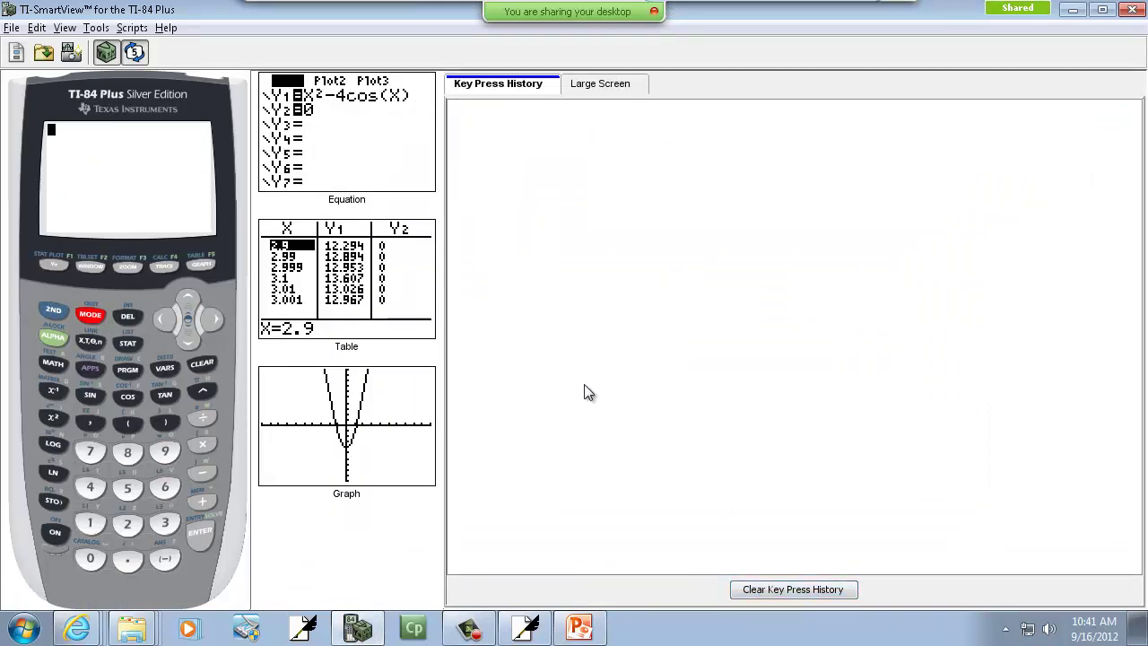
key("alt+Tab")
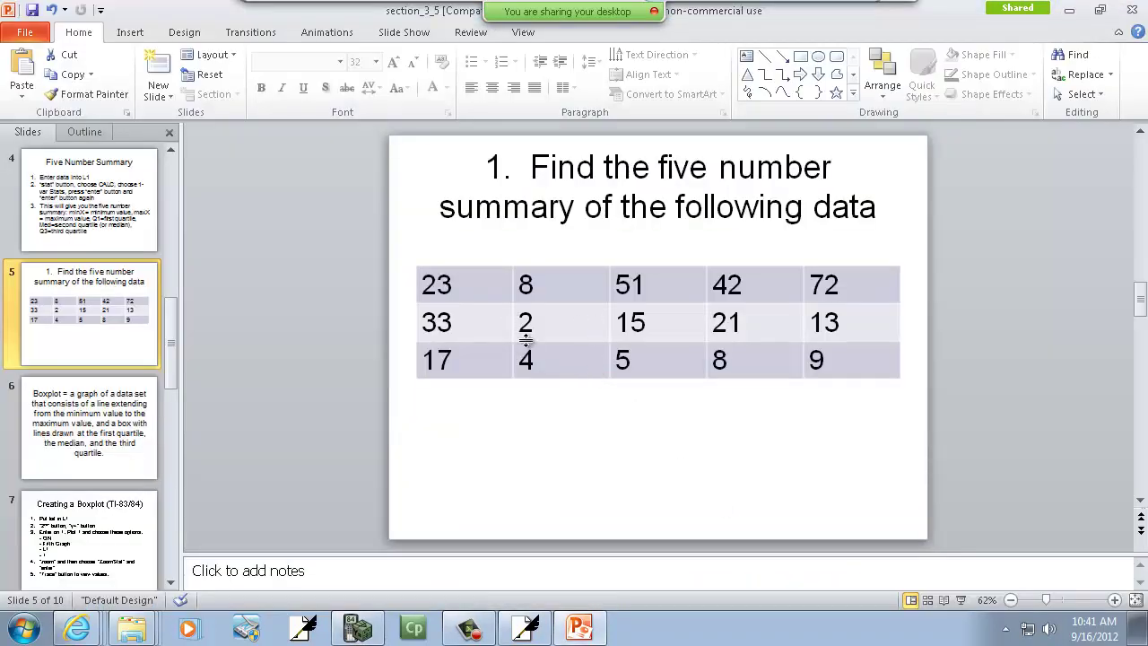
left_click(128, 197)
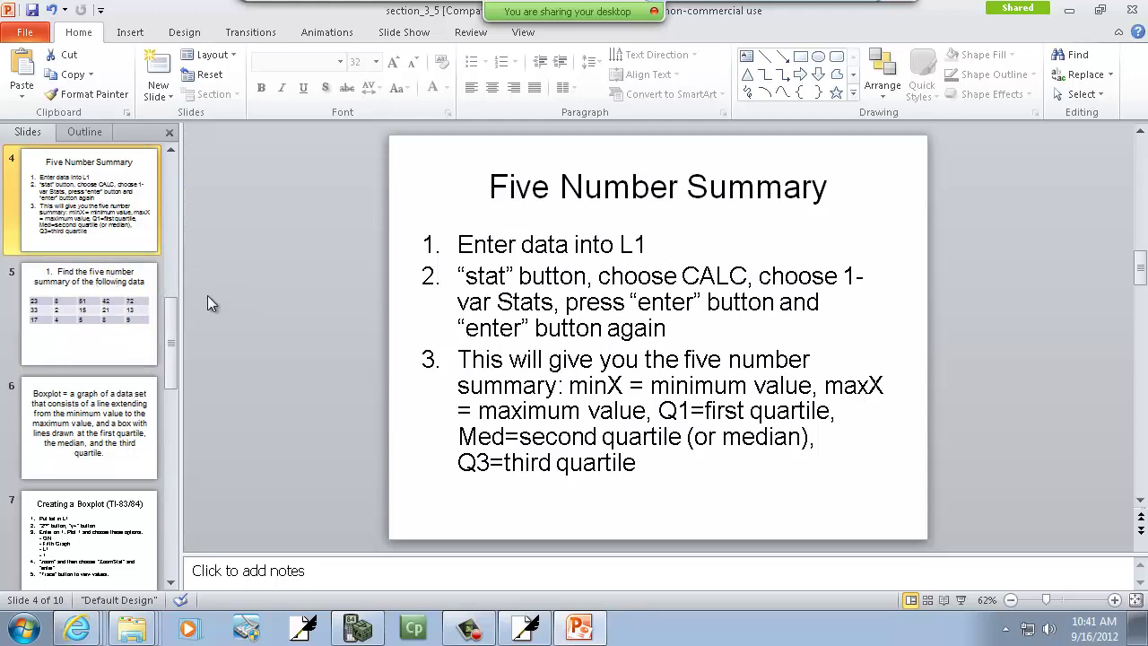
Show slide 5's data table, then open the TI-SmartView list editor from STAT
left_click(109, 305)
key("alt+Tab")
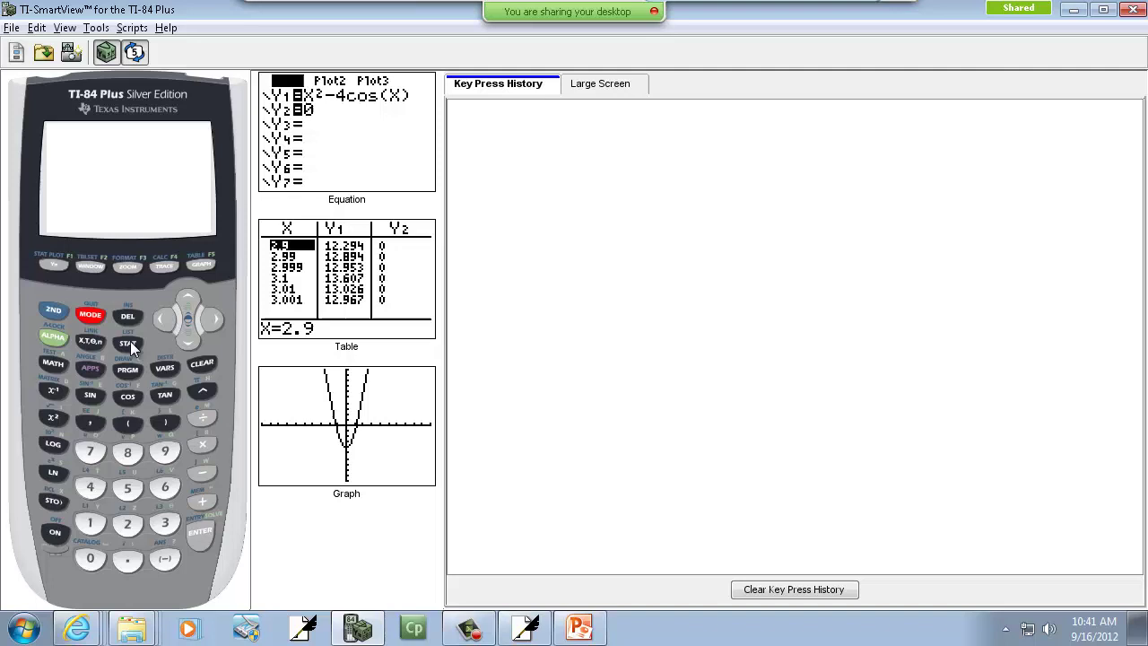
left_click(130, 341)
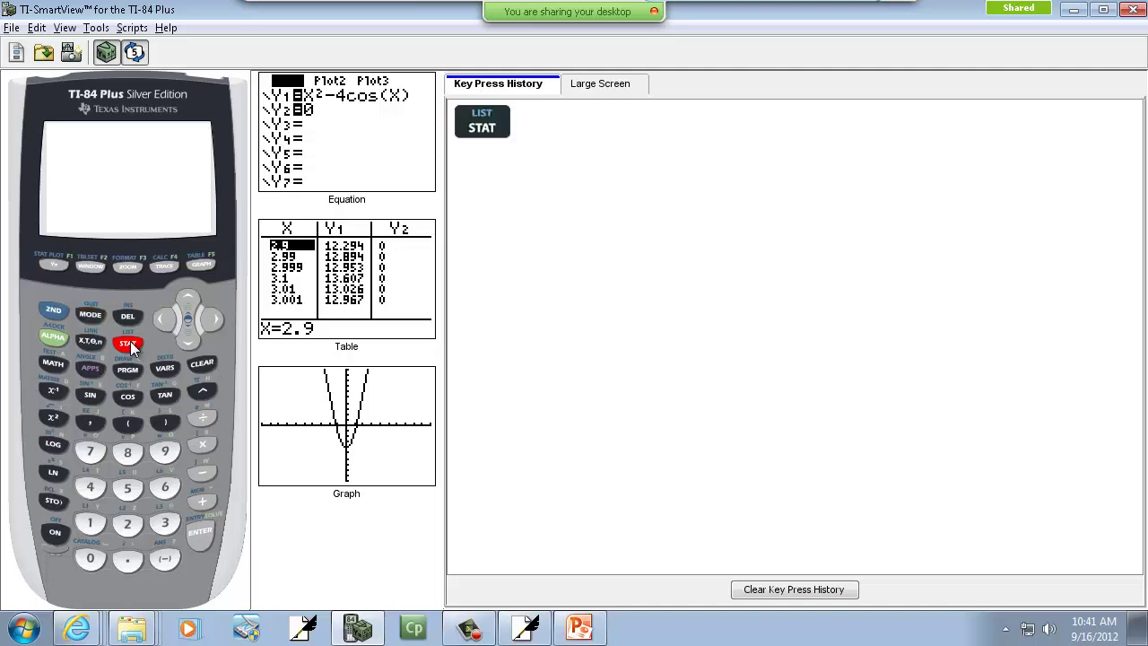
left_click(199, 537)
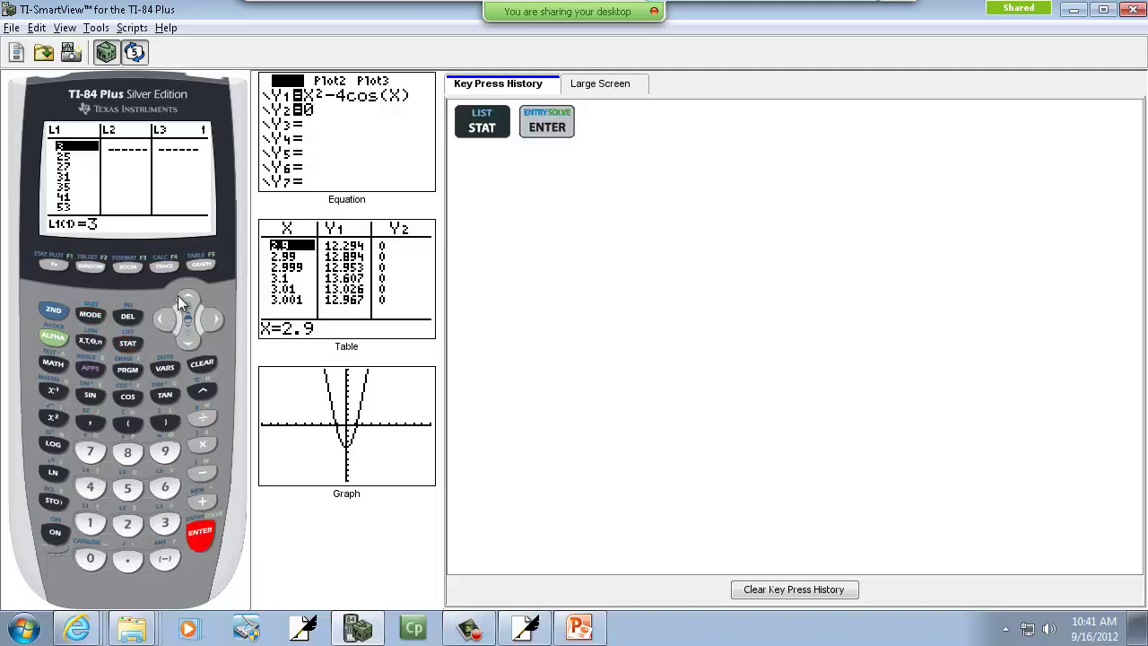
Delete every old value from list L1 until it is empty
left_click(129, 319)
left_click(130, 320)
left_click(129, 319)
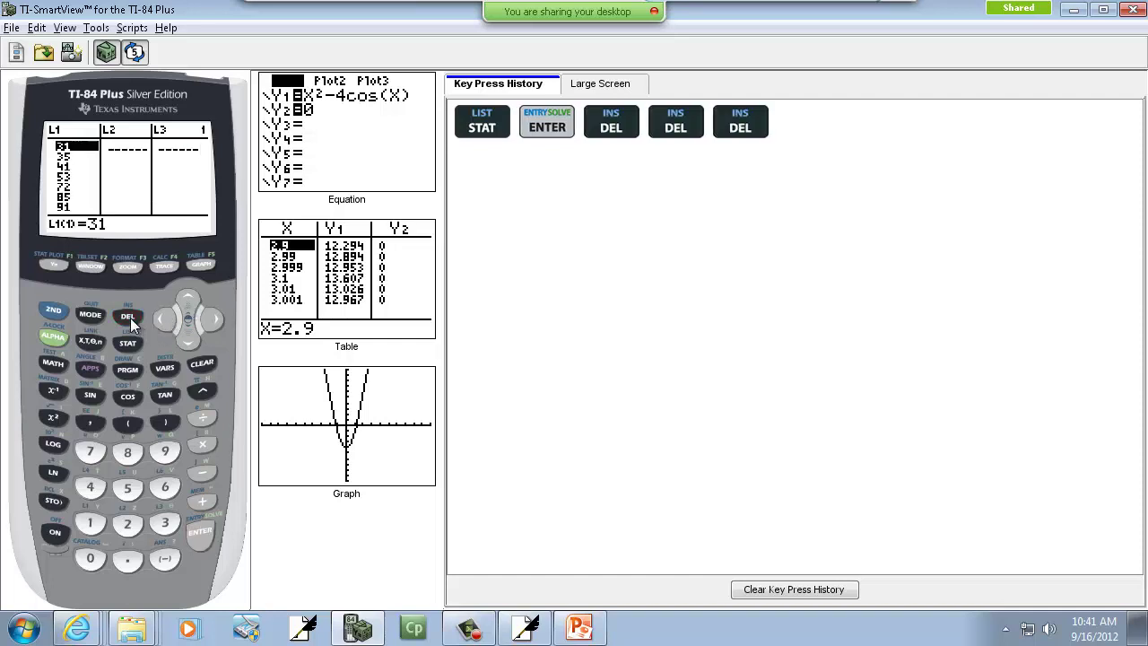
left_click(129, 320)
left_click(130, 320)
left_click(129, 321)
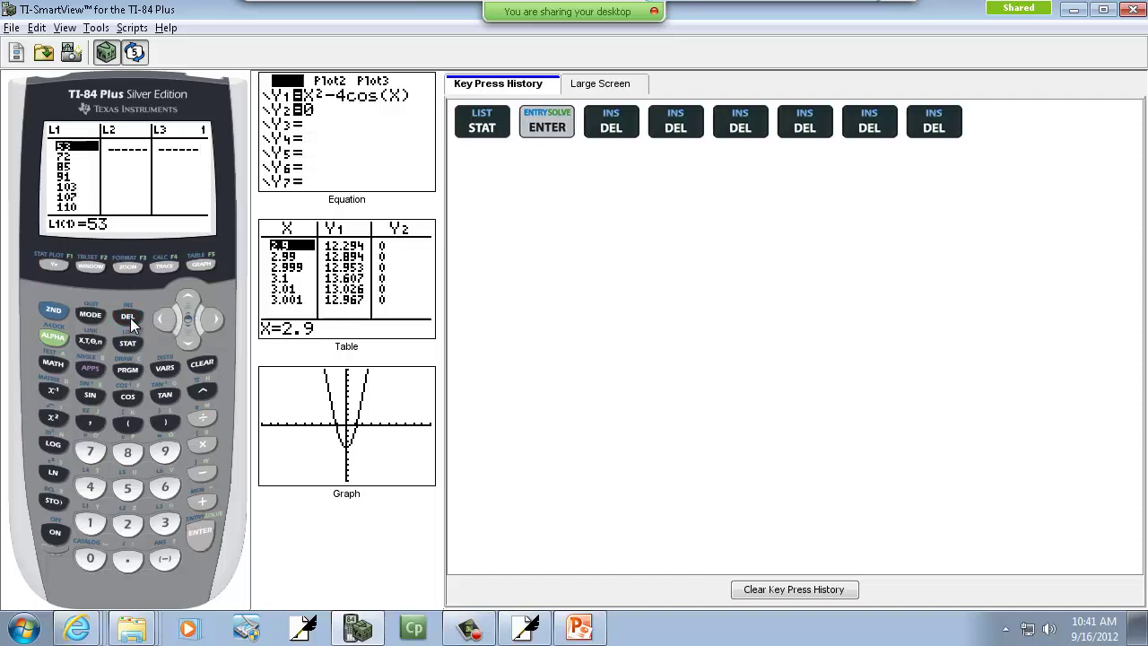
left_click(130, 320)
left_click(129, 320)
left_click(130, 320)
left_click(129, 320)
left_click(130, 320)
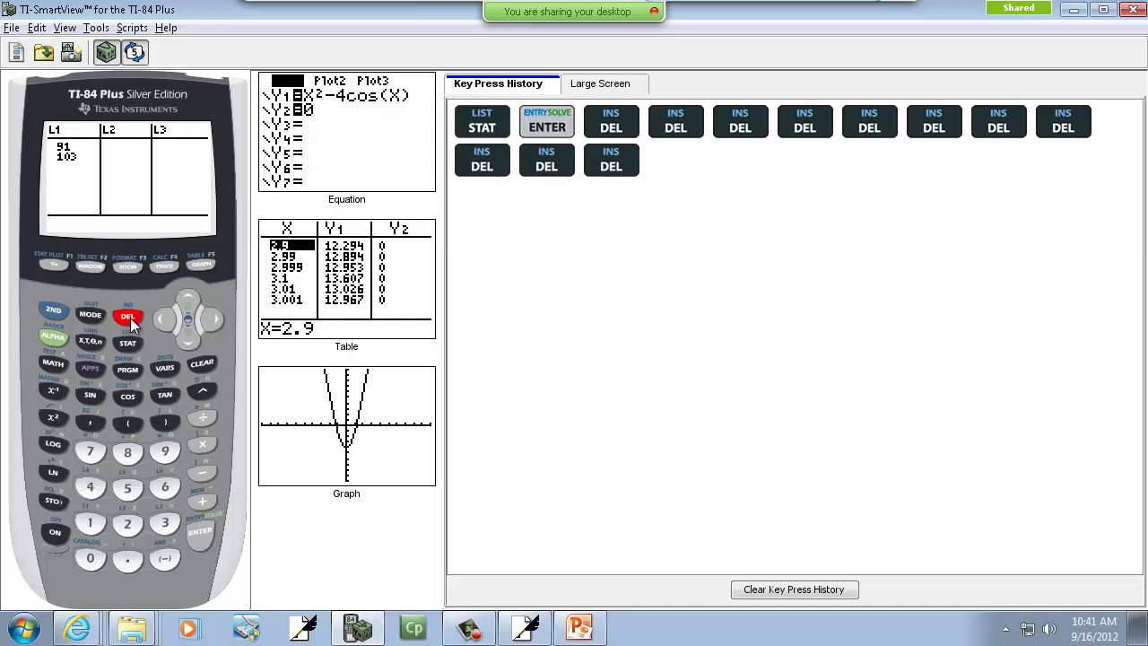
left_click(130, 319)
left_click(129, 320)
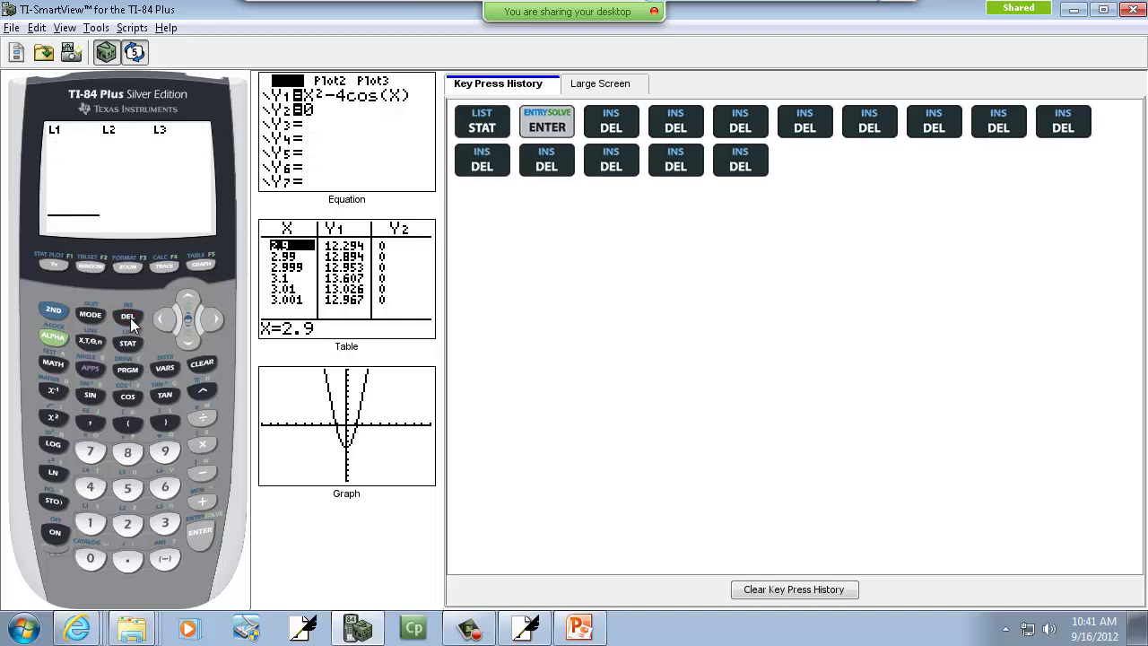
left_click(129, 319)
left_click(129, 319)
left_click(129, 319)
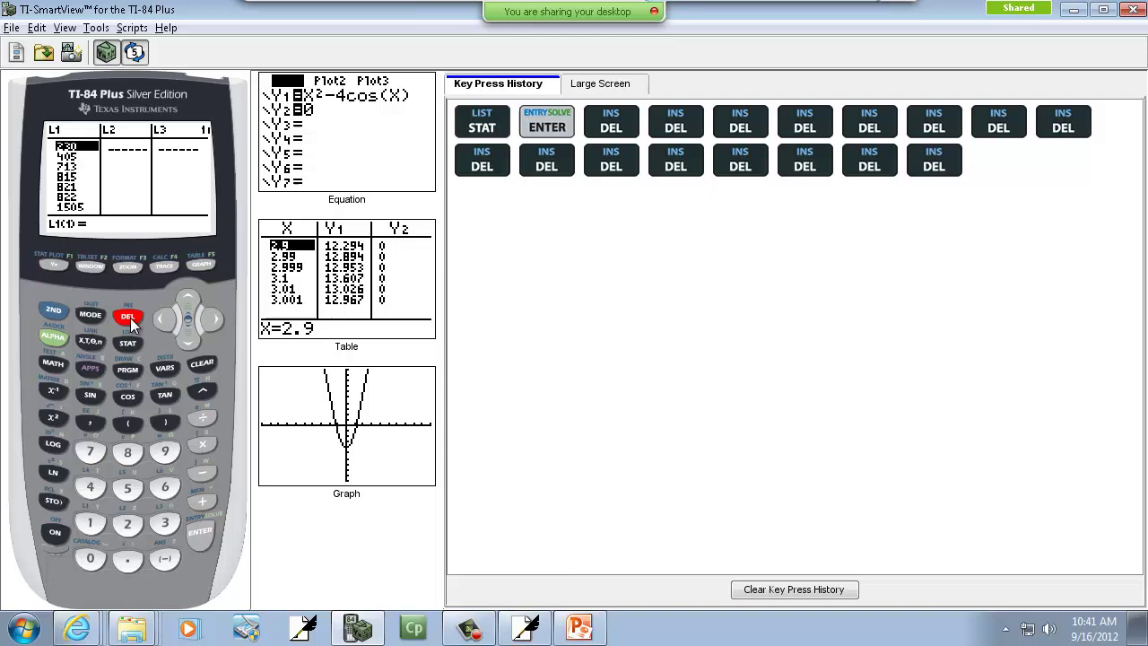
left_click(129, 319)
left_click(129, 319)
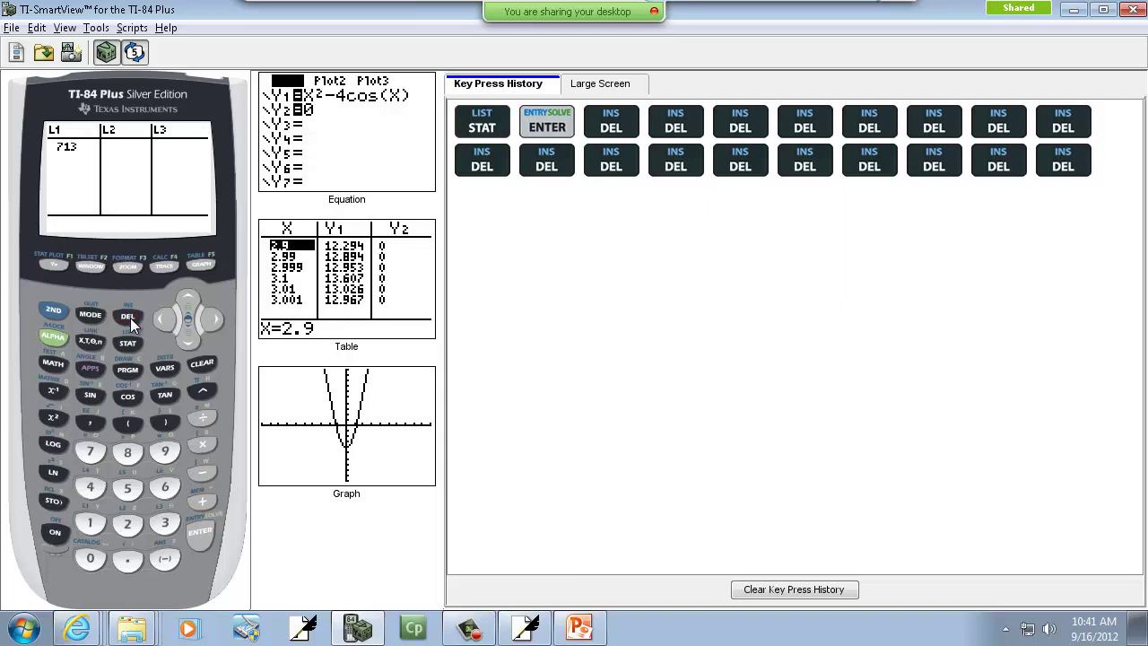
left_click(129, 319)
left_click(129, 320)
left_click(129, 319)
left_click(129, 319)
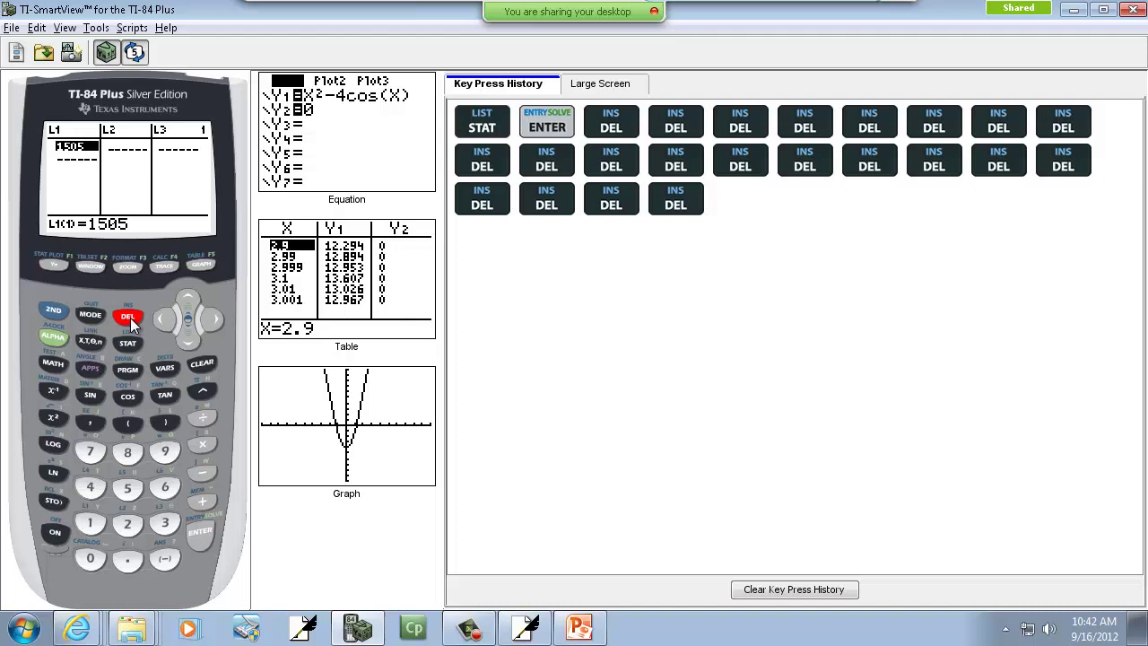
left_click(129, 320)
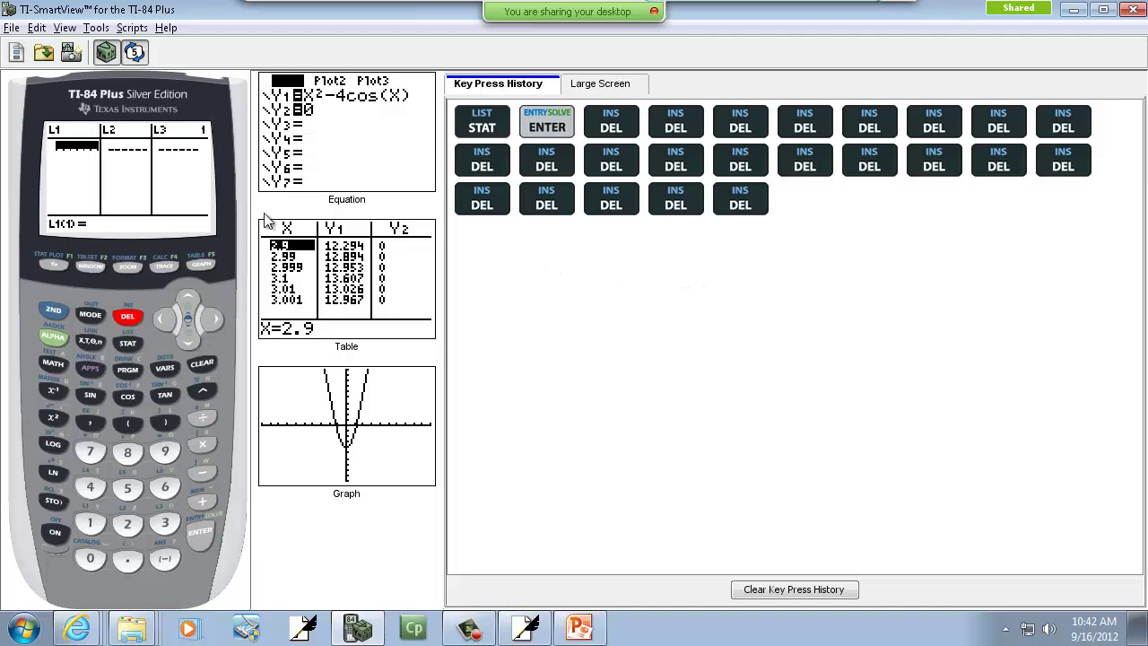
Enter 23, 8, 51, 42, 72 and 33 as the first six L1 values
key("alt+Tab")
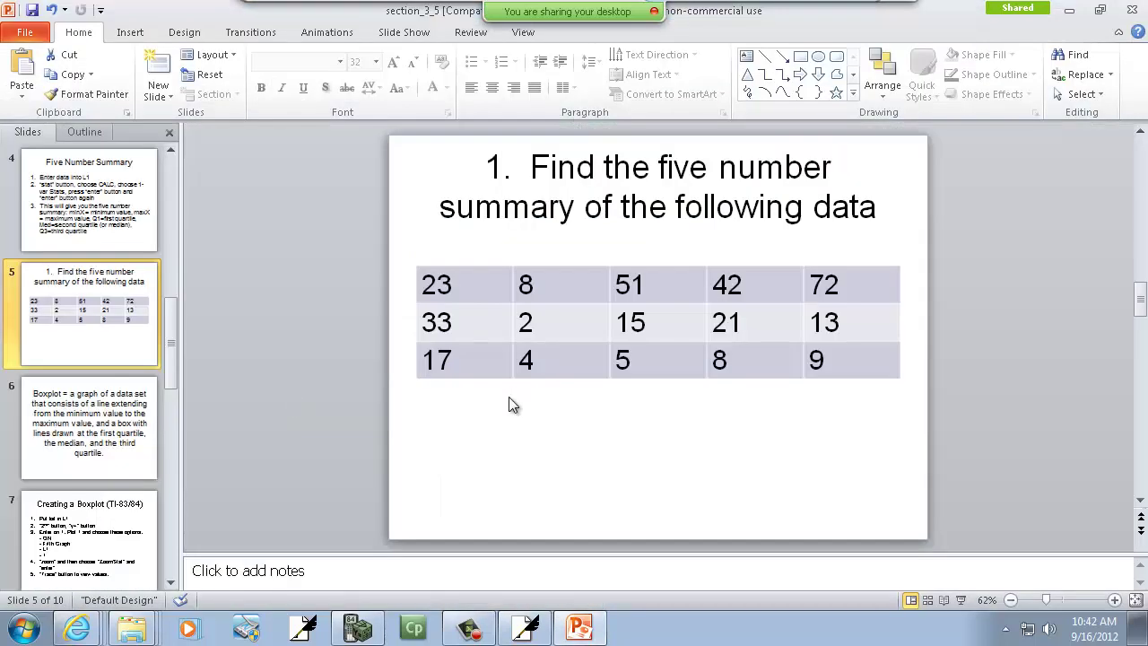
key("alt+Tab")
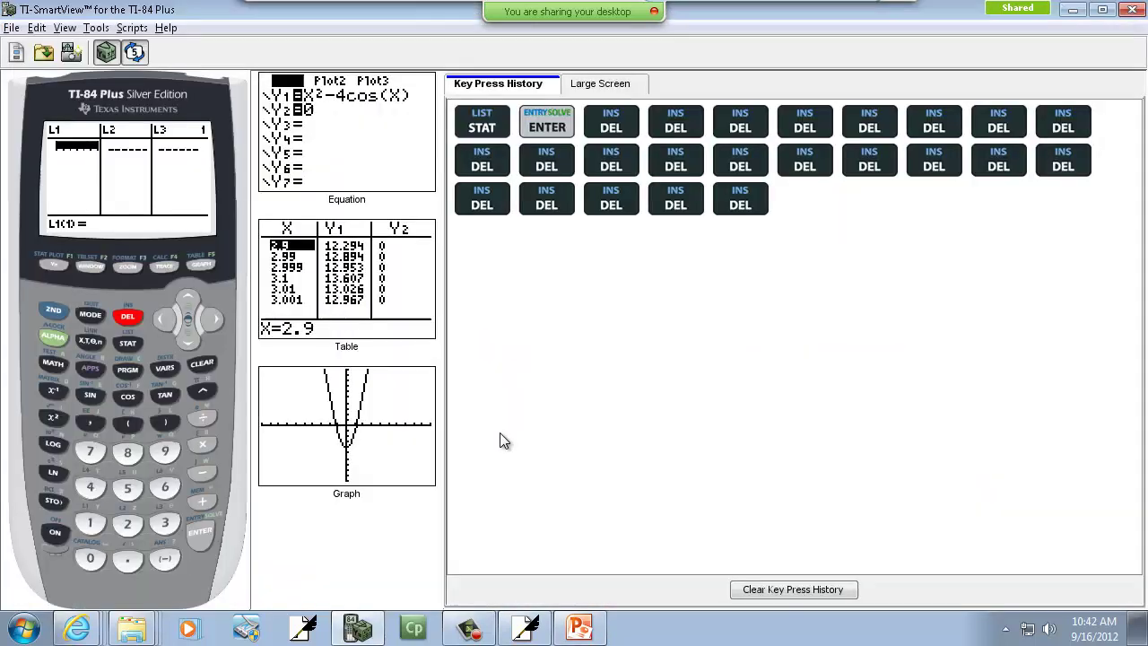
type("23")
key("Return")
type("8")
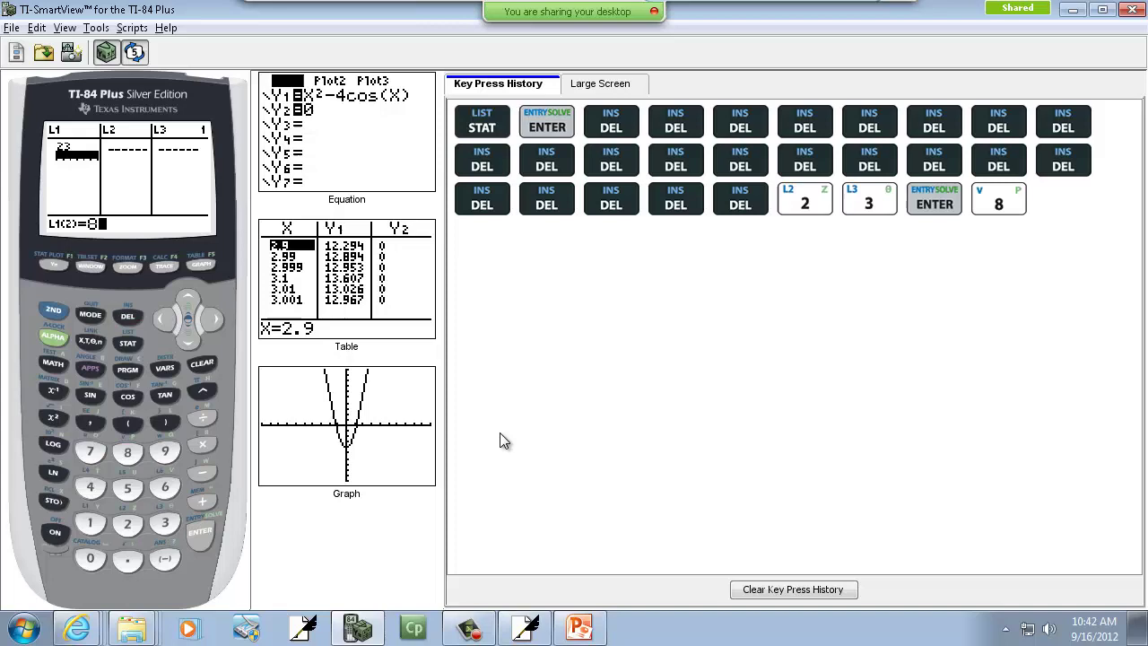
key("Return")
key("alt+Tab")
key("alt+Tab")
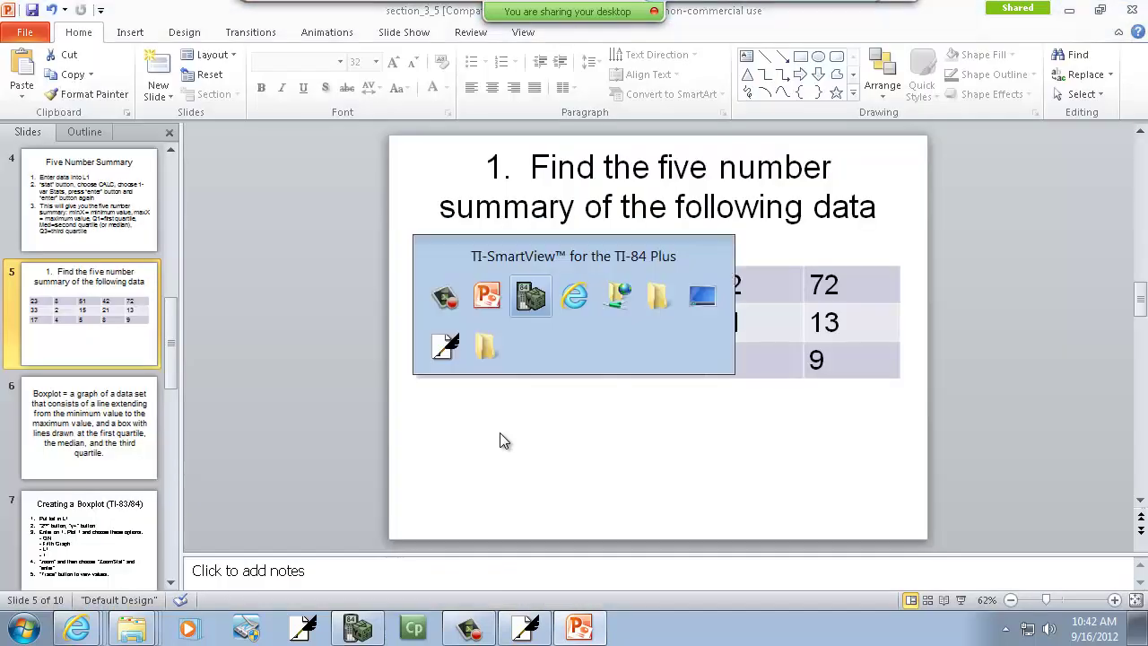
type("51")
key("Return")
type("42")
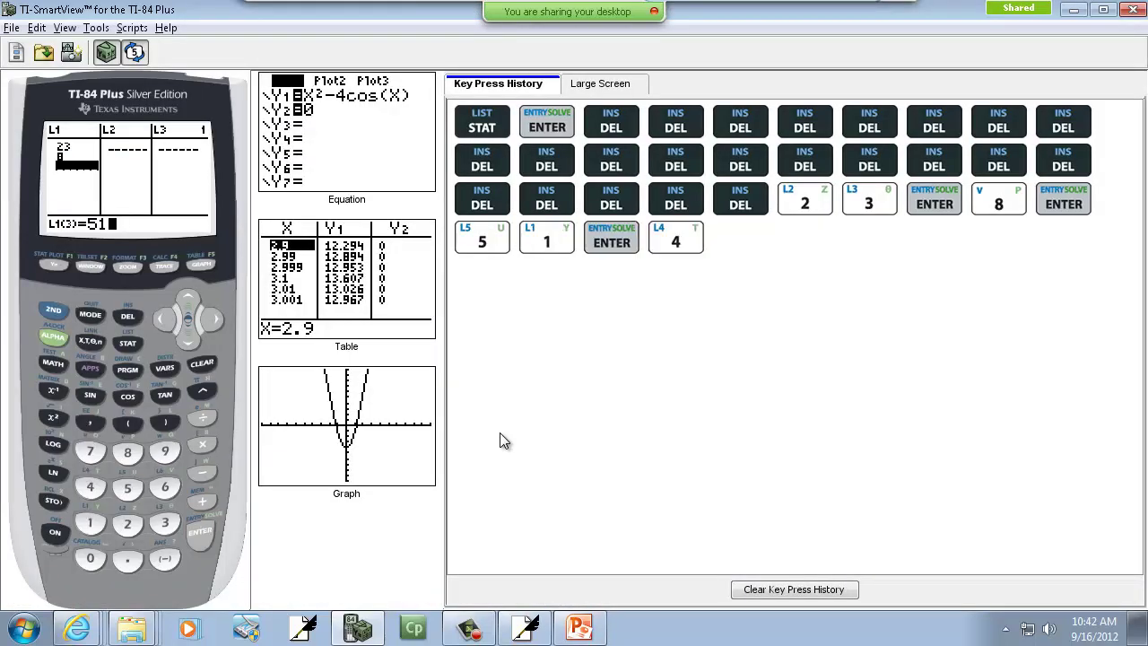
key("Return")
key("alt+Tab")
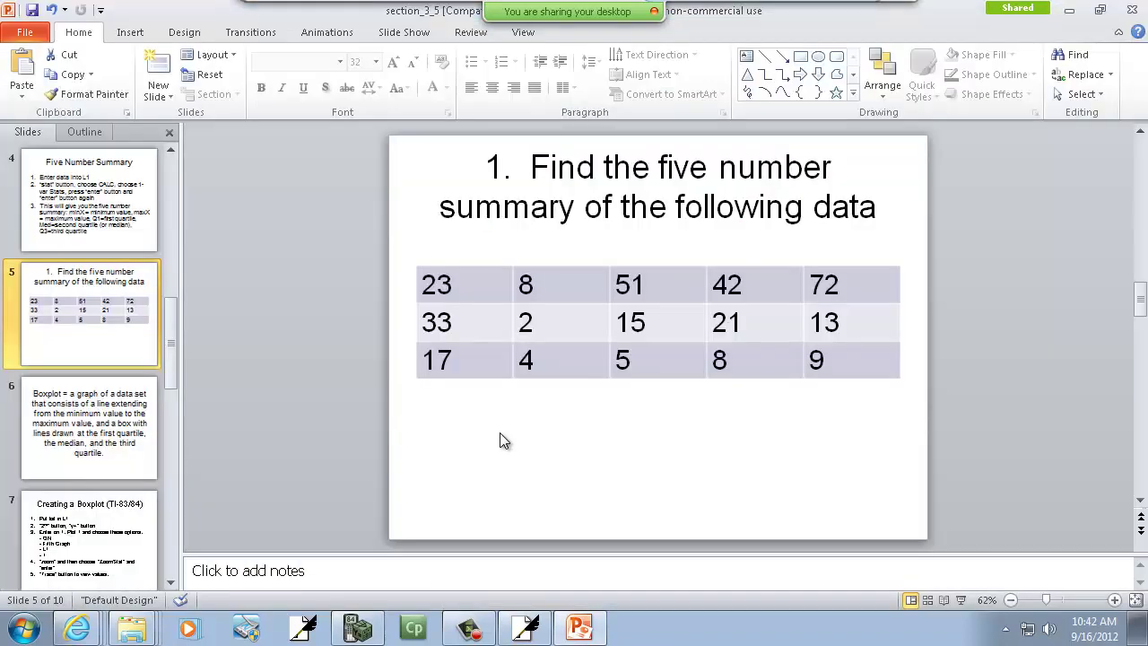
key("alt+Tab")
type("72")
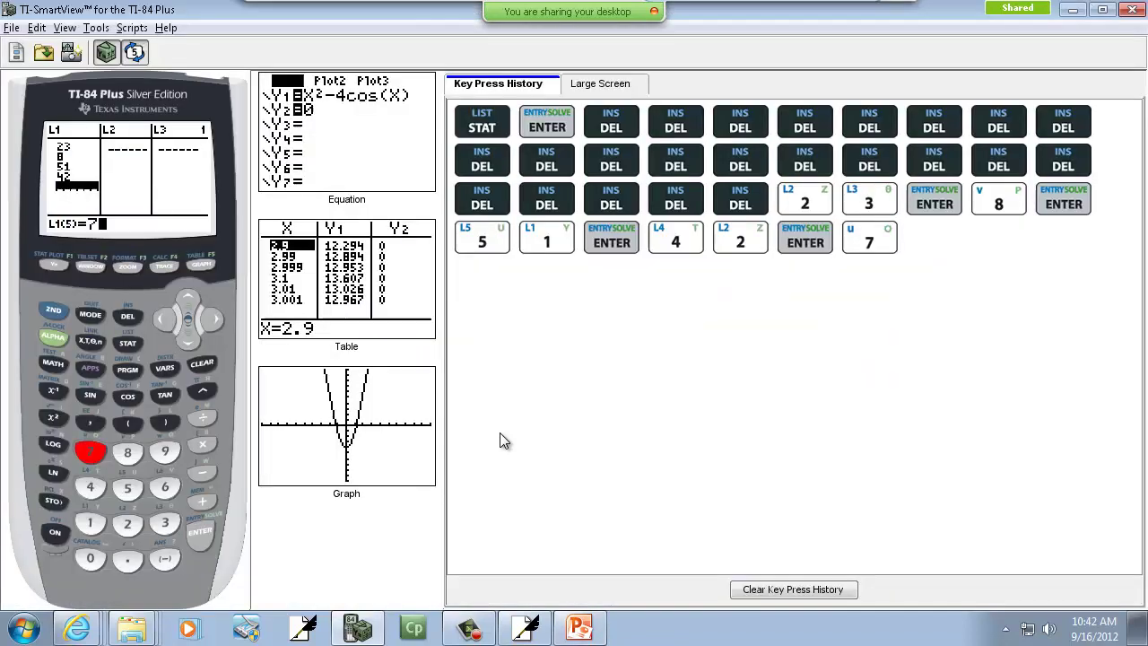
key("Return")
type("33")
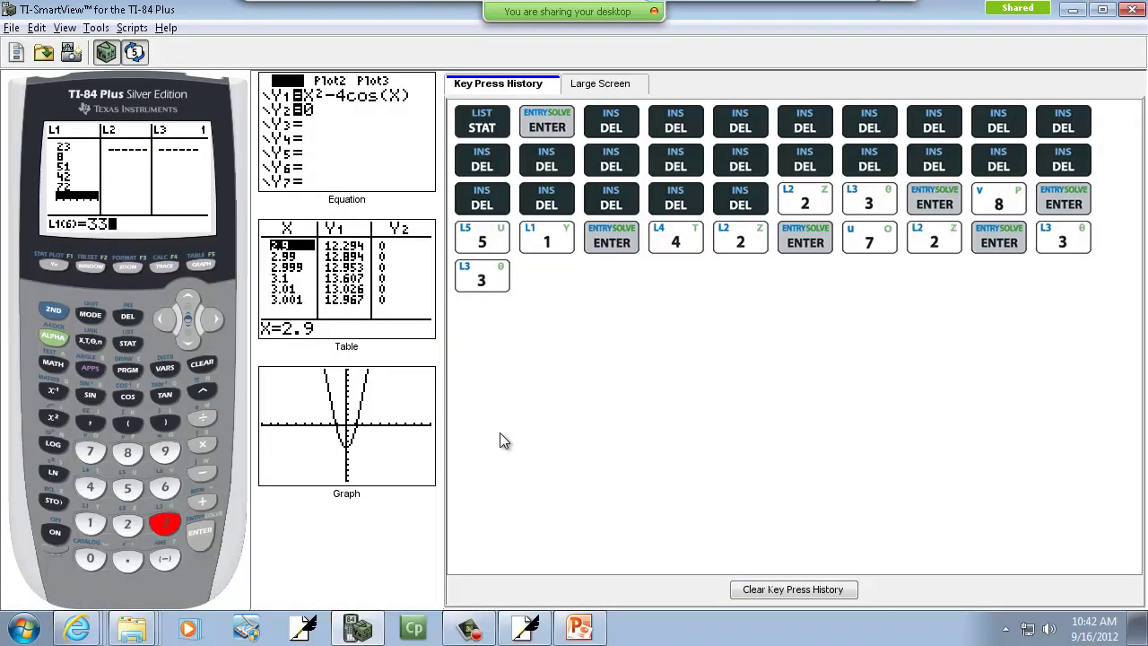
key("Return")
Enter 2, 15, 21, 13, 17 and 4 as the next L1 values
key("alt+Tab")
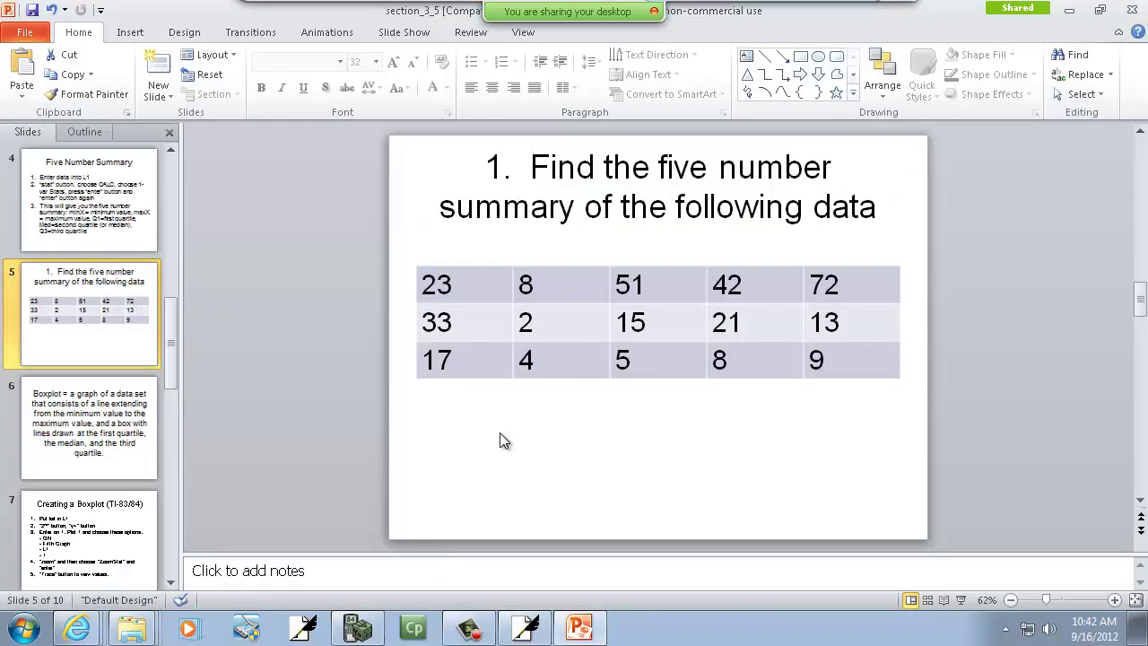
key("alt+Tab")
type("2")
key("Return")
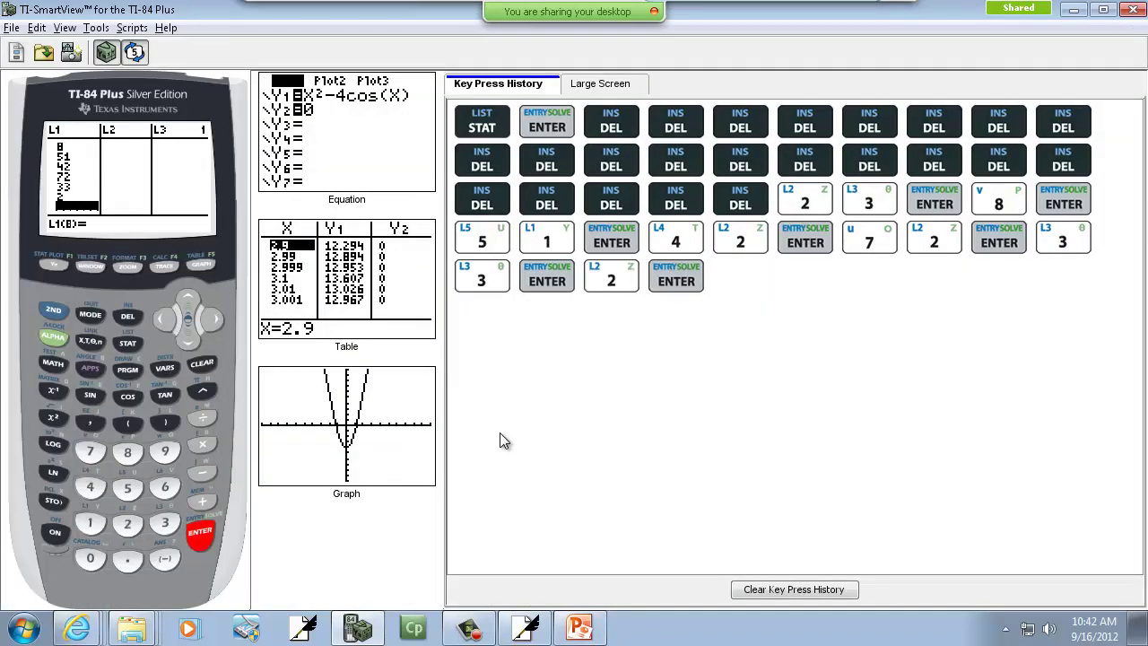
type("15")
key("Return")
key("alt+Tab")
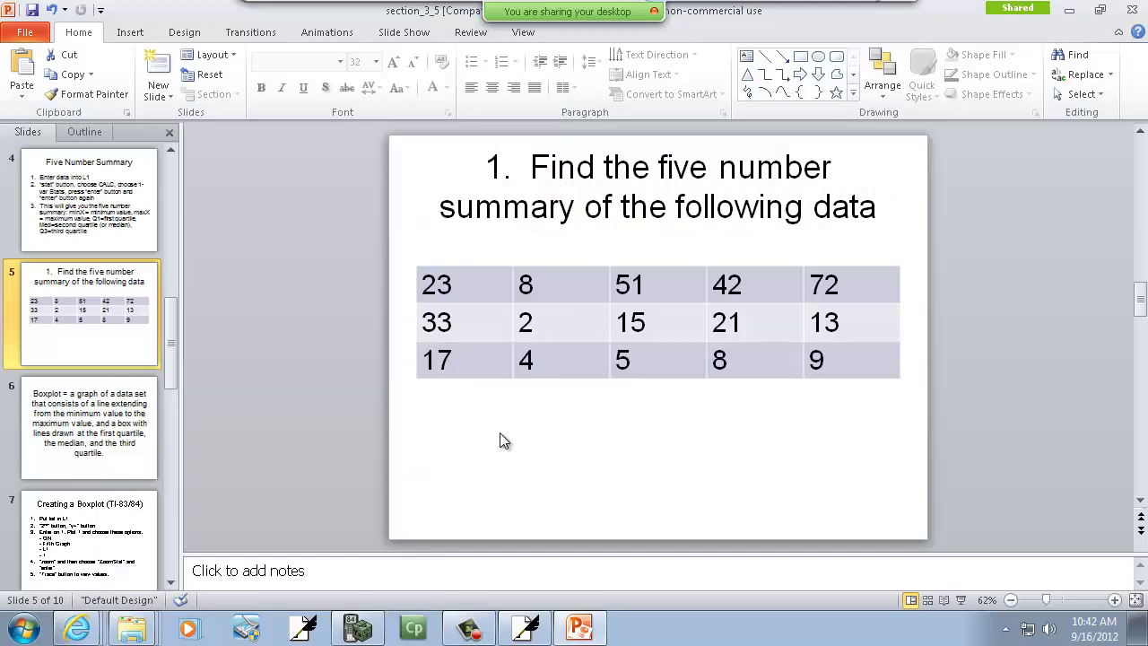
key("alt+Tab")
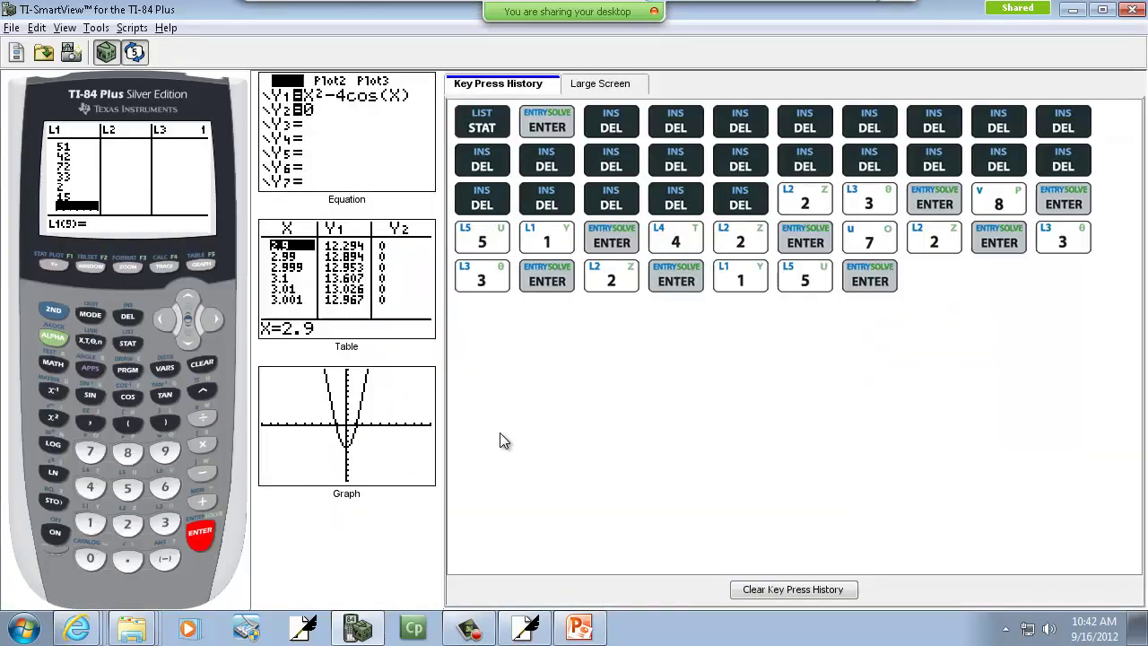
type("21")
key("Return")
key("alt+Tab")
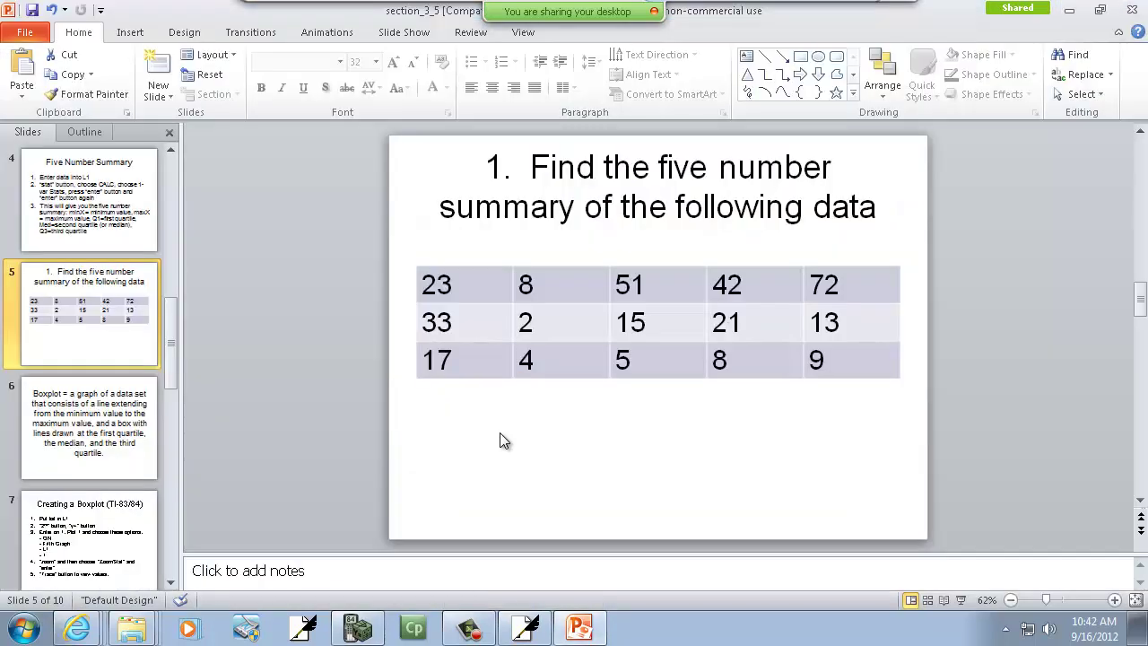
key("alt+Tab")
type("13")
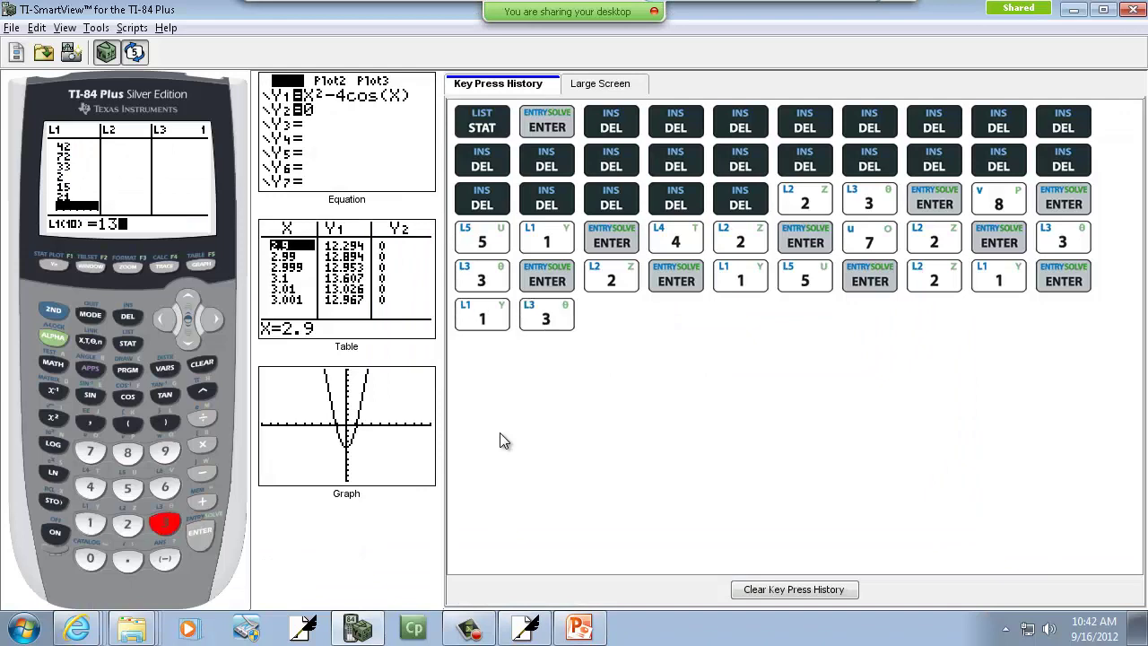
key("Return")
key("alt+Tab")
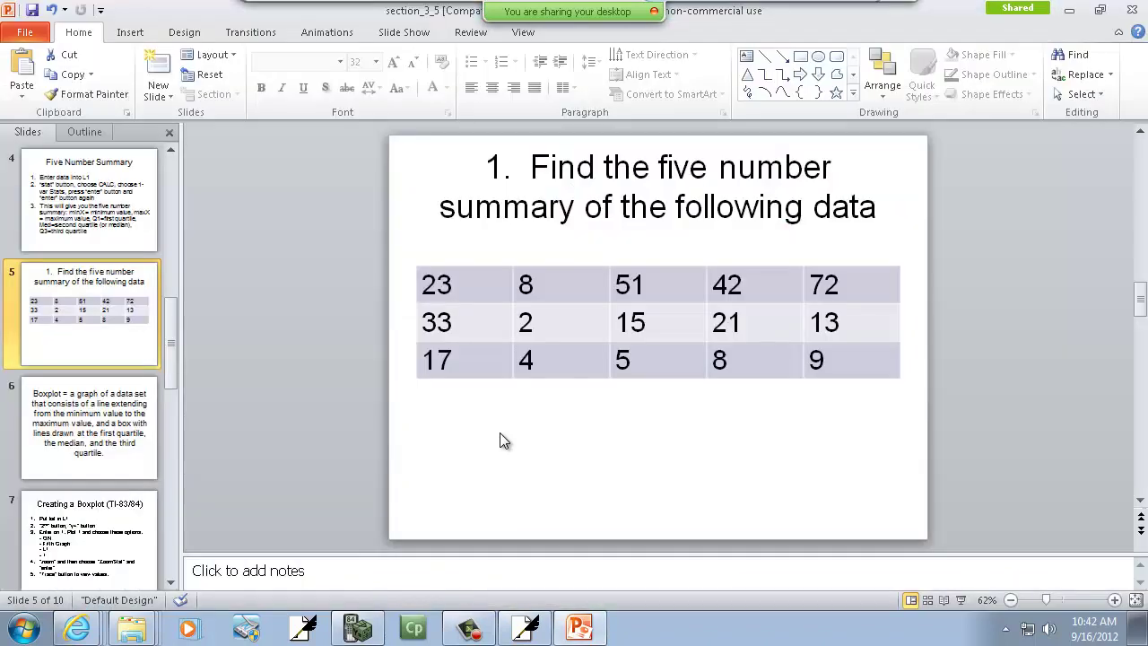
key("alt+Tab")
type("17")
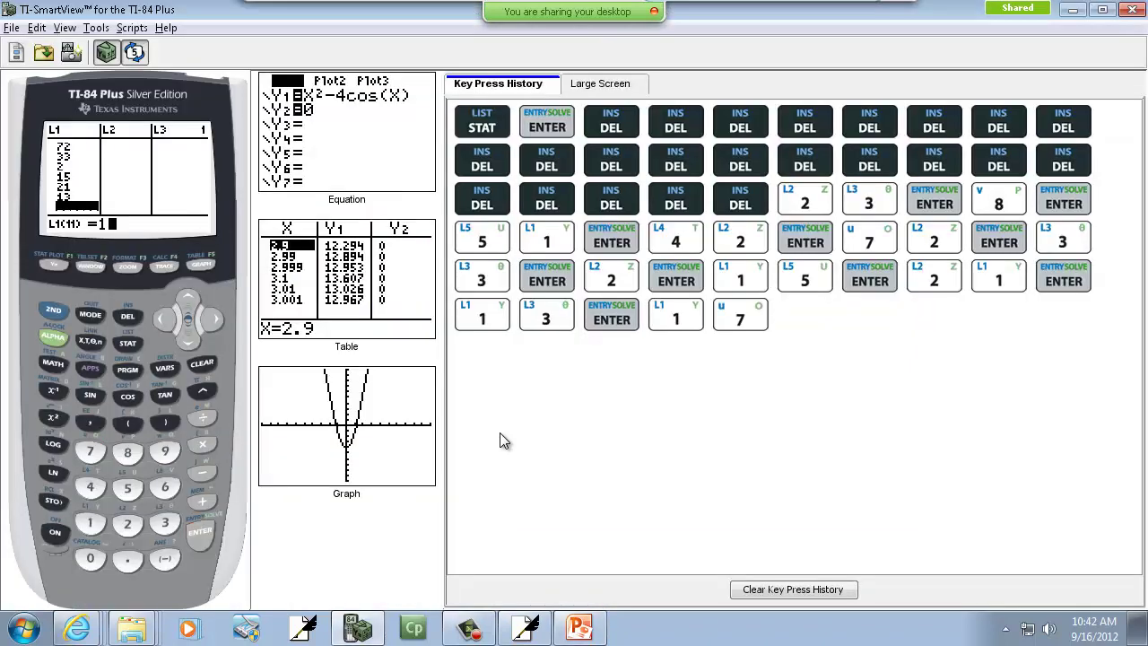
key("Return")
type("4")
key("Return")
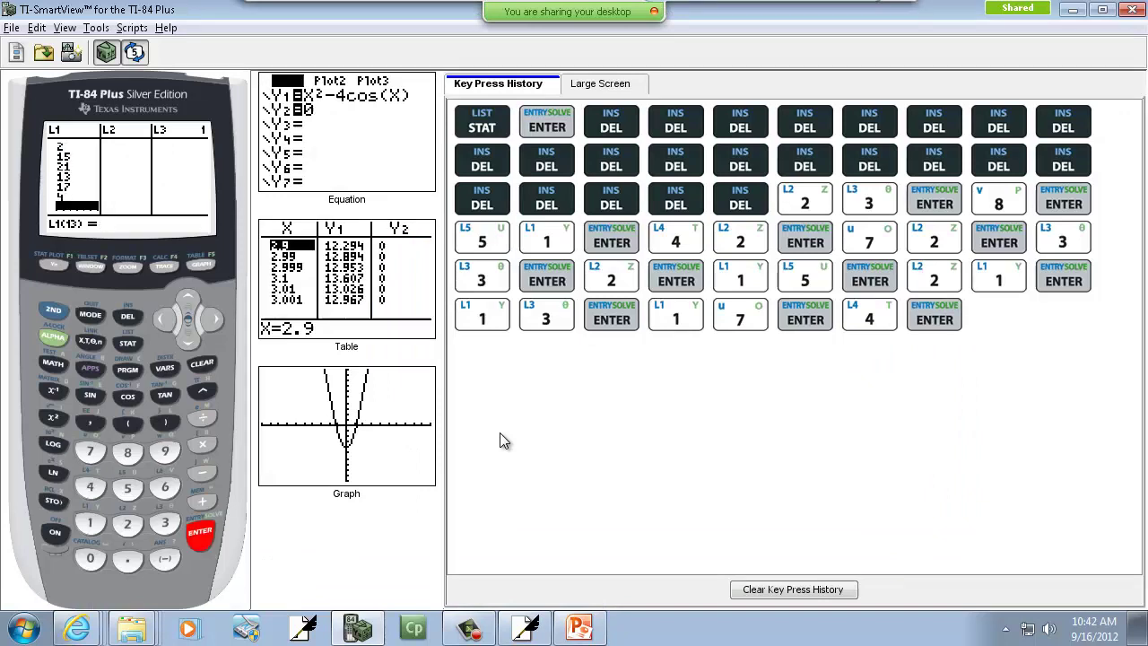
Enter the last three values 5, 8 and 9 into L1
key("alt+Tab")
key("alt+Tab")
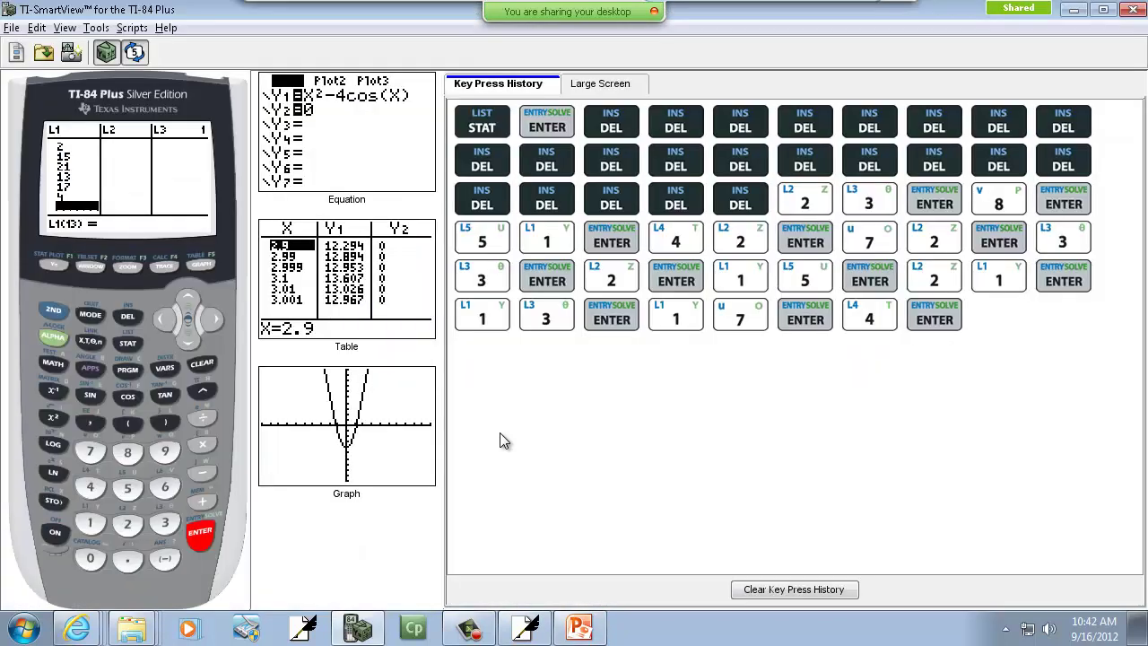
type("5")
key("Return")
type("8")
key("Return")
type("9")
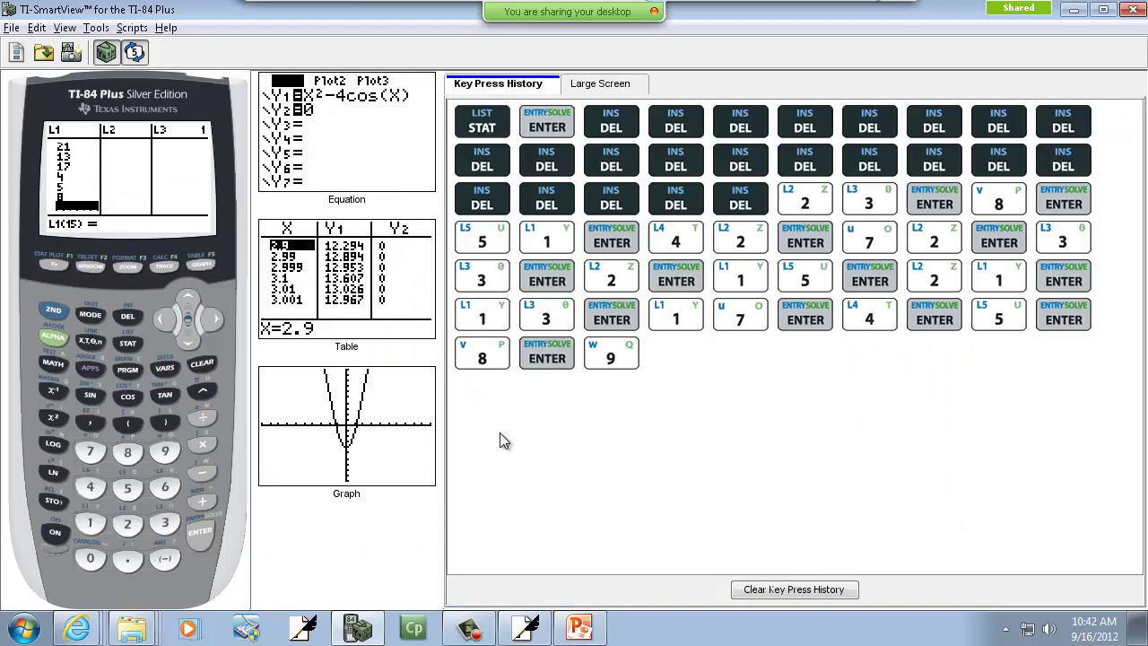
key("Return")
Check the data against the slides, then quit the list editor to the home screen
key("alt+Tab")
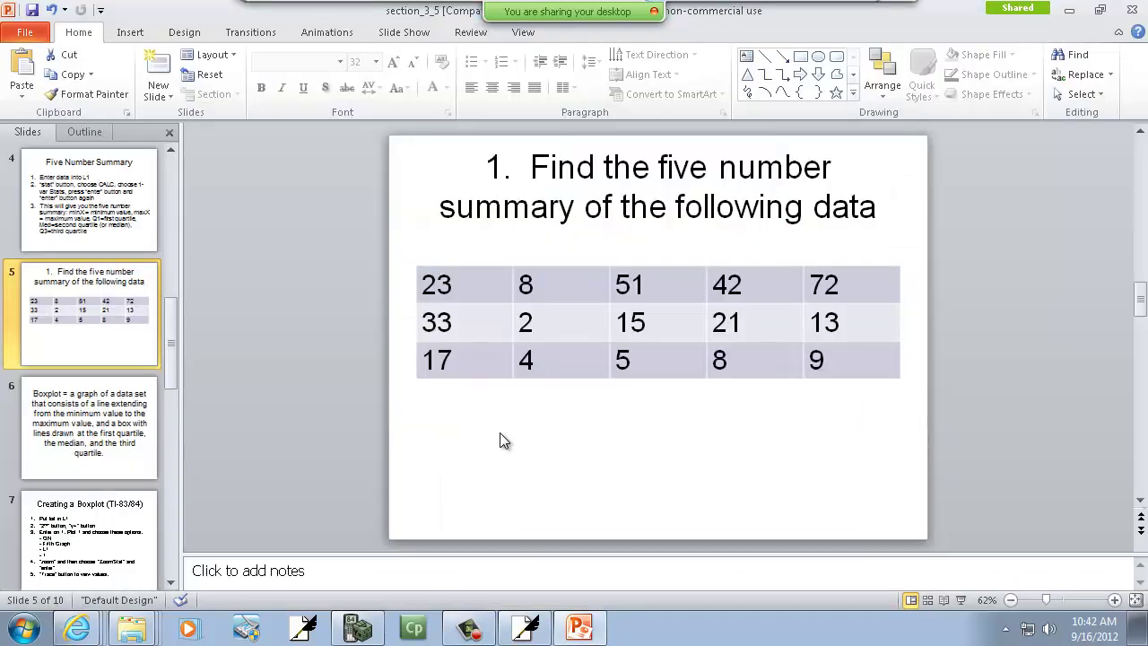
key("alt+Tab")
key("alt+Tab")
key("Page_Up")
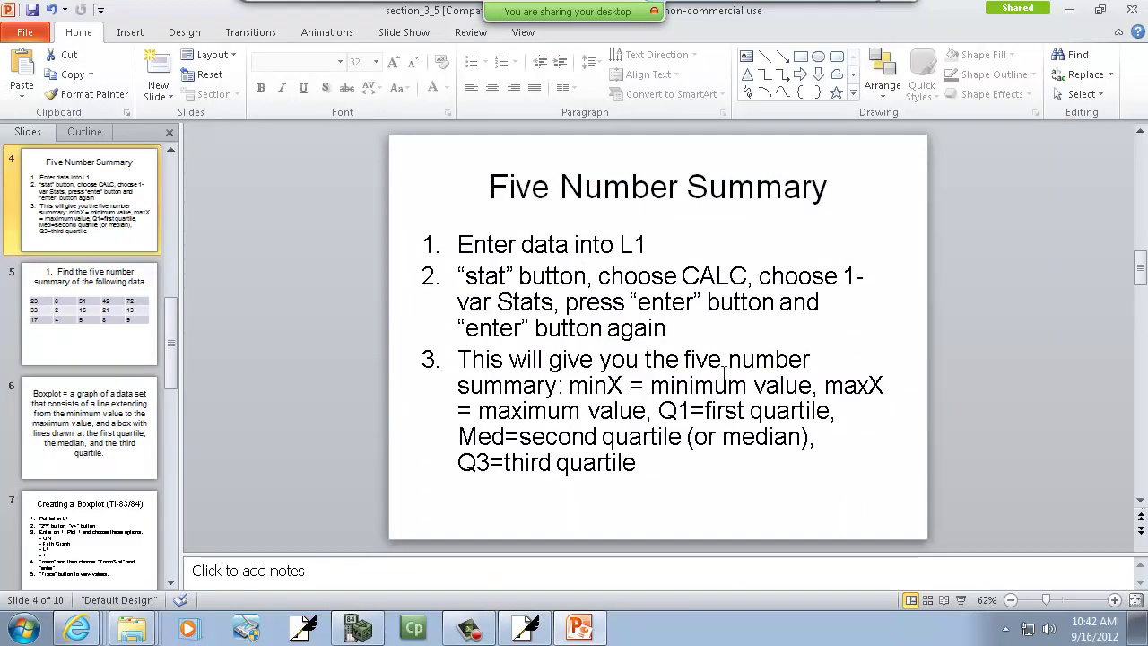
key("alt+Tab")
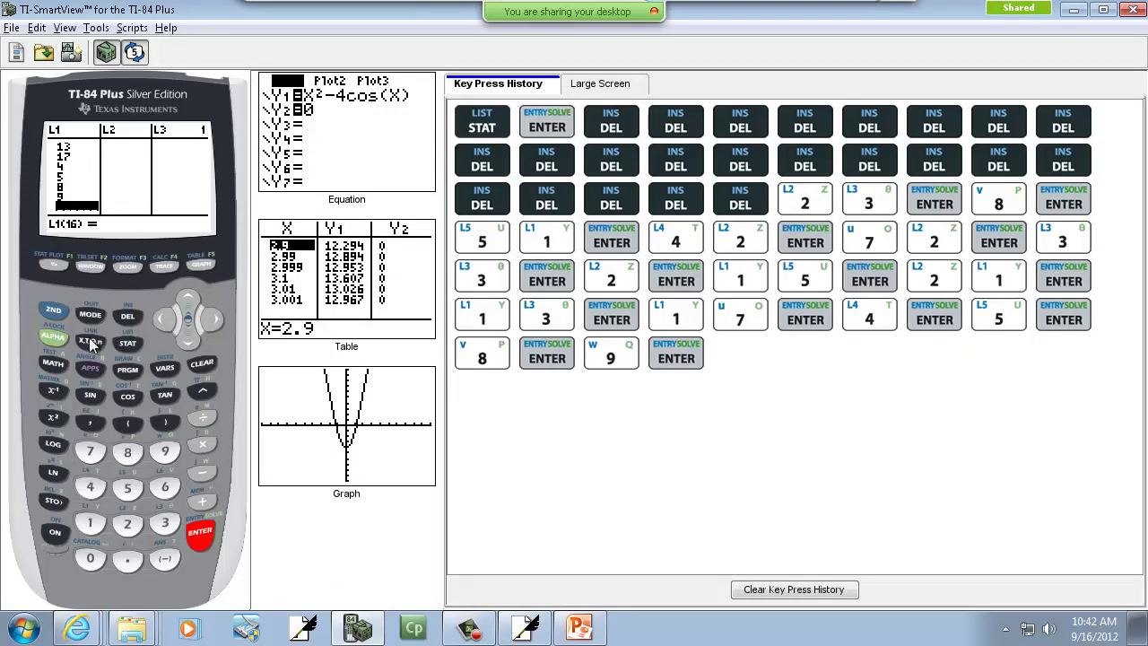
left_click(53, 310)
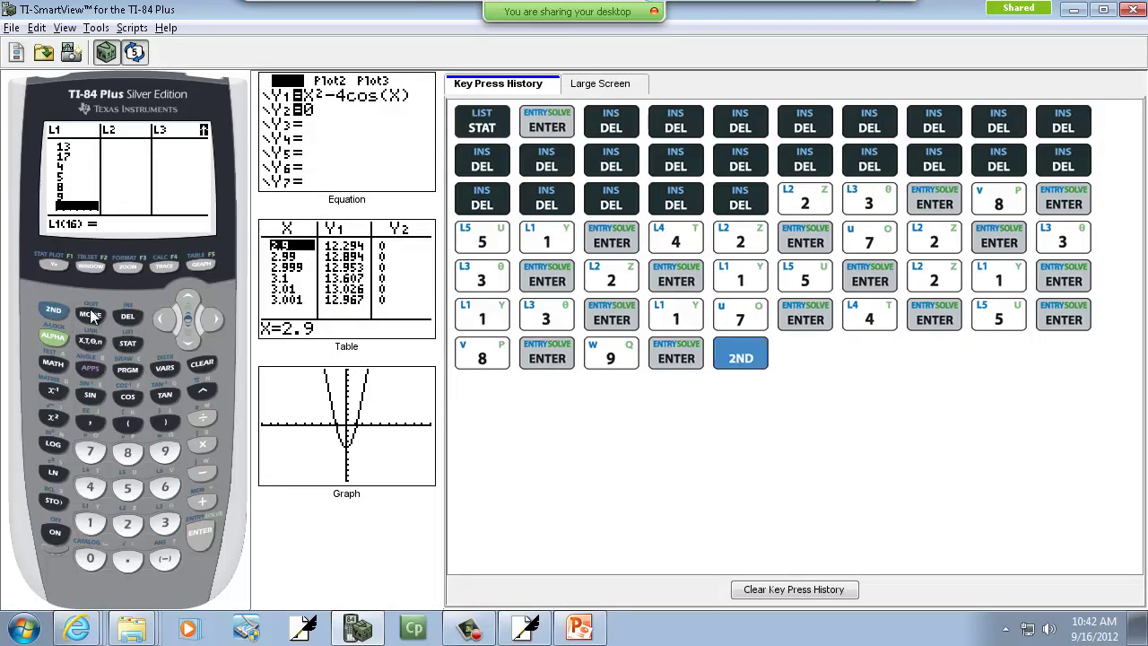
left_click(90, 313)
key("alt+Tab")
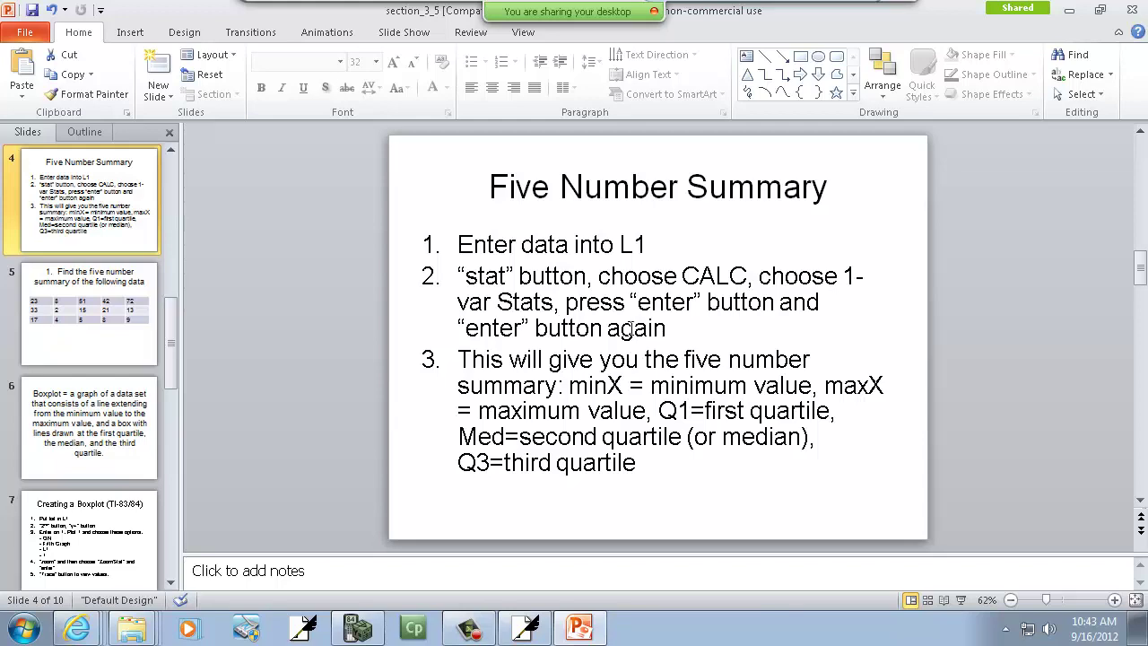
key("alt+Tab")
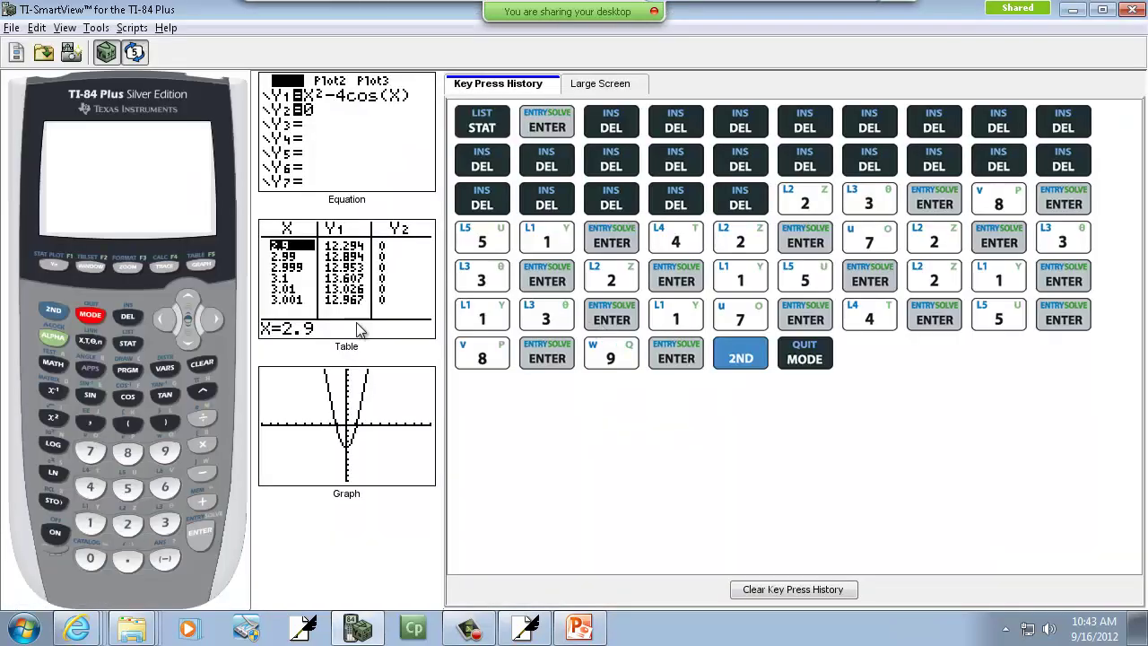
Clear the key press history and run 1-Var Stats from the STAT CALC menu
left_click(823, 591)
left_click(128, 344)
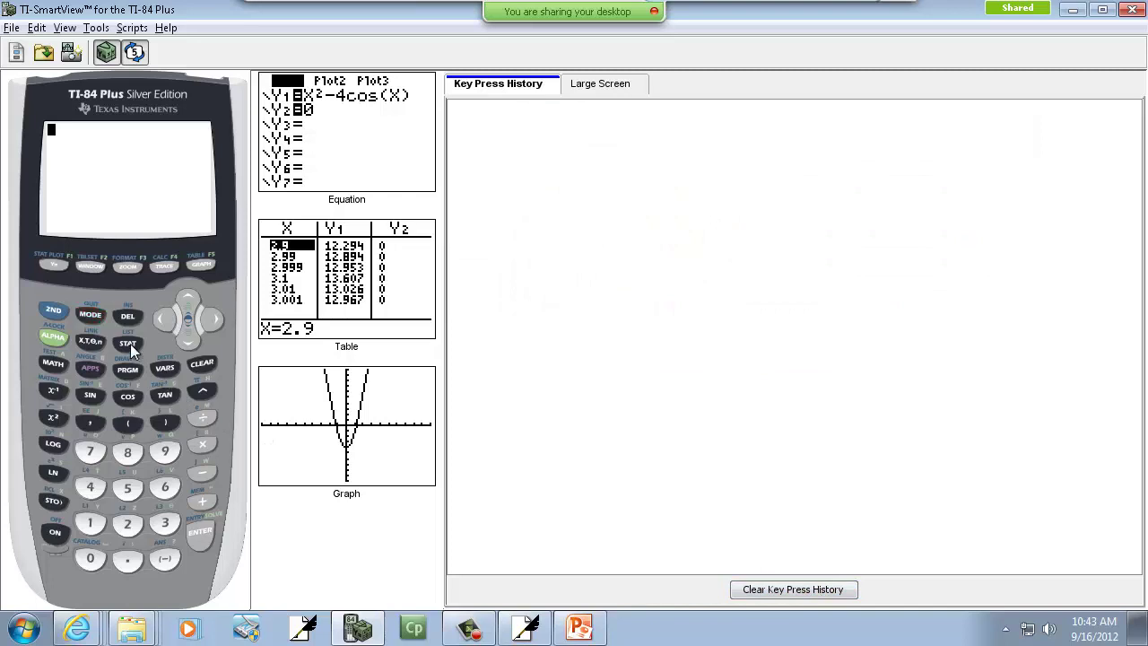
left_click(214, 323)
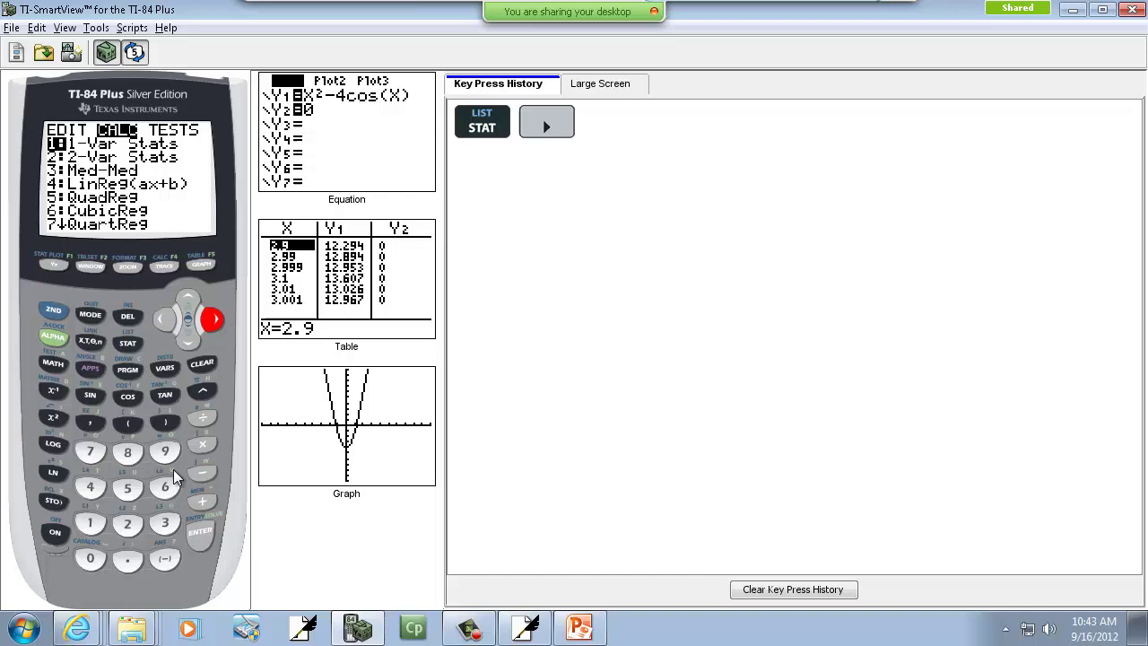
left_click(198, 538)
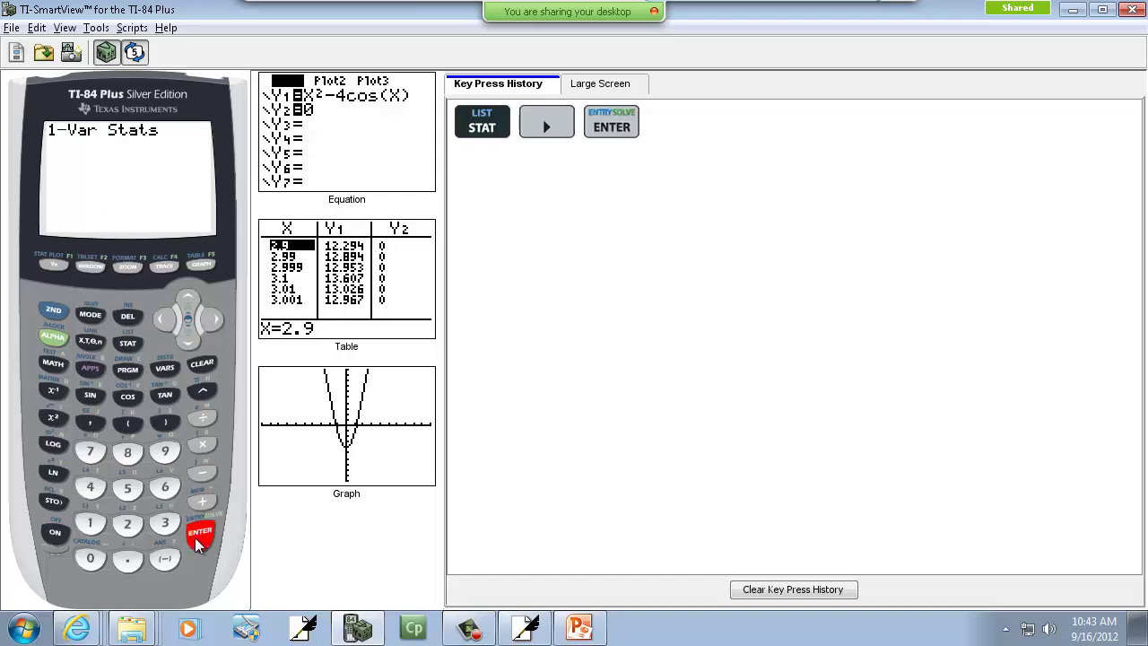
left_click(198, 538)
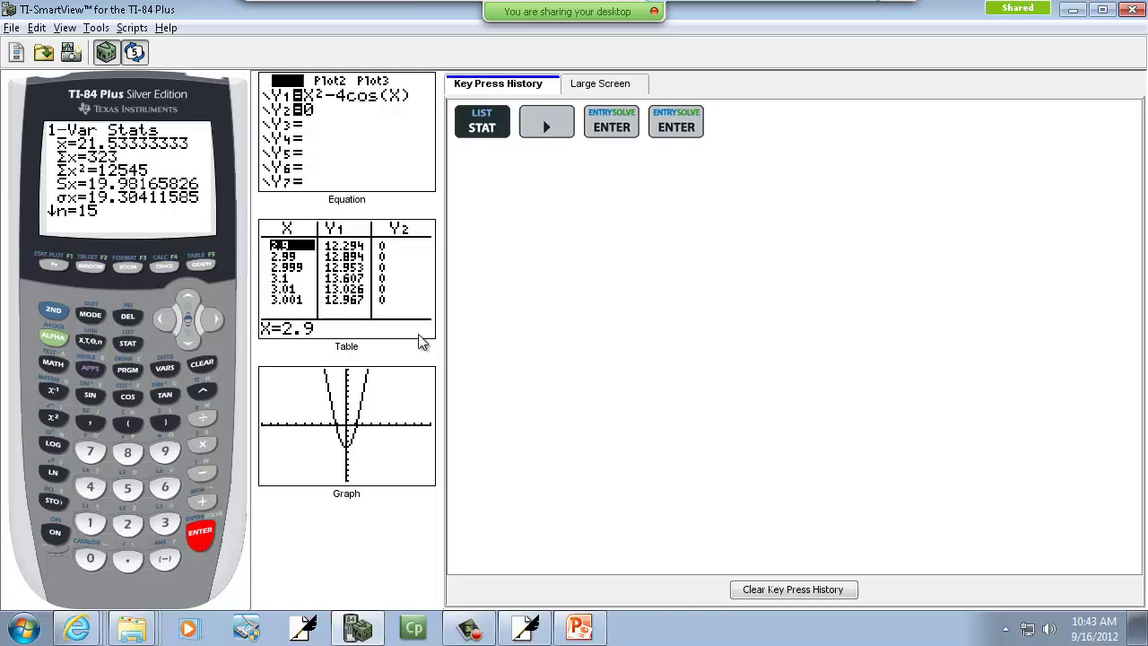
Scroll the results to minX 2, Q1 8, Med 15, Q3 33 and maxX 72
key("alt+Tab")
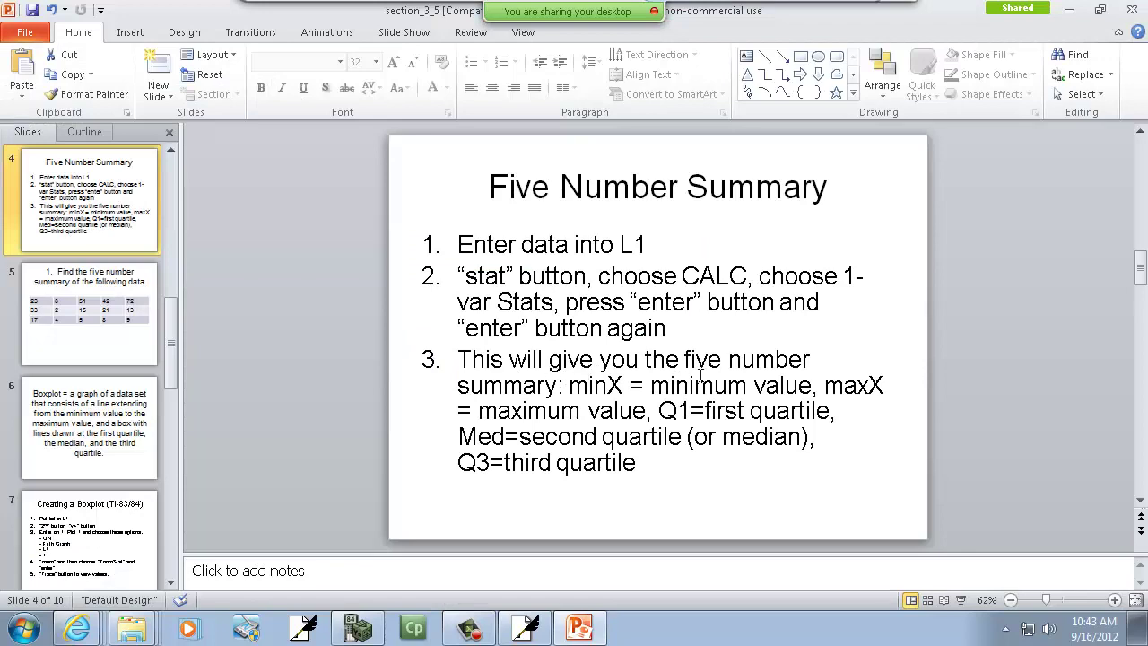
key("alt+Tab")
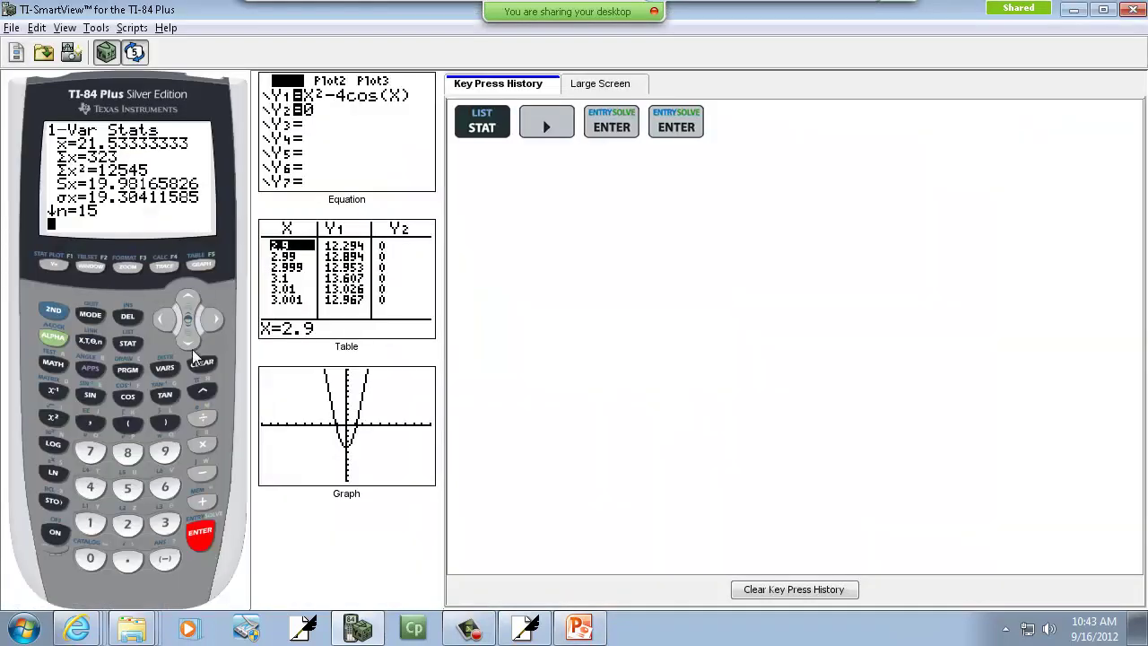
left_click(188, 343)
left_click(187, 343)
left_click(187, 343)
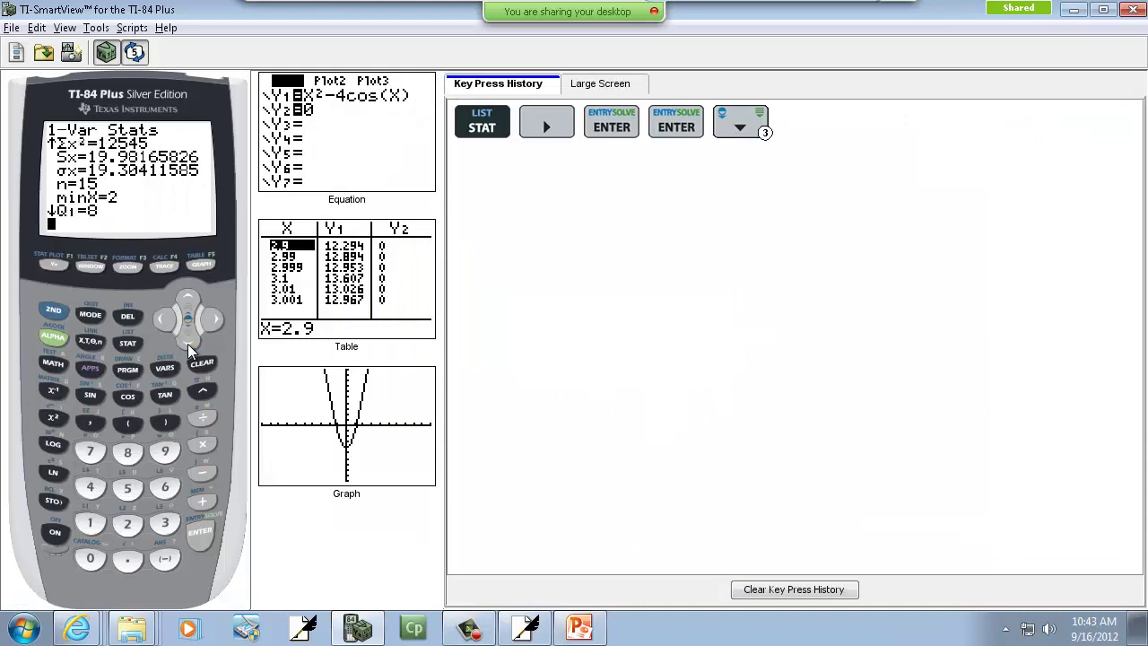
left_click(187, 343)
left_click(187, 344)
left_click(187, 344)
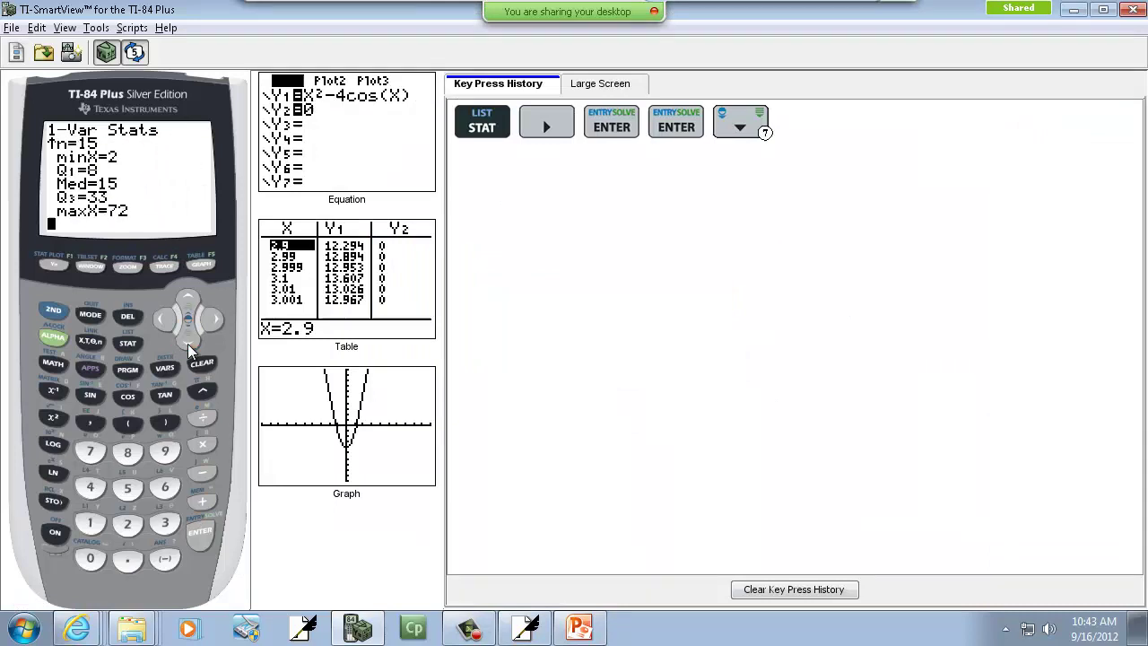
left_click(189, 343)
key("alt+Tab")
key("Tab")
key("Tab")
key("Tab")
key("Tab")
key("Tab")
key("Tab")
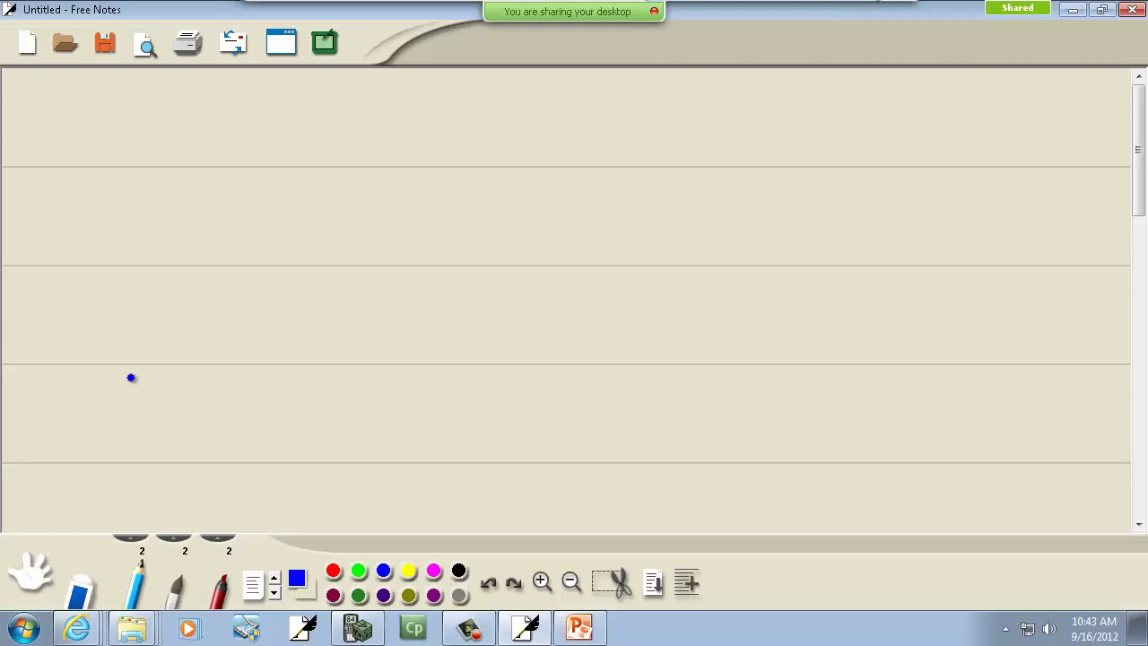
Handwrite '1. 2, 8, 15, 33, 72' in black ink on the notes page
left_click(458, 570)
left_click_drag(64, 104, 65, 141)
left_click(81, 138)
key("alt+Tab")
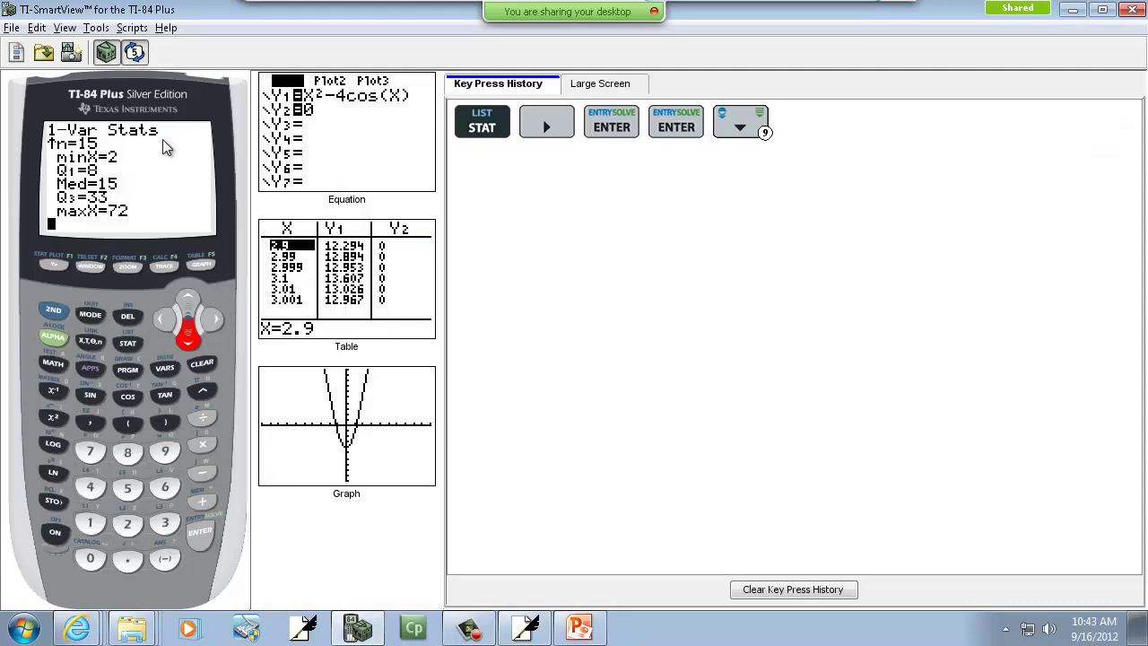
key("alt+Tab")
left_click_drag(142, 126, 171, 158)
mouse_move(199, 127)
left_mouse_down()
mouse_move(190, 149)
mouse_move(199, 127)
left_mouse_up()
left_click_drag(211, 147, 210, 158)
key("alt+Tab")
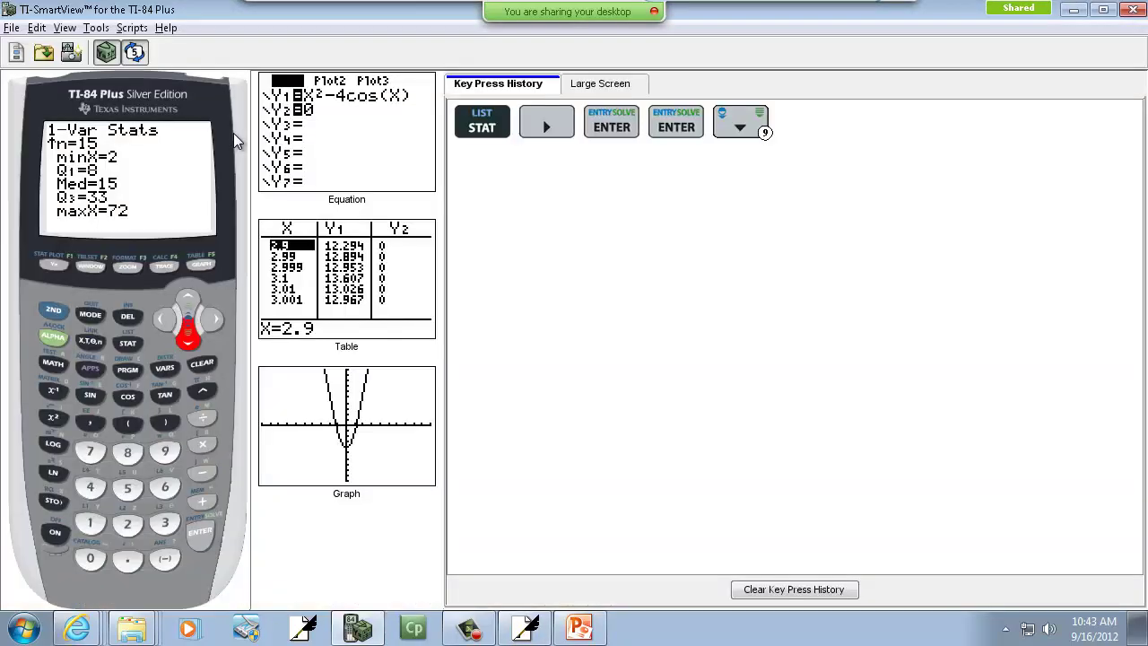
key("alt+Tab")
mouse_move(231, 120)
left_mouse_down()
mouse_move(234, 140)
mouse_move(253, 143)
left_mouse_up()
mouse_move(262, 142)
left_mouse_down()
mouse_move(251, 153)
mouse_move(284, 140)
mouse_move(274, 148)
left_mouse_up()
mouse_move(291, 130)
left_mouse_down()
mouse_move(299, 141)
mouse_move(289, 151)
mouse_move(315, 160)
mouse_move(369, 151)
left_mouse_up()
key("alt+Tab")
key("alt+Tab")
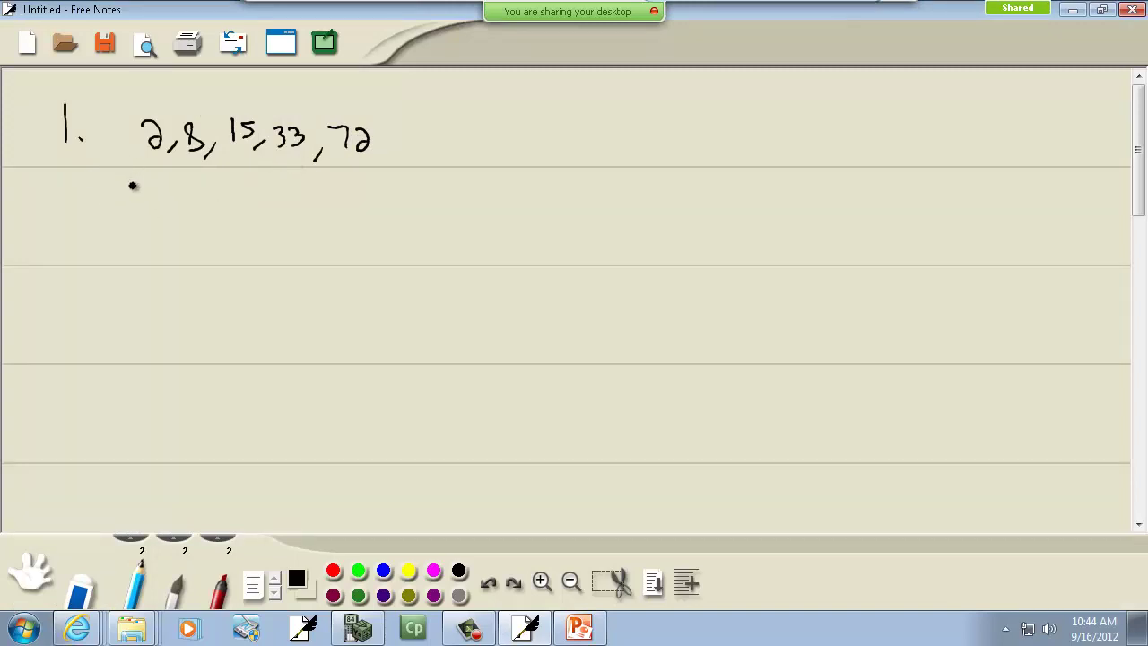
Label the values min, Q1, Q2, Q3 and MAX, writing MED. under Q2
left_click_drag(131, 185, 151, 184)
left_click_drag(154, 176, 175, 183)
left_click_drag(351, 179, 391, 184)
left_click_drag(394, 166, 380, 184)
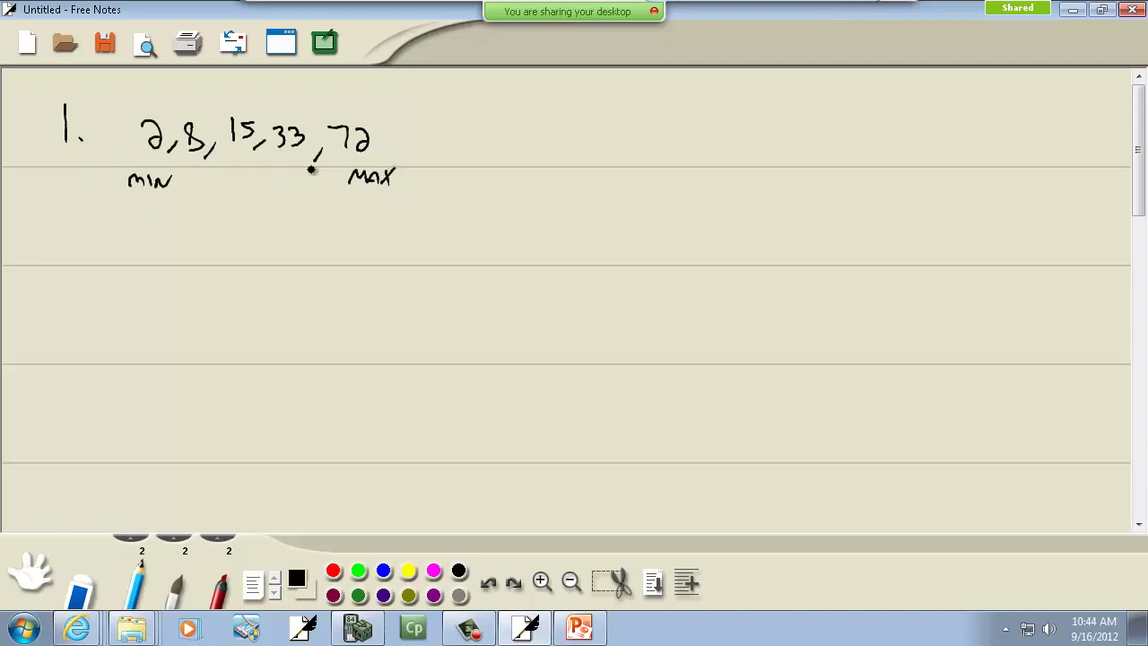
left_click_drag(198, 192, 209, 194)
mouse_move(214, 181)
left_mouse_down()
mouse_move(214, 192)
mouse_move(241, 179)
mouse_move(261, 192)
left_mouse_up()
left_click_drag(287, 178, 307, 194)
mouse_move(240, 202)
left_mouse_down()
mouse_move(266, 202)
mouse_move(250, 225)
mouse_move(279, 231)
left_mouse_up()
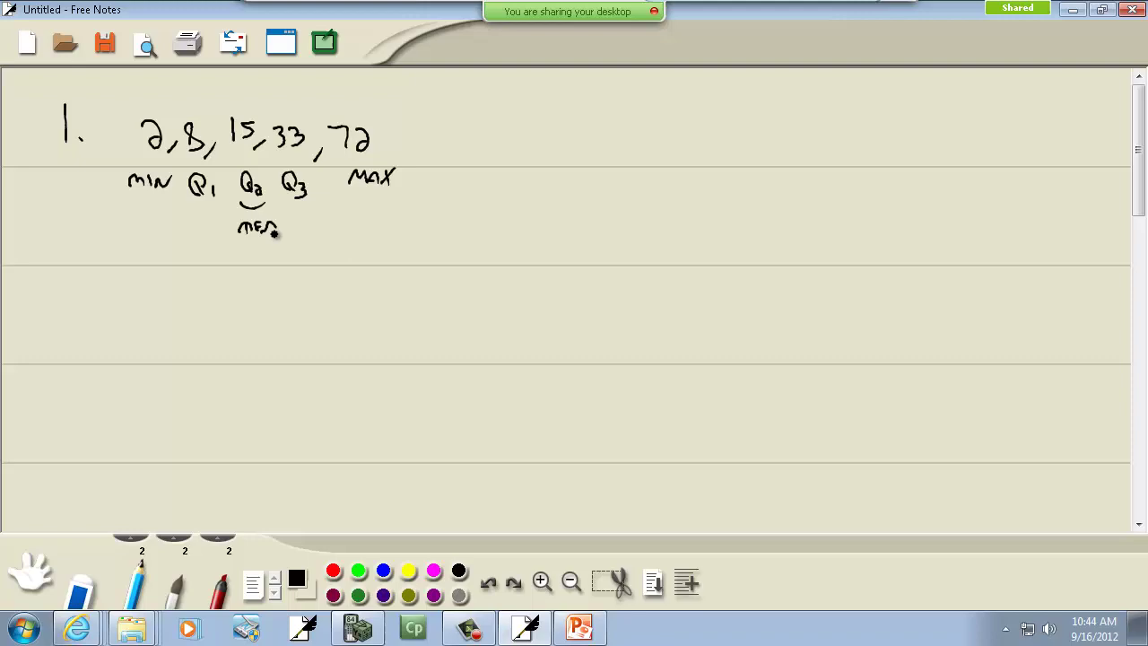
left_click(283, 234)
key("alt+Tab")
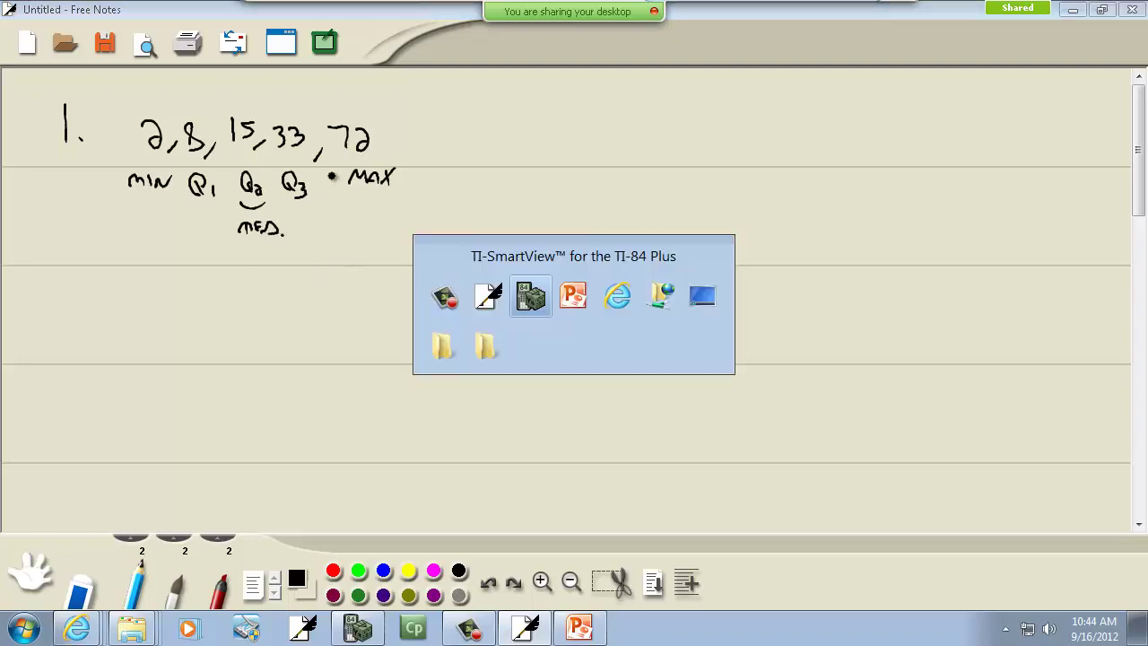
Present slide 6's boxplot definition via slide 5, then return to Free Notes
key("alt+Tab")
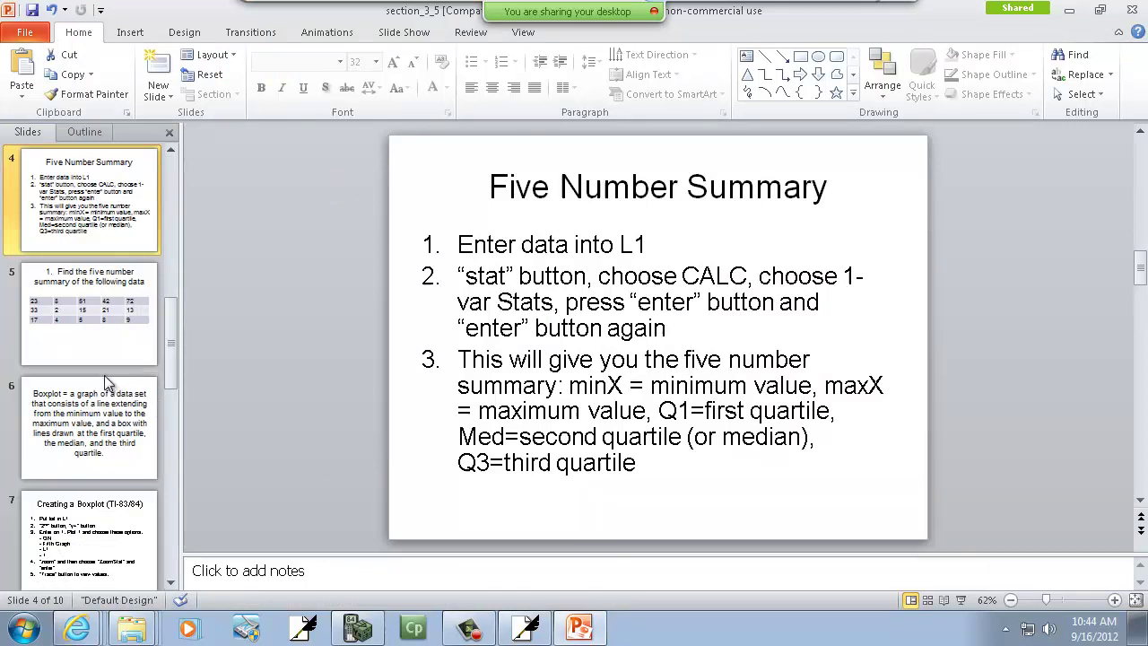
left_click(100, 339)
left_click(103, 427)
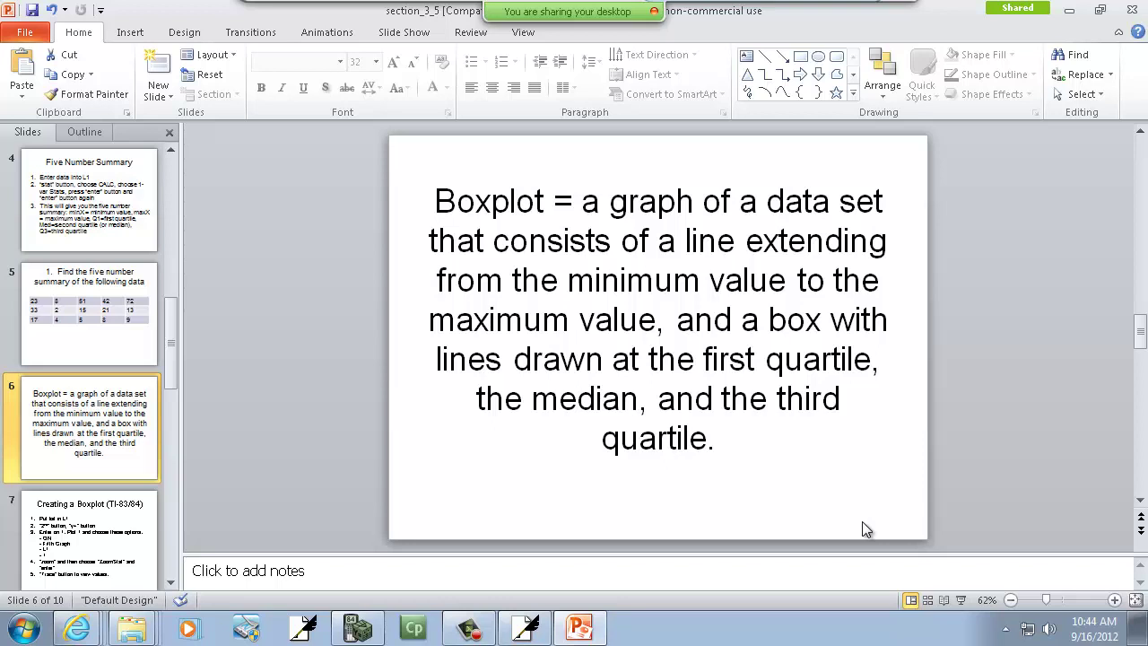
key("alt+Tab")
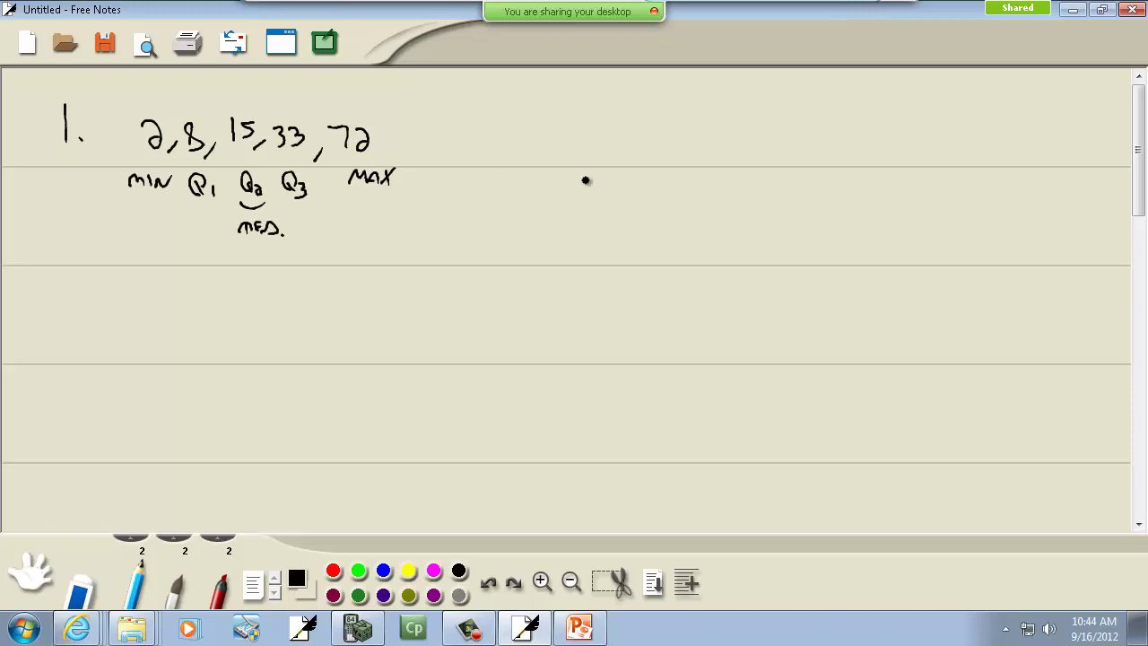
Draw vertical and horizontal axes, then add ticks labelled 80, 40, 20, 60, 10 and 30
left_click_drag(565, 127, 575, 339)
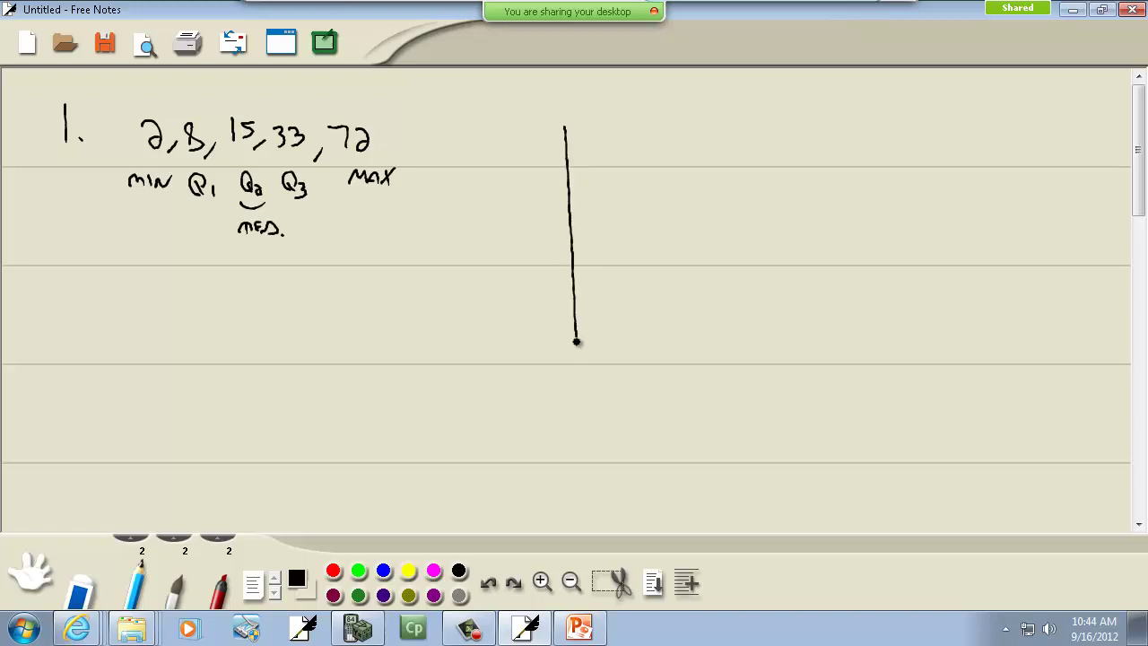
left_click_drag(513, 316, 923, 312)
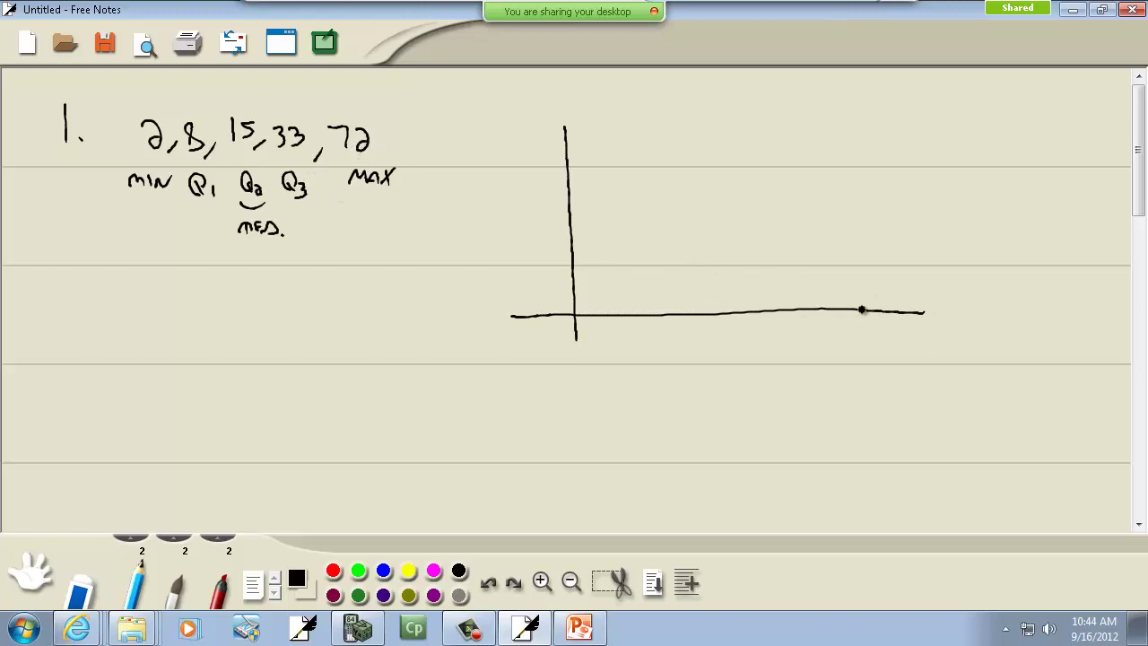
mouse_move(863, 303)
left_mouse_down()
mouse_move(862, 354)
mouse_move(880, 344)
mouse_move(863, 343)
left_mouse_up()
mouse_move(722, 303)
left_mouse_down()
mouse_move(714, 350)
mouse_move(735, 341)
left_mouse_up()
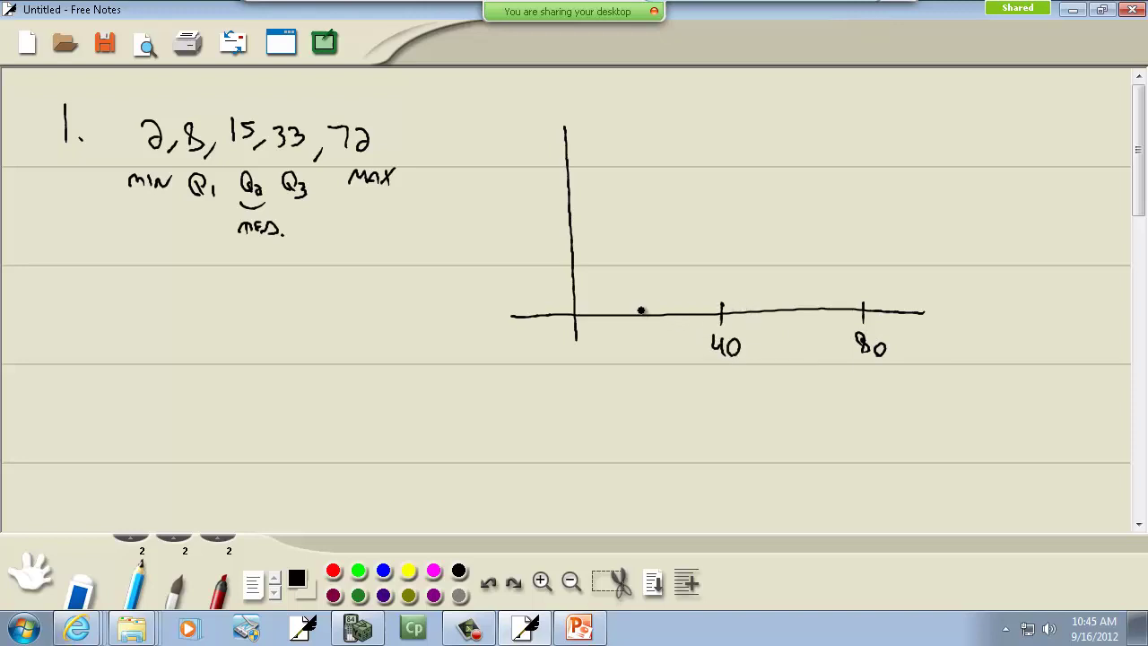
left_click_drag(645, 310, 649, 352)
left_click_drag(795, 303, 793, 325)
left_click_drag(798, 333, 798, 348)
mouse_move(810, 339)
left_mouse_down()
mouse_move(807, 355)
mouse_move(812, 339)
left_mouse_up()
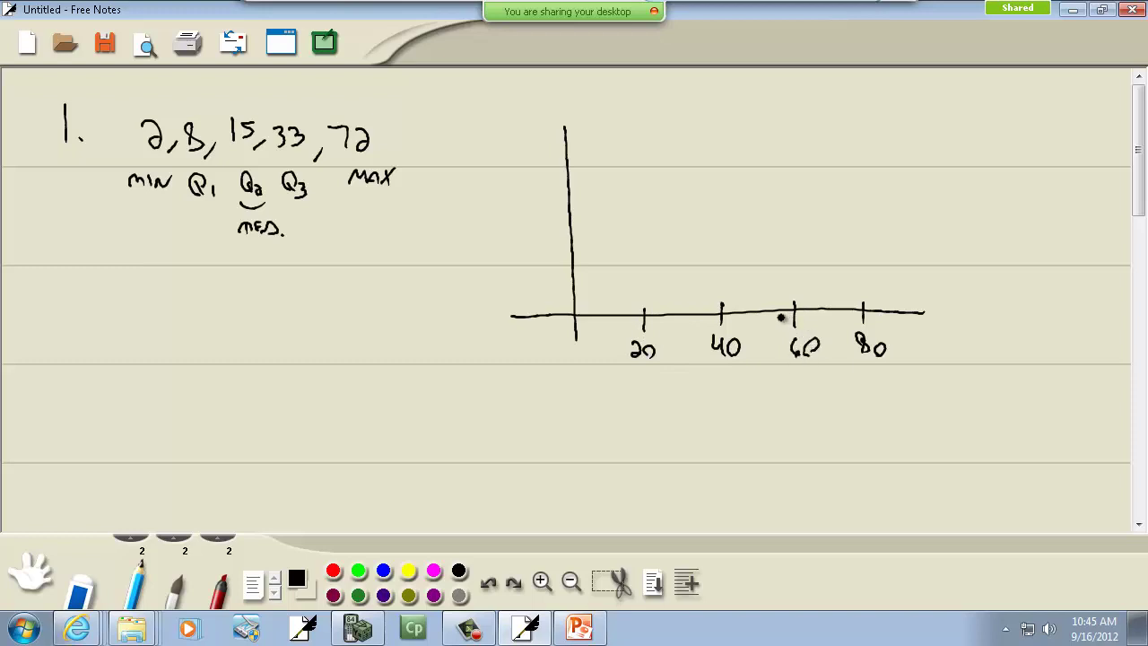
left_click_drag(606, 310, 603, 355)
left_click_drag(611, 340, 612, 341)
left_click_drag(681, 306, 673, 351)
left_click_drag(687, 337, 685, 338)
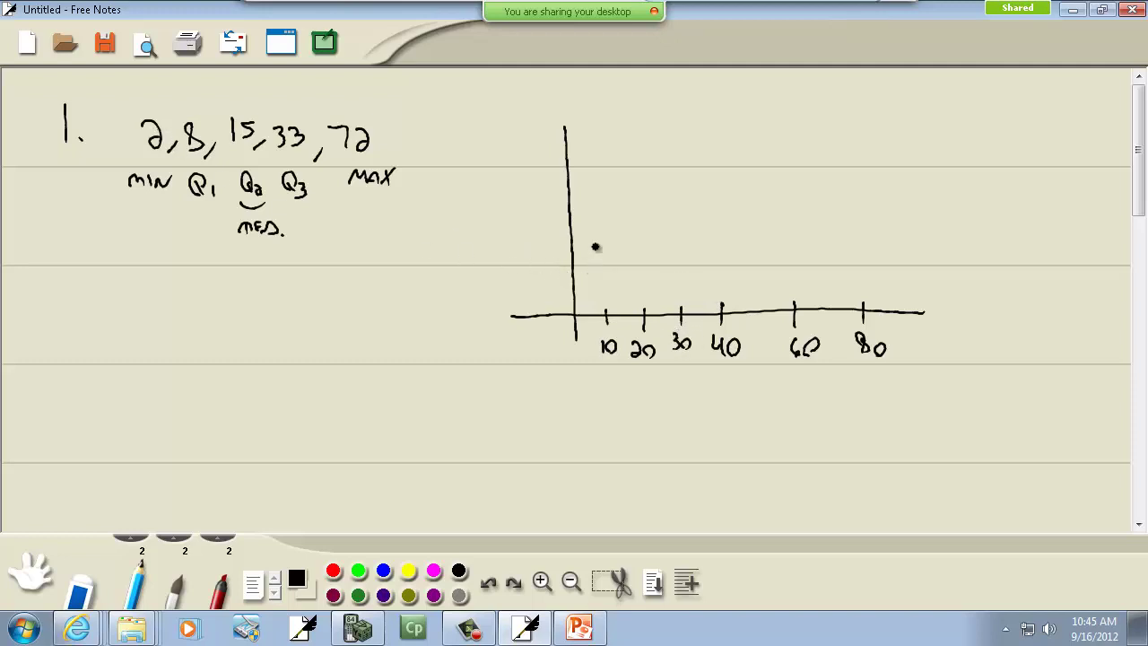
Mark the values 2, 72, 8, 15 and 33 above the axis, adding a 70 tick
left_click_drag(578, 207, 579, 272)
mouse_move(828, 303)
left_mouse_down()
mouse_move(826, 330)
mouse_move(835, 320)
left_mouse_up()
left_click_drag(829, 205, 830, 265)
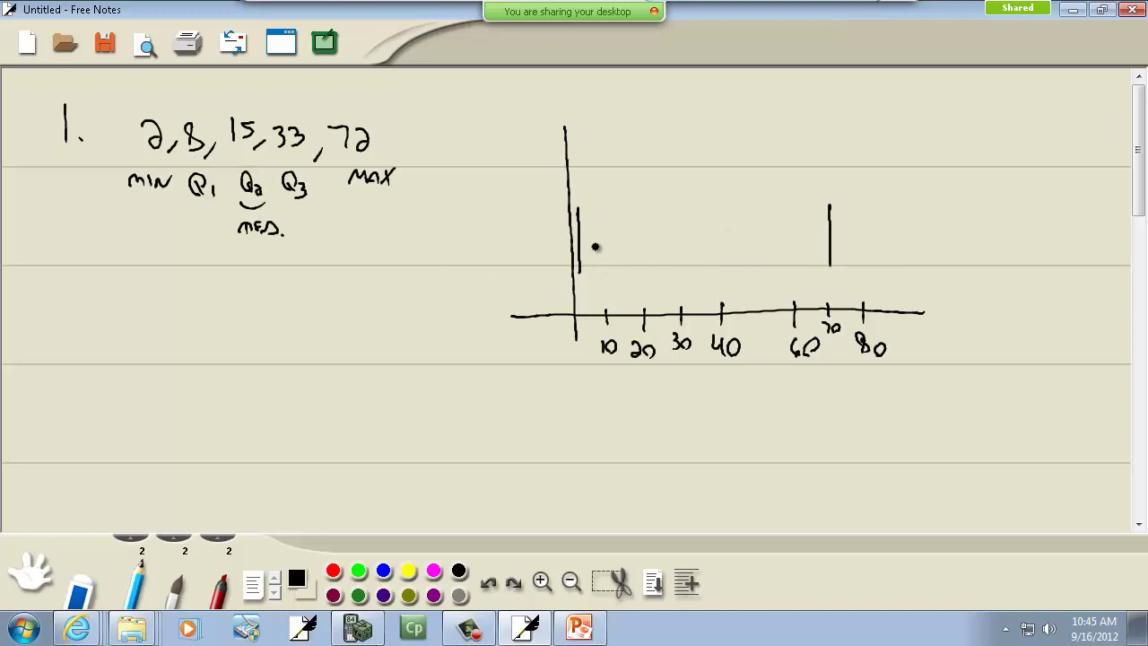
left_click_drag(595, 226, 592, 251)
left_click_drag(617, 223, 617, 254)
left_click_drag(689, 226, 689, 260)
Draw the box from 8 to 33 with whiskers reaching 2 and 72
mouse_move(592, 226)
left_mouse_down()
mouse_move(683, 229)
mouse_move(691, 266)
mouse_move(592, 250)
left_mouse_up()
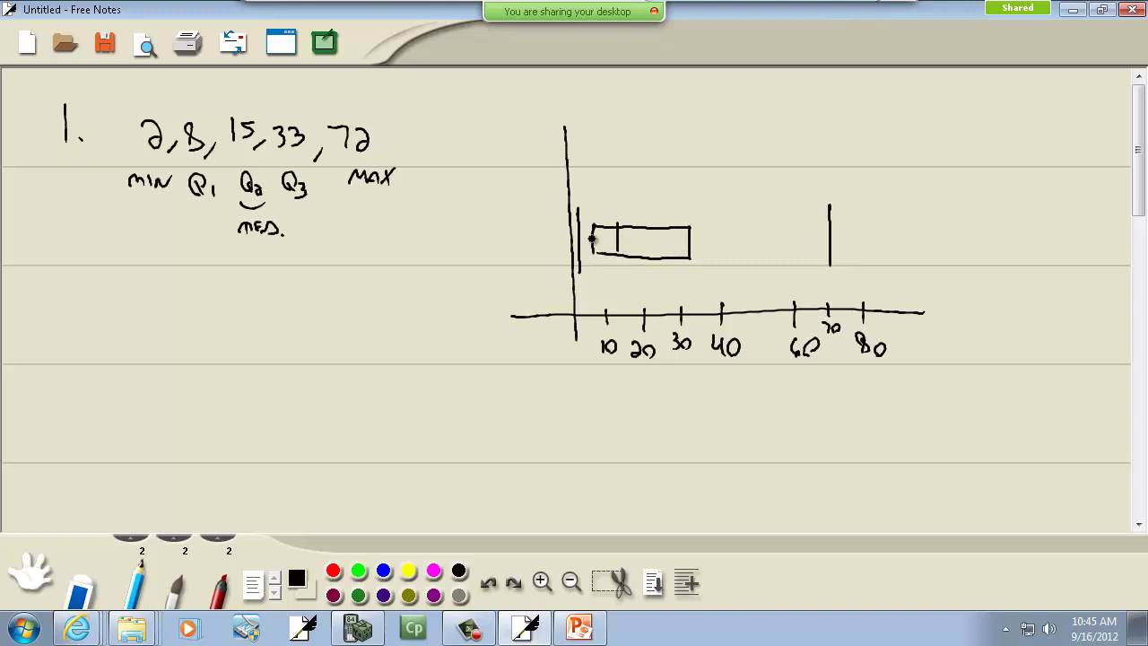
left_click_drag(592, 238, 580, 240)
left_click_drag(690, 242, 830, 240)
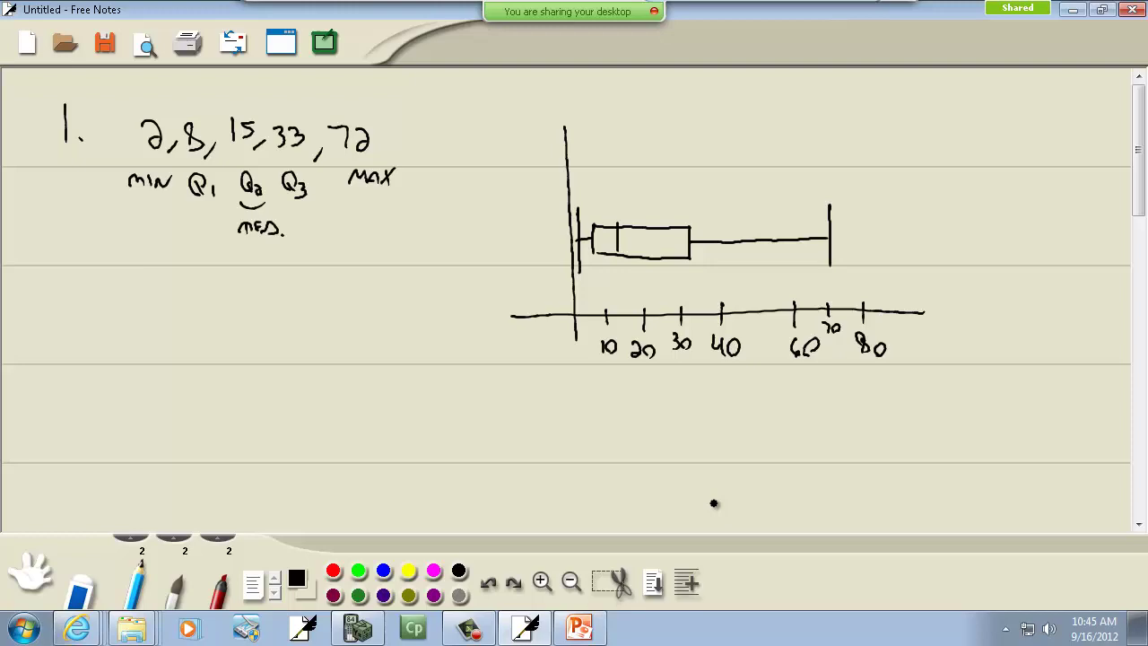
key("alt+Tab")
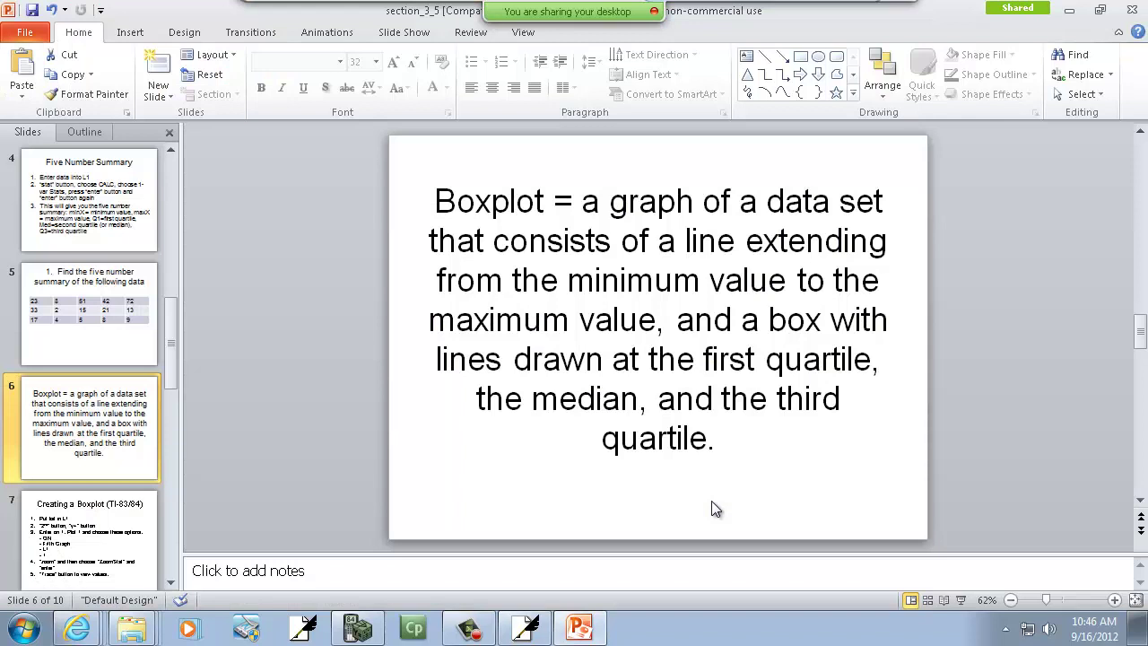
Show the Creating a Boxplot (TI-83/84) slide, then move on to Drawing a Boxplot (By Hand)
left_click(172, 581)
left_click(172, 581)
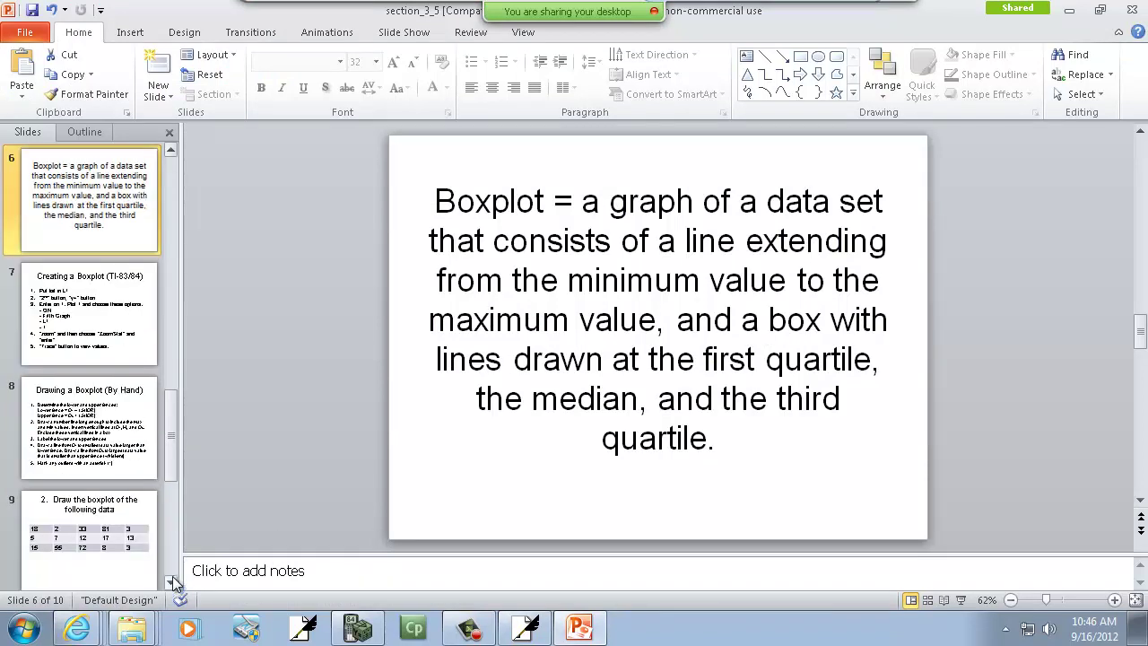
left_click(121, 314)
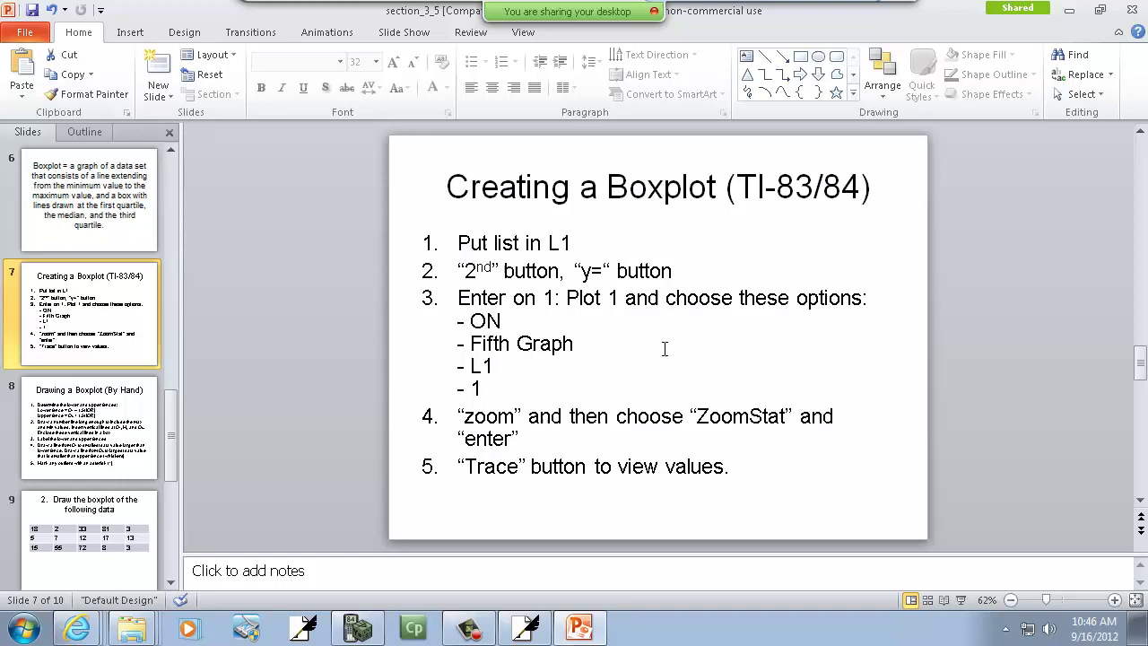
left_click(171, 584)
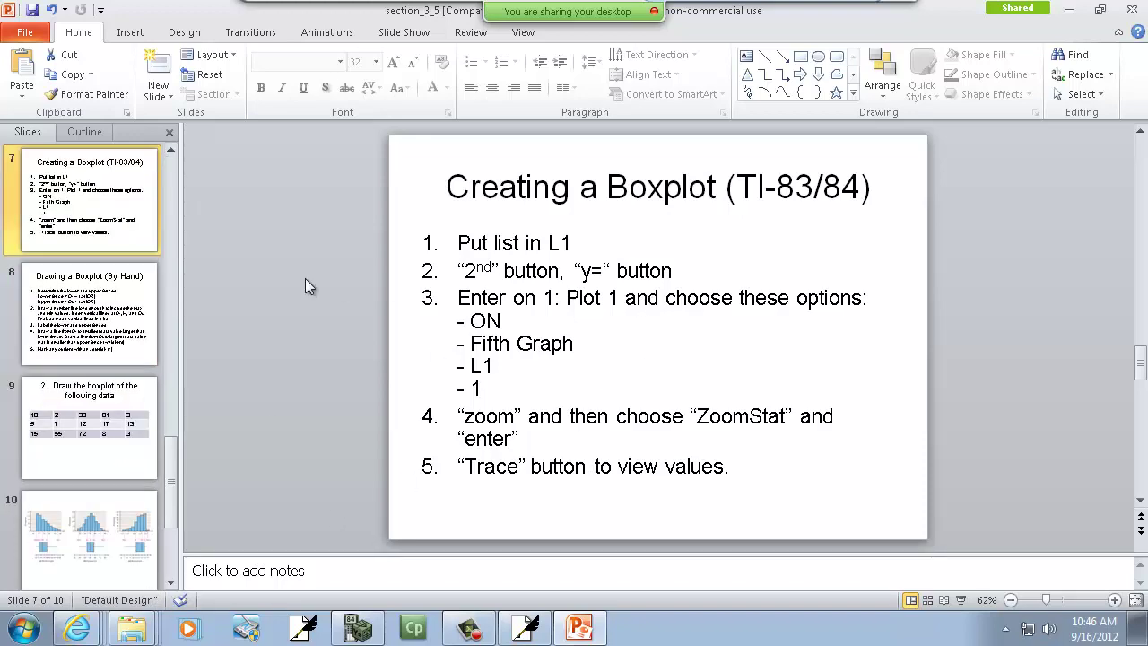
left_click(104, 304)
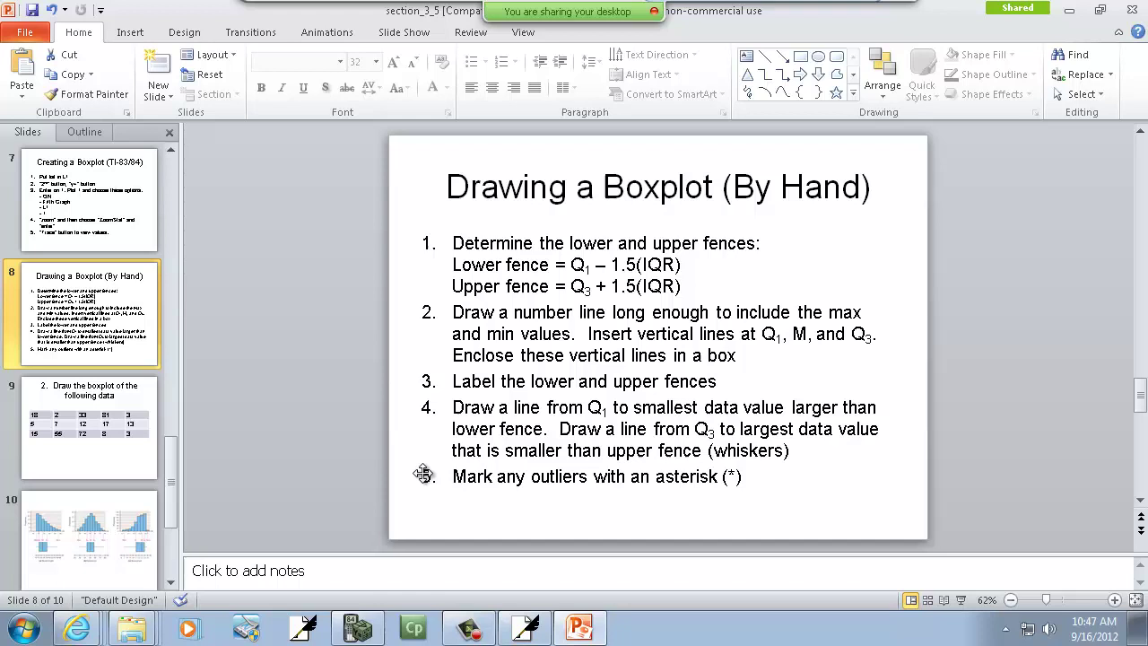
Return from the By Hand slide to the Free Notes boxplot sketch
left_click(525, 628)
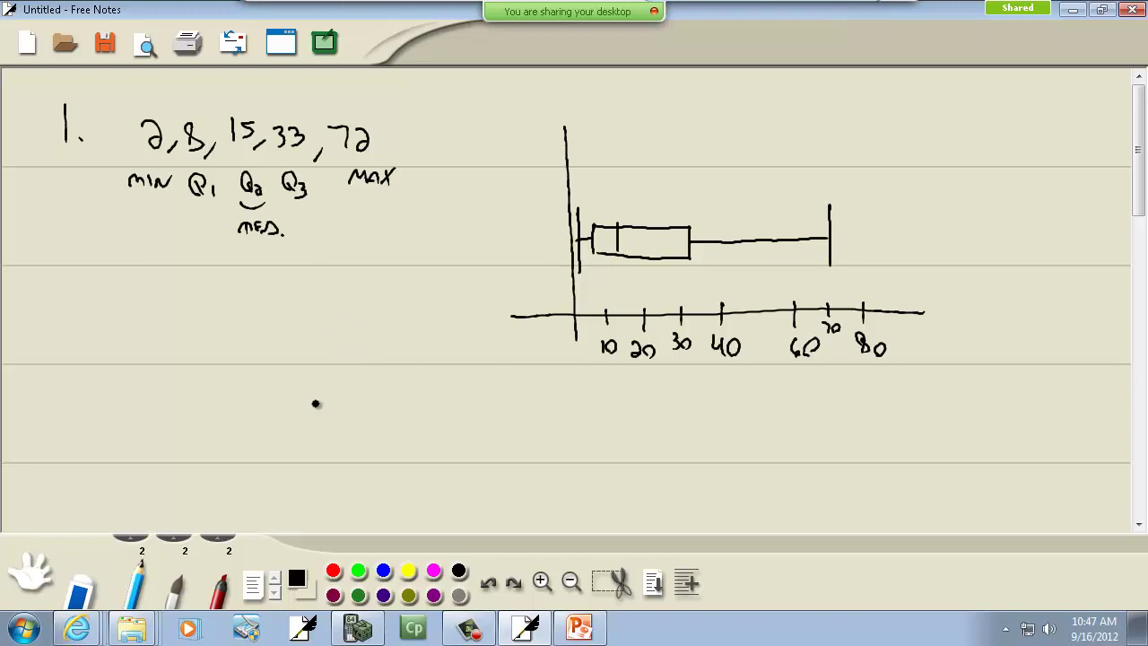
Write 72000 and draw a second pair of axes with a mark above 72000
mouse_move(308, 407)
left_mouse_down()
mouse_move(326, 430)
mouse_move(417, 418)
left_mouse_up()
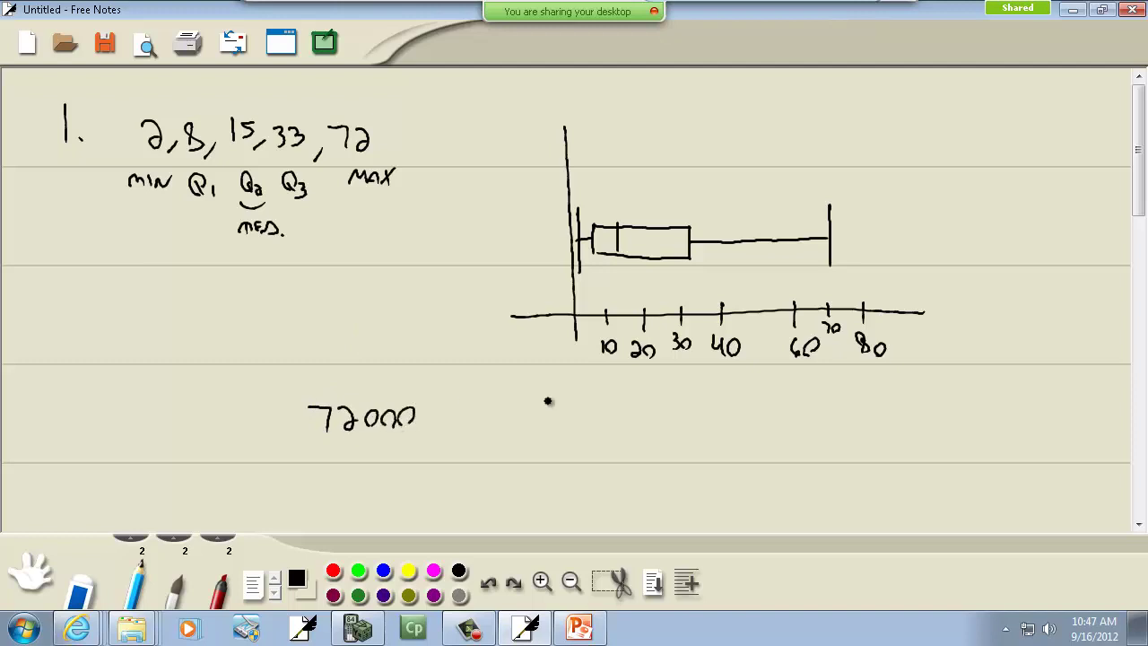
left_click(1138, 523)
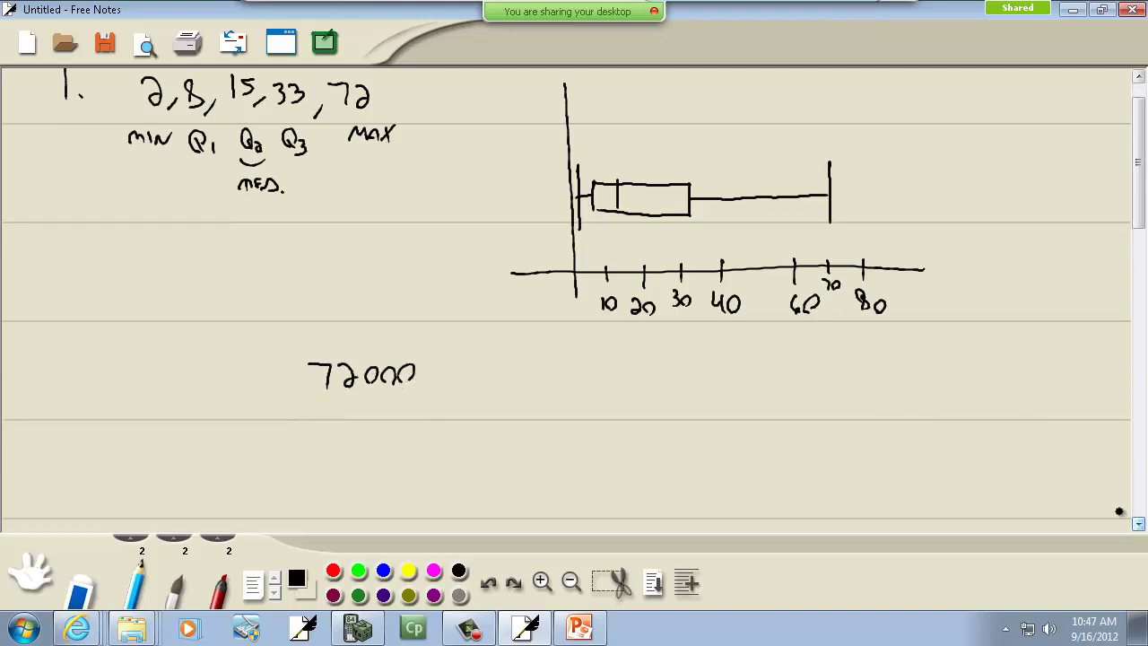
left_click_drag(586, 382, 596, 504)
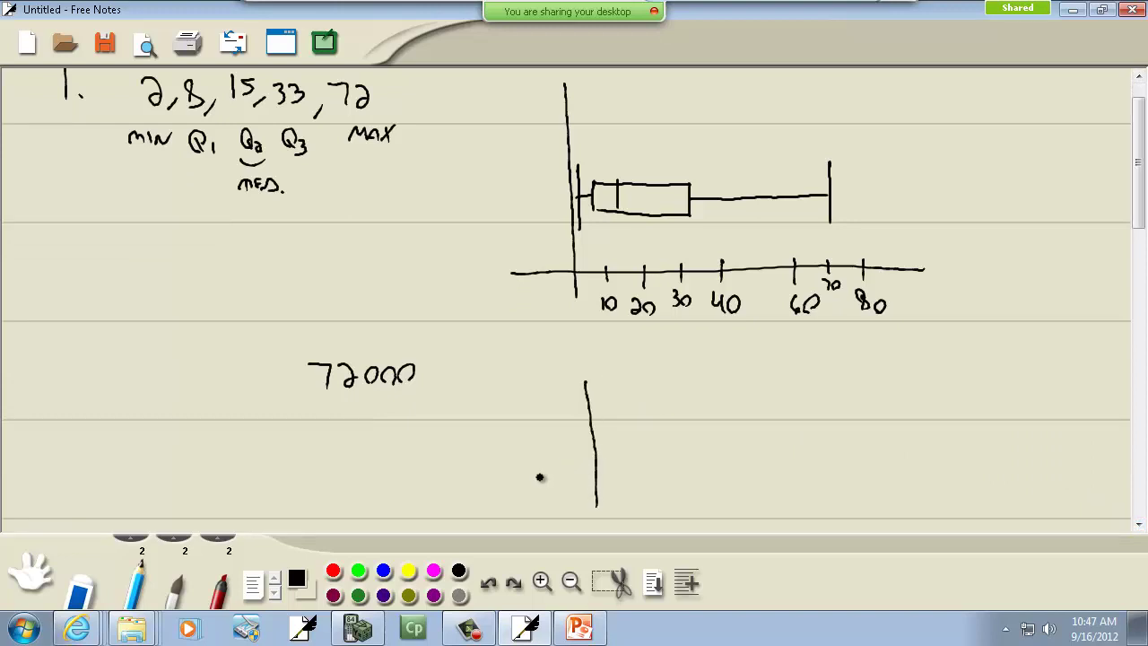
mouse_move(538, 476)
left_mouse_down()
mouse_move(843, 463)
mouse_move(818, 473)
mouse_move(820, 504)
mouse_move(868, 489)
left_mouse_up()
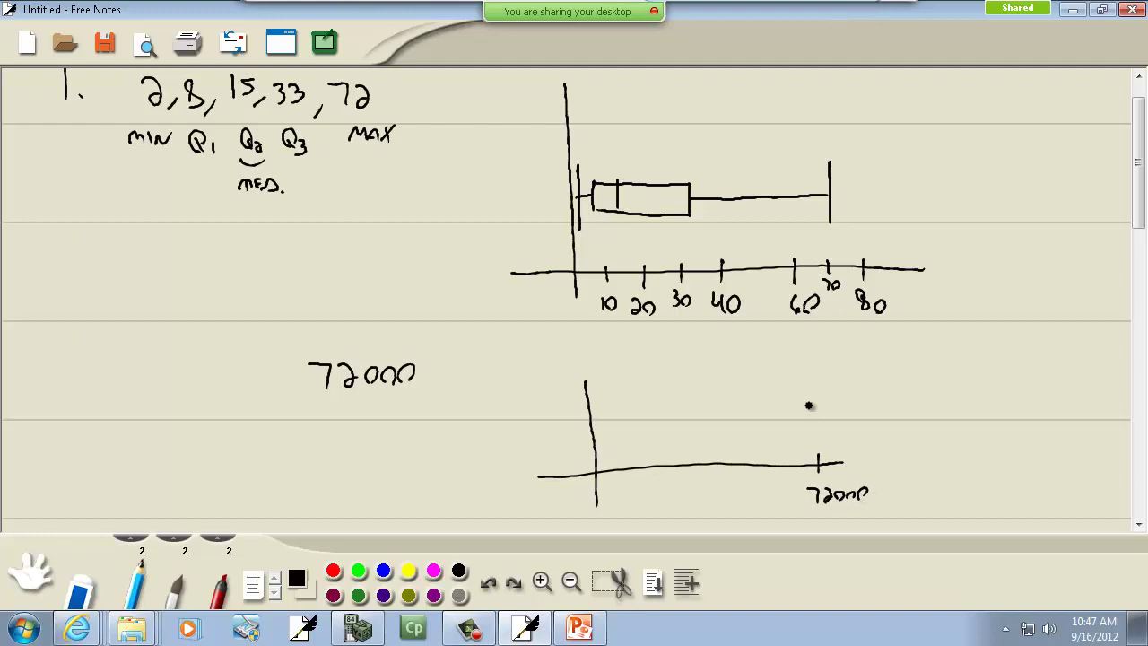
left_click_drag(812, 389, 811, 430)
Mark the 72000 point as an outlier with an asterisk
key("alt+Tab")
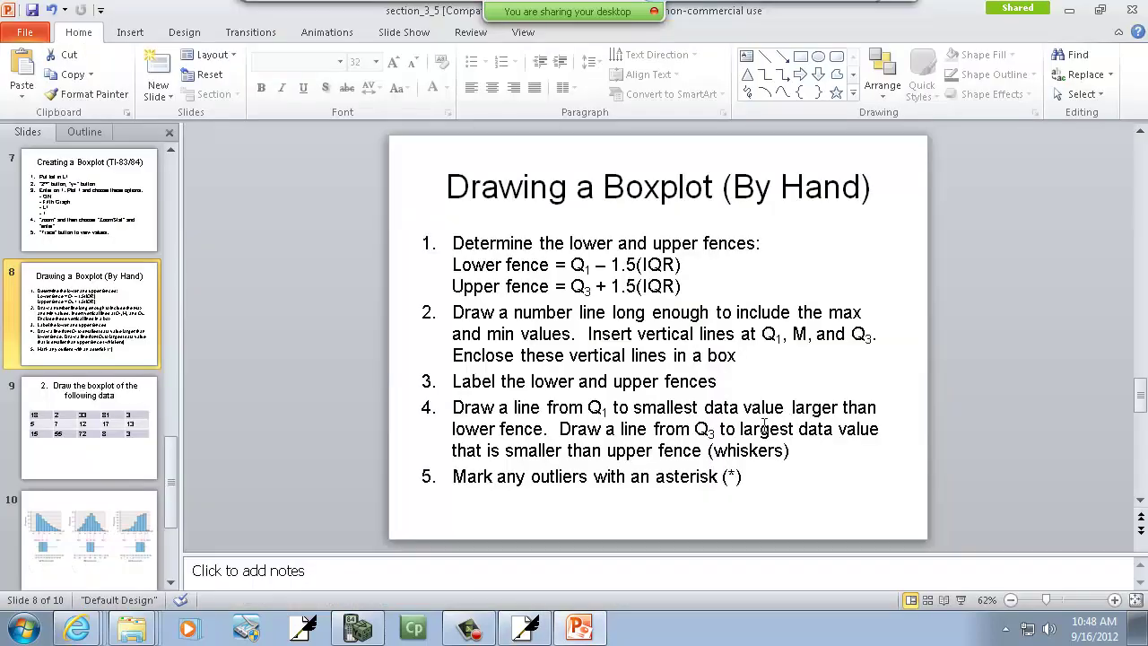
key("alt+Tab")
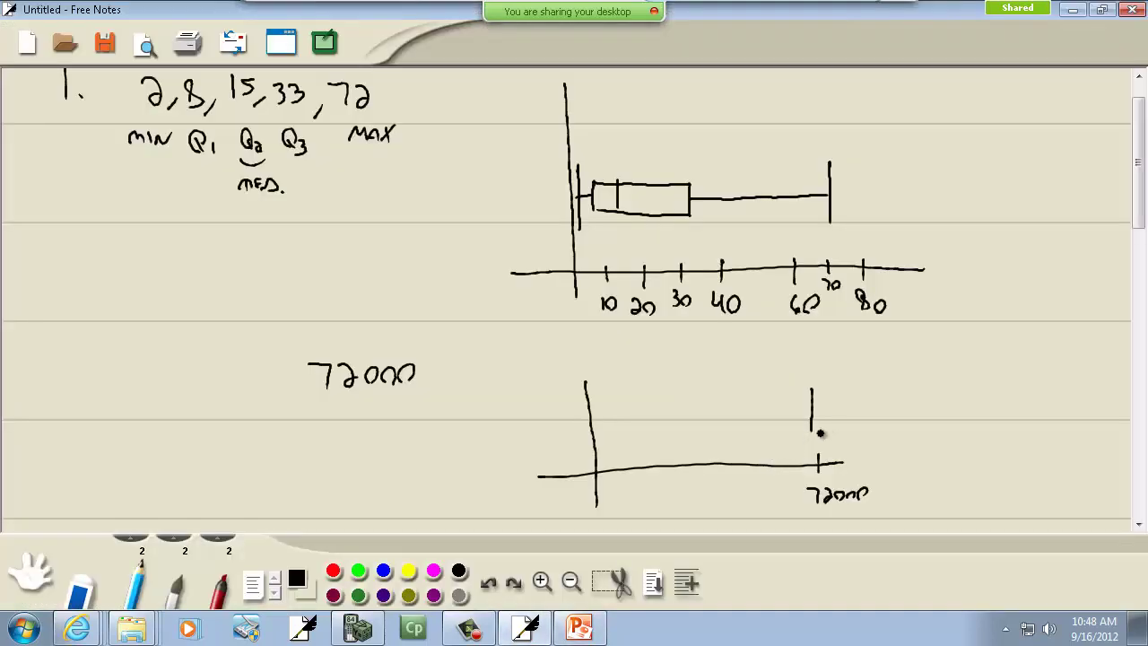
left_click(81, 585)
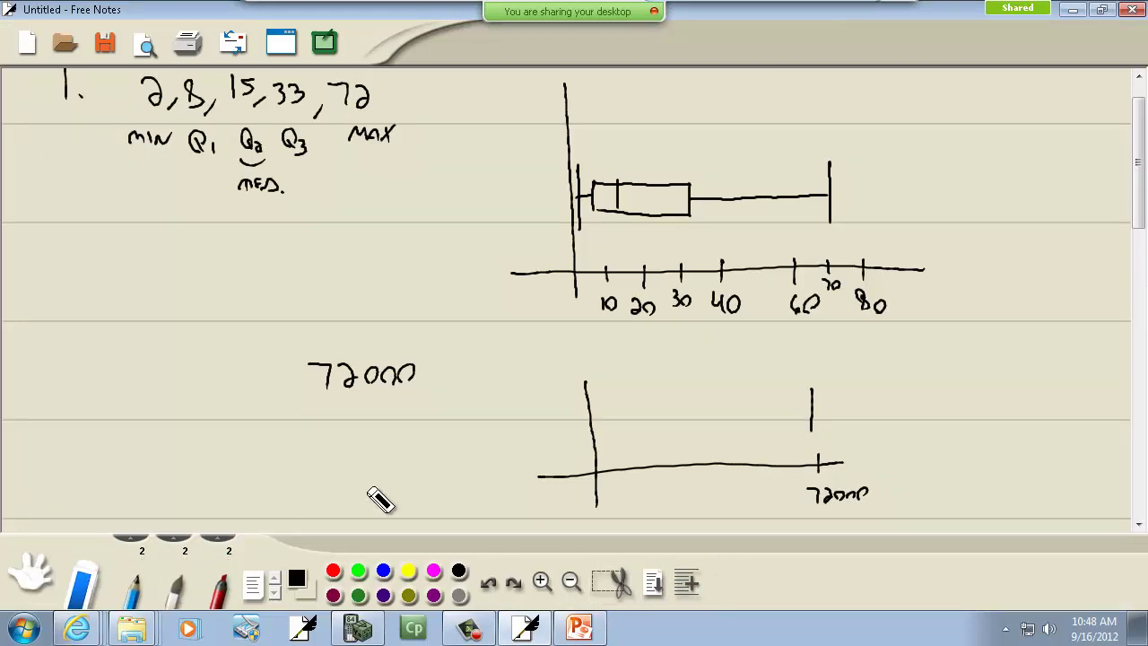
left_click(138, 584)
left_click_drag(817, 414, 823, 423)
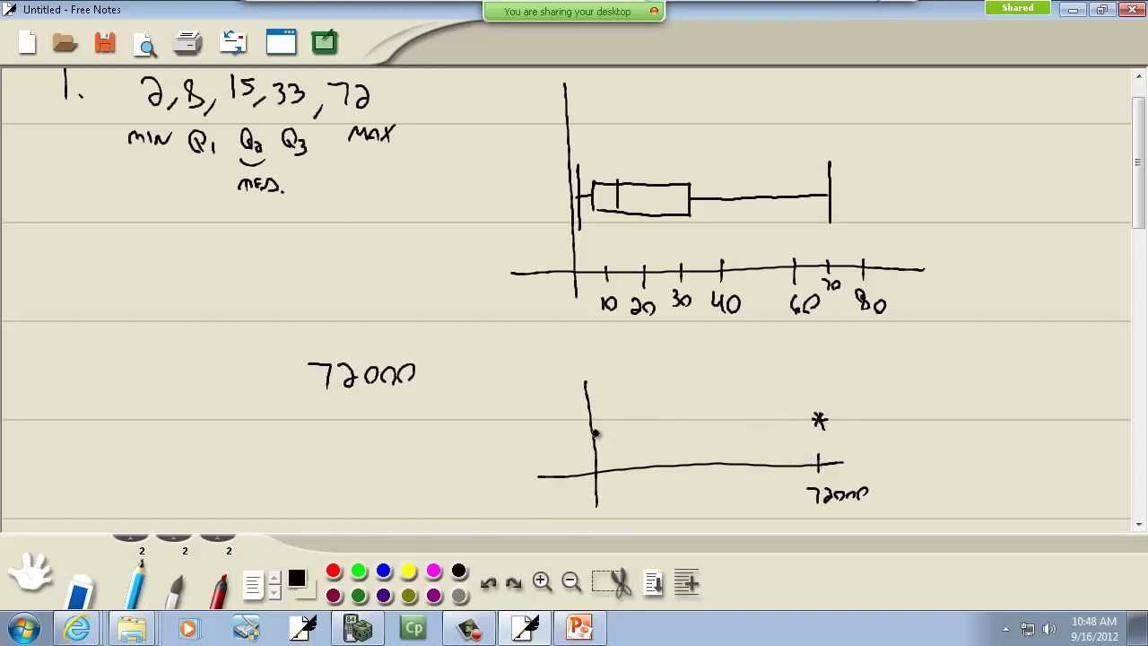
Add labelled ticks at 36000 and 18000 on the lower number line
left_click_drag(593, 431, 594, 436)
mouse_move(710, 456)
left_mouse_down()
mouse_move(707, 488)
mouse_move(748, 491)
left_mouse_up()
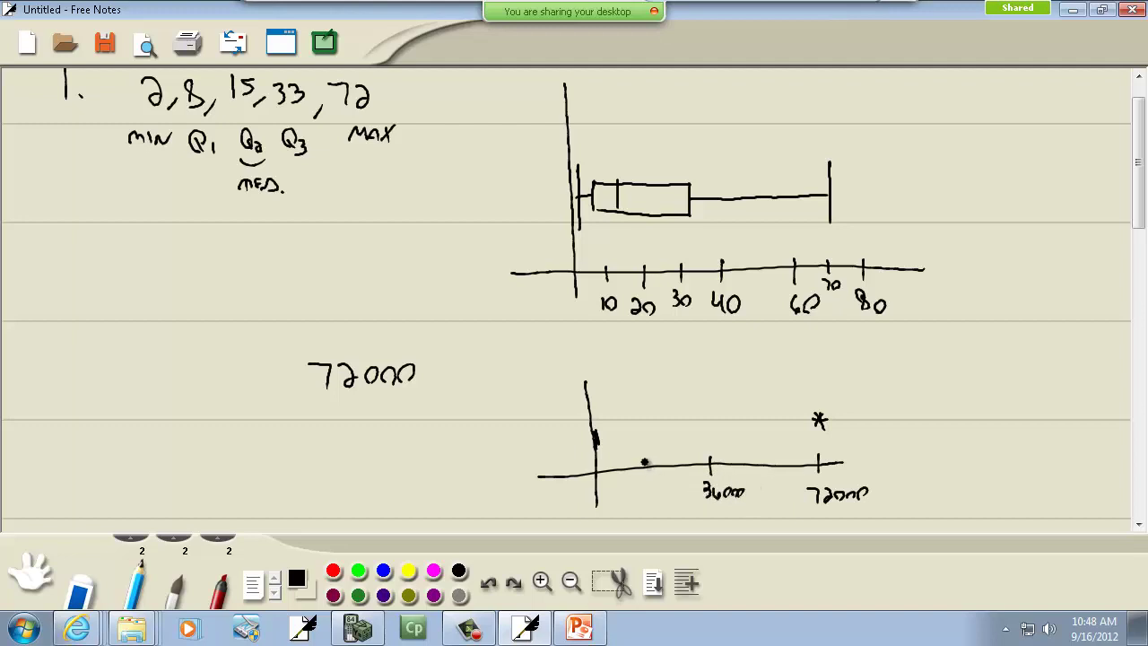
left_click_drag(644, 463, 642, 480)
mouse_move(642, 484)
left_mouse_down()
mouse_move(642, 495)
mouse_move(662, 493)
left_mouse_up()
left_click_drag(663, 485, 678, 493)
scroll(815, 295, "down", 5)
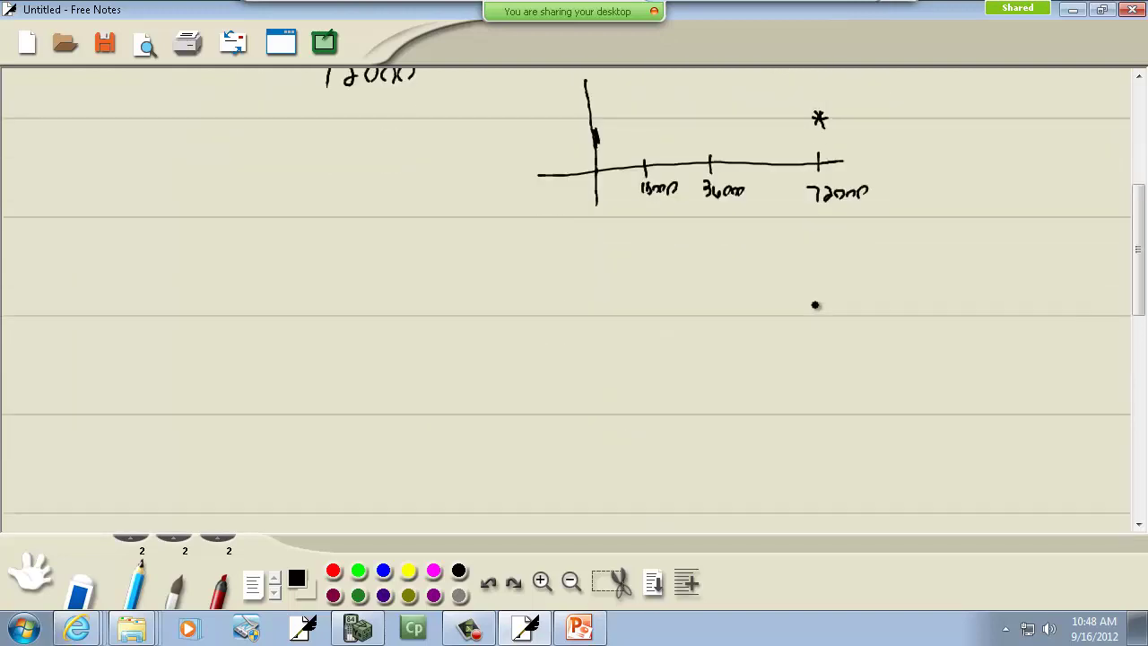
Display slide 9, 'Draw the boxplot of the following data', with its 15-value table
key("alt+Tab")
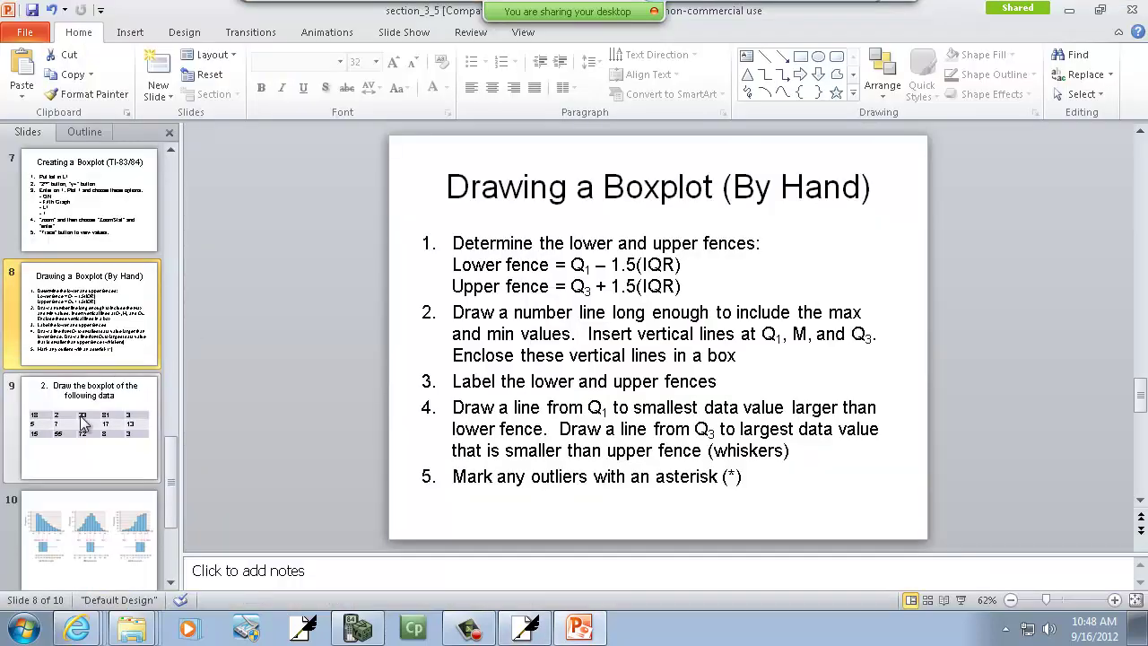
left_click(82, 422)
key("Up")
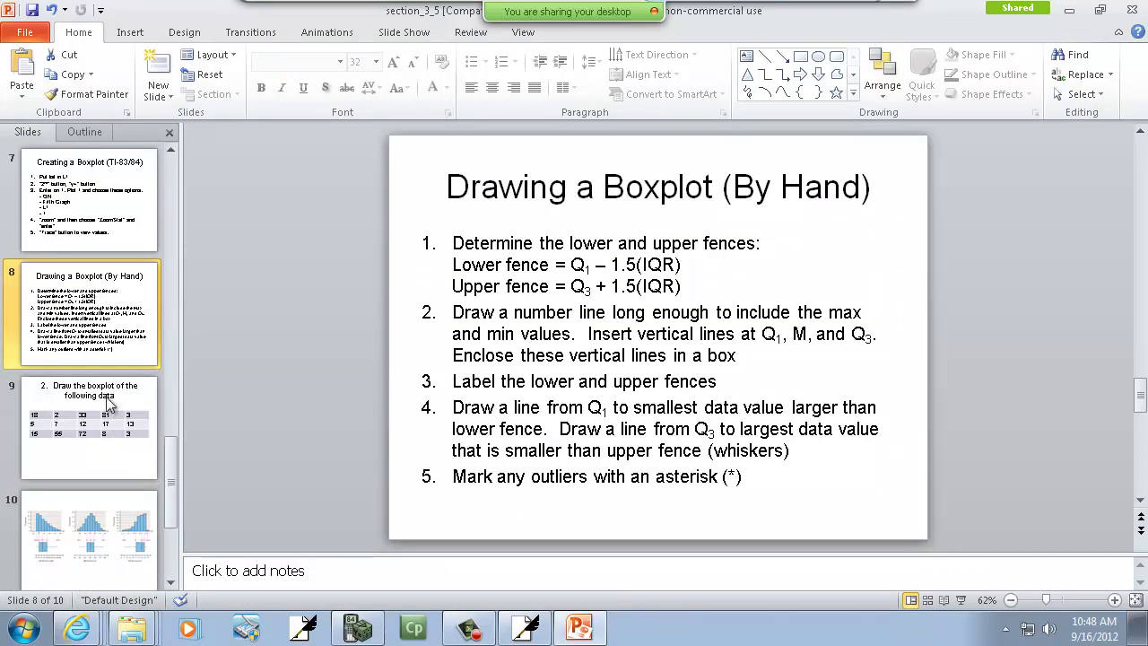
left_click(105, 456)
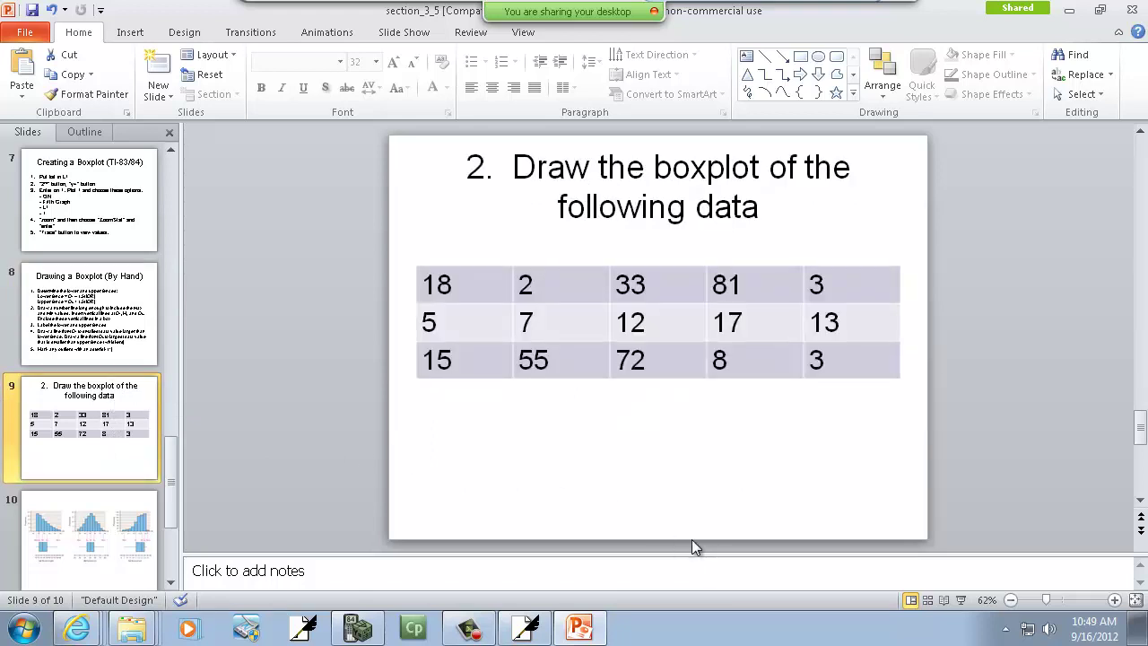
Open the STAT list editor and clear L1's existing values
key("alt+Tab")
key("alt+Tab")
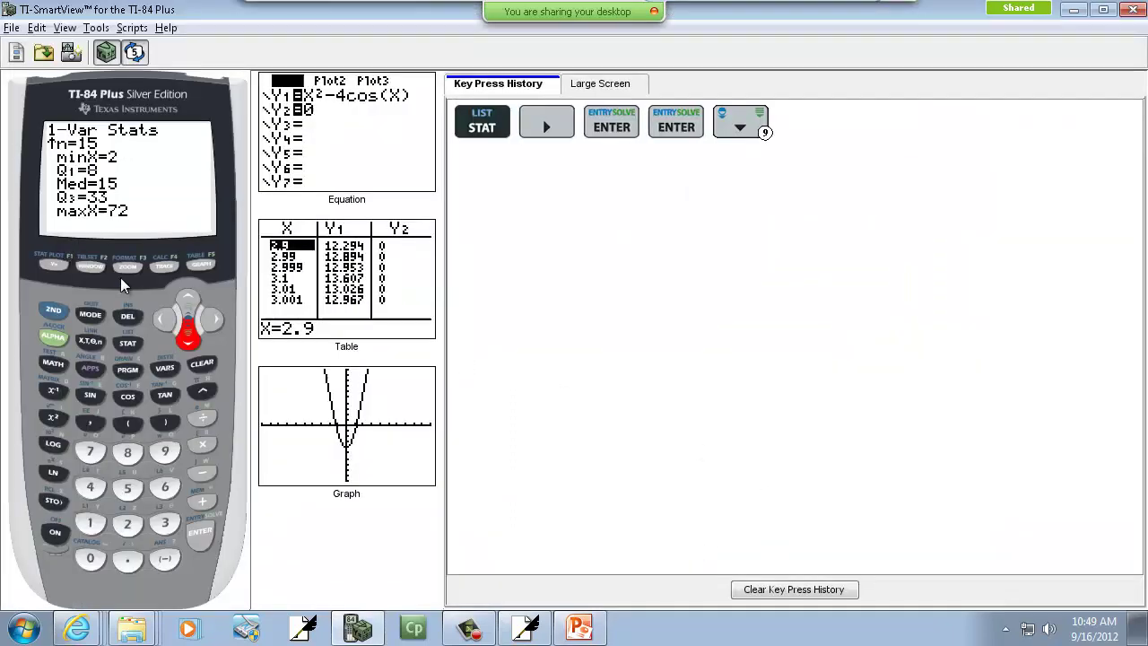
left_click(128, 346)
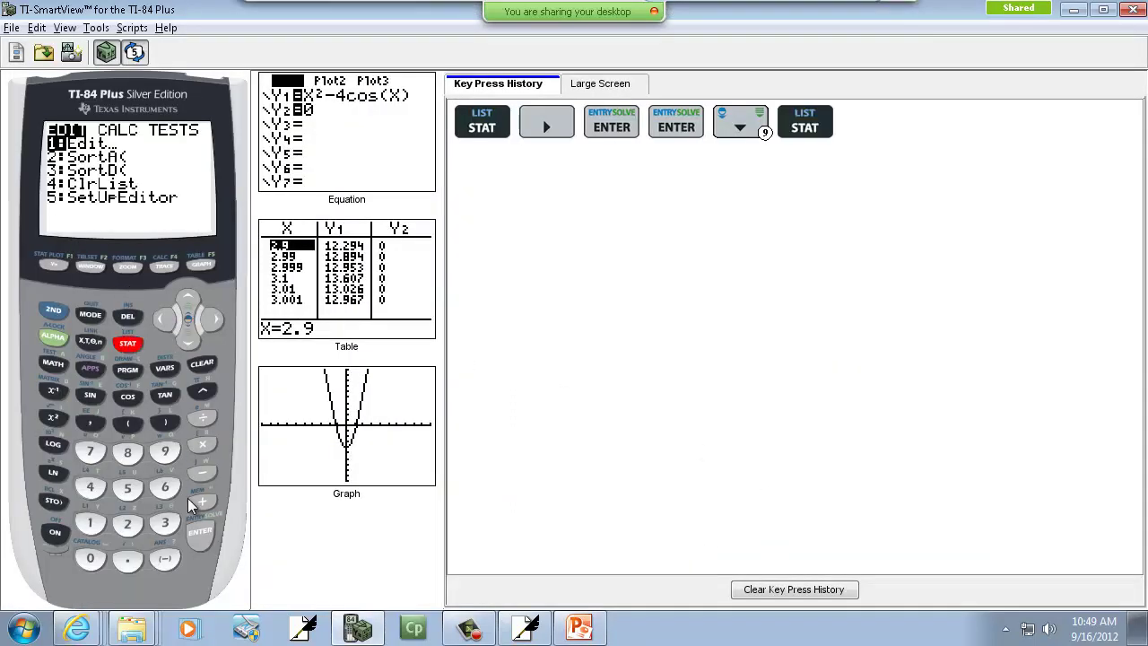
left_click(201, 533)
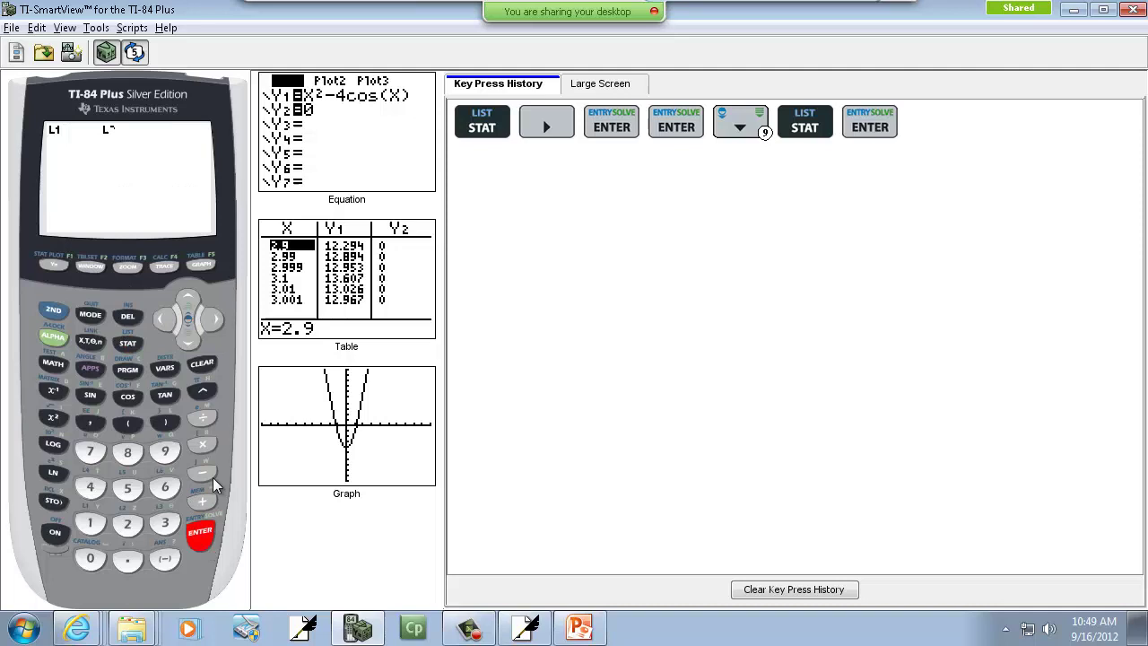
left_click(186, 300)
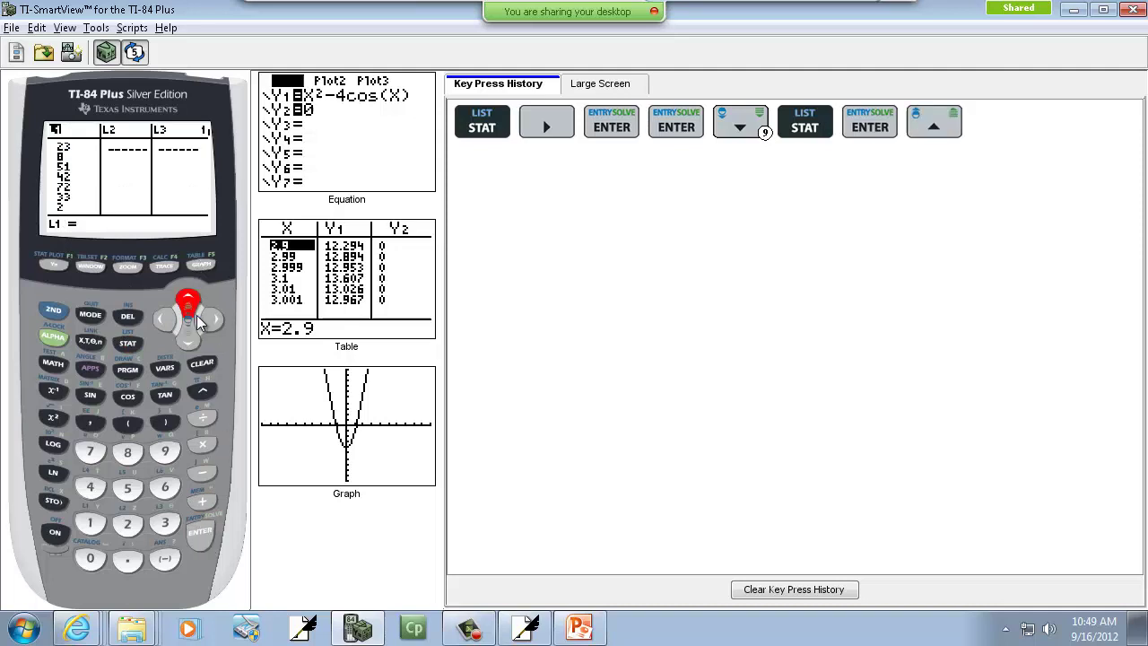
left_click(209, 362)
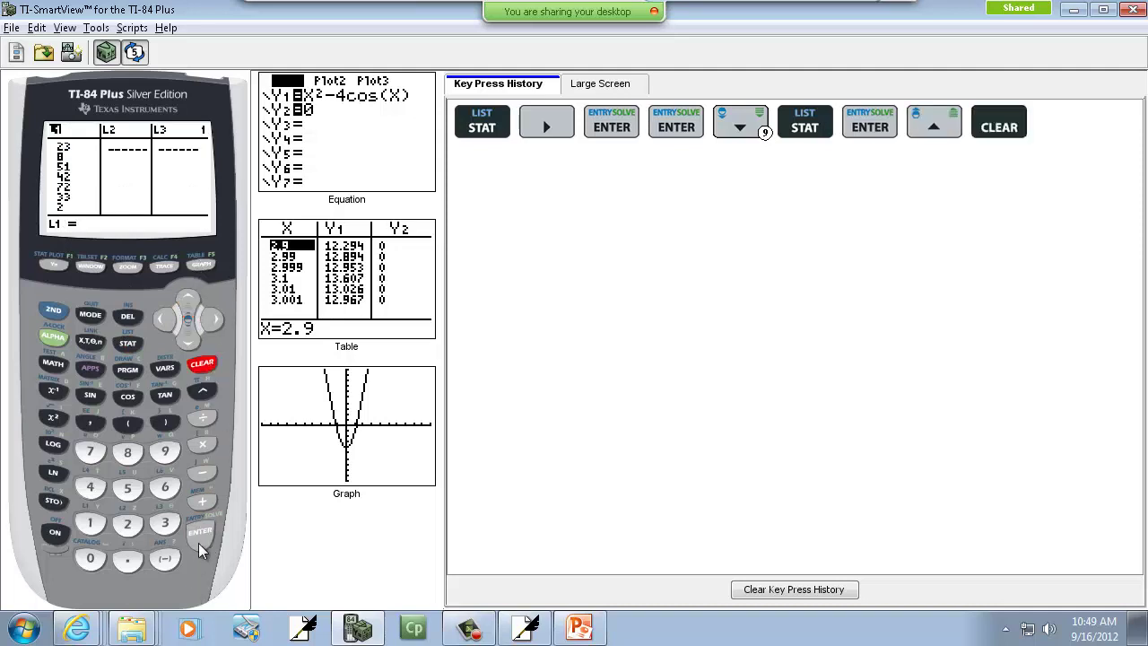
left_click(198, 542)
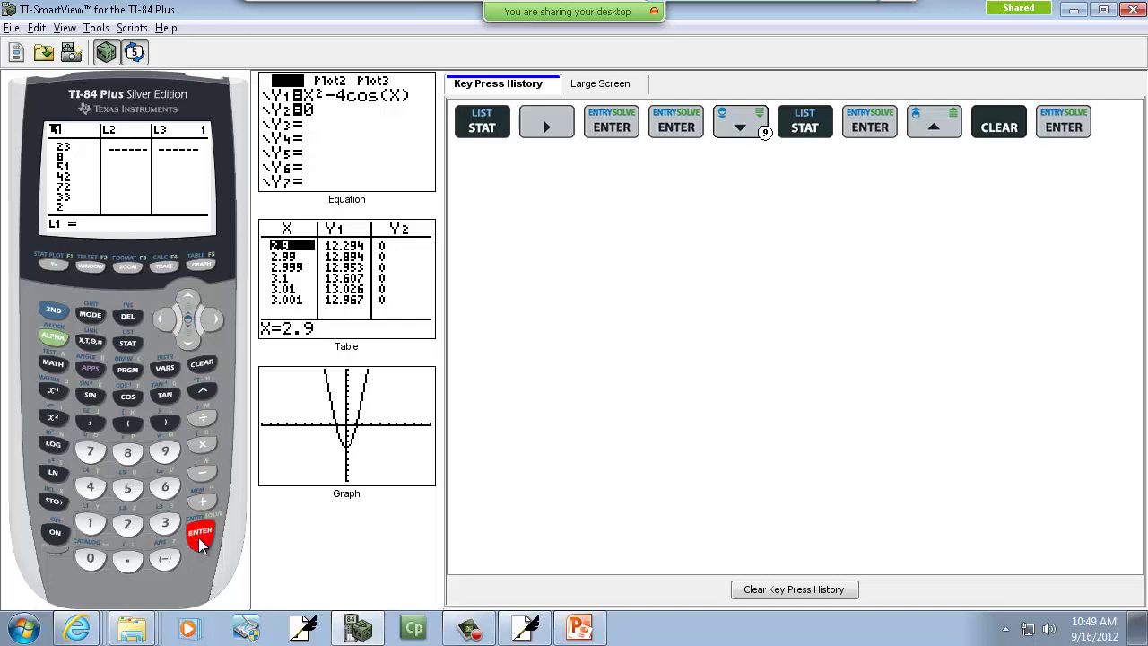
Delete L1 from the editor and reinsert an empty L1 column ready for entry
left_click(185, 296)
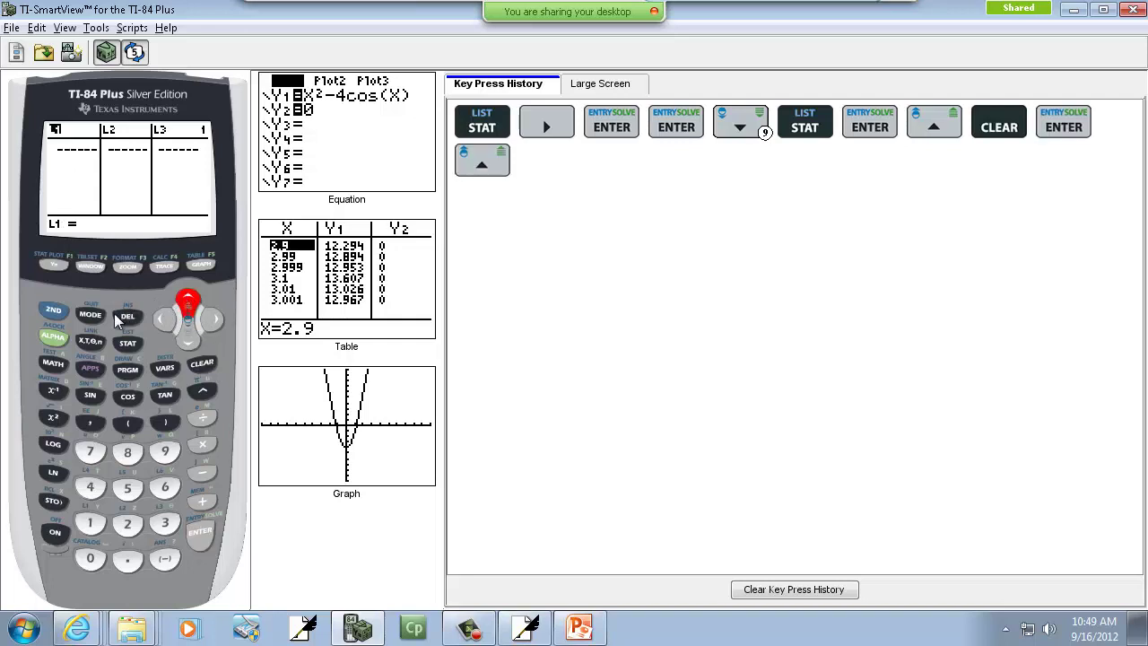
left_click(128, 315)
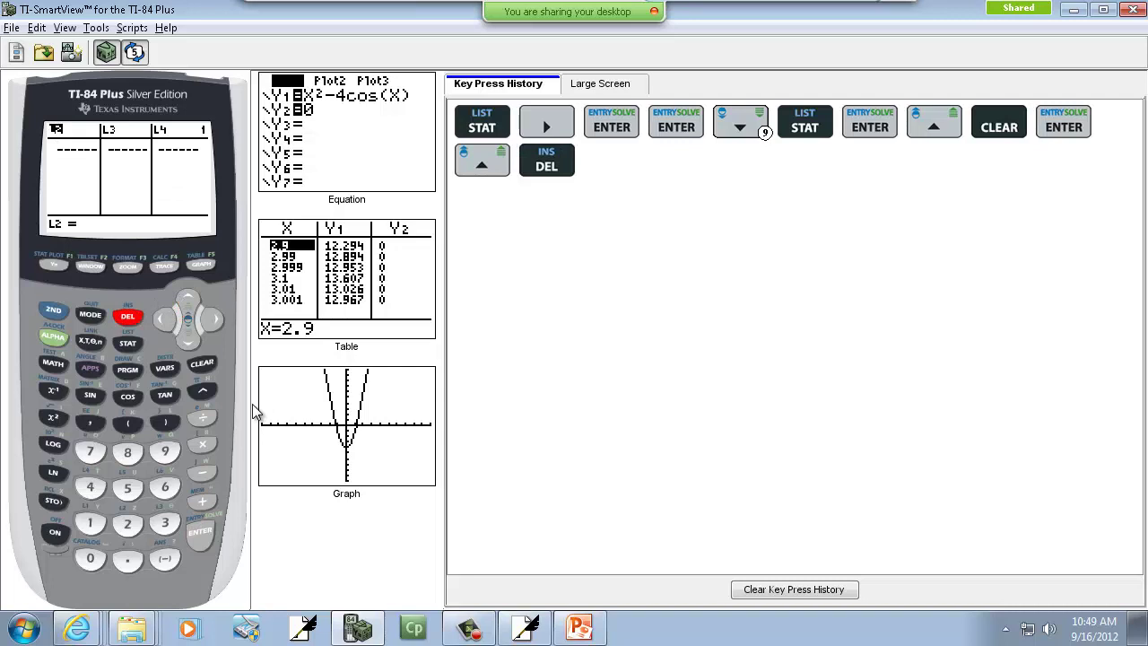
left_click(185, 338)
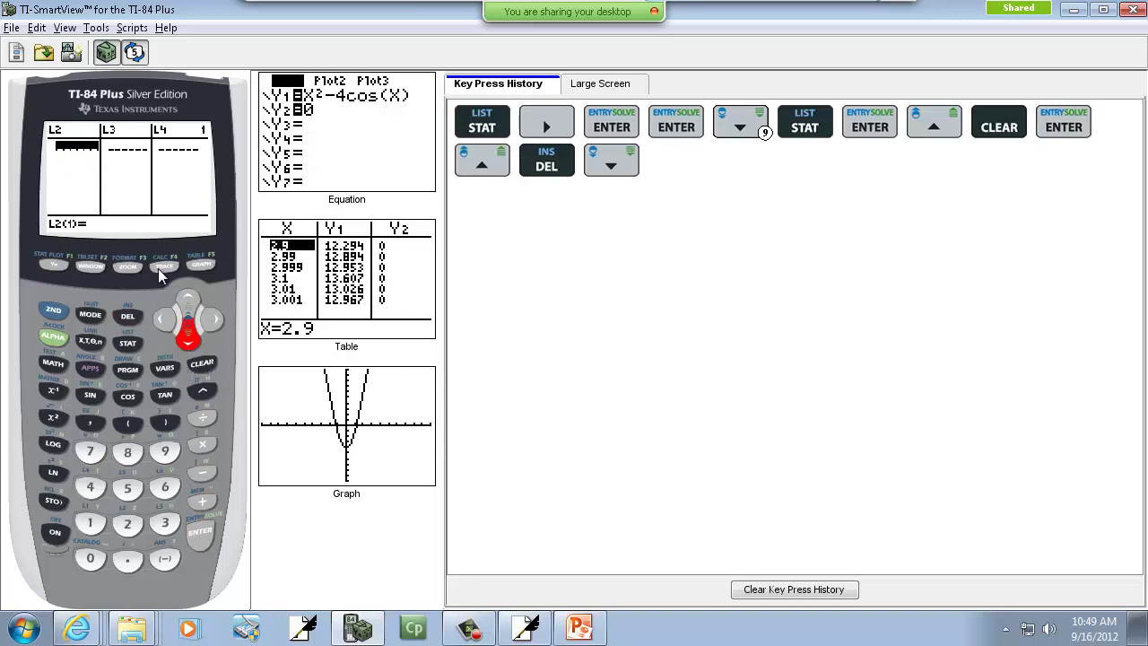
left_click(186, 297)
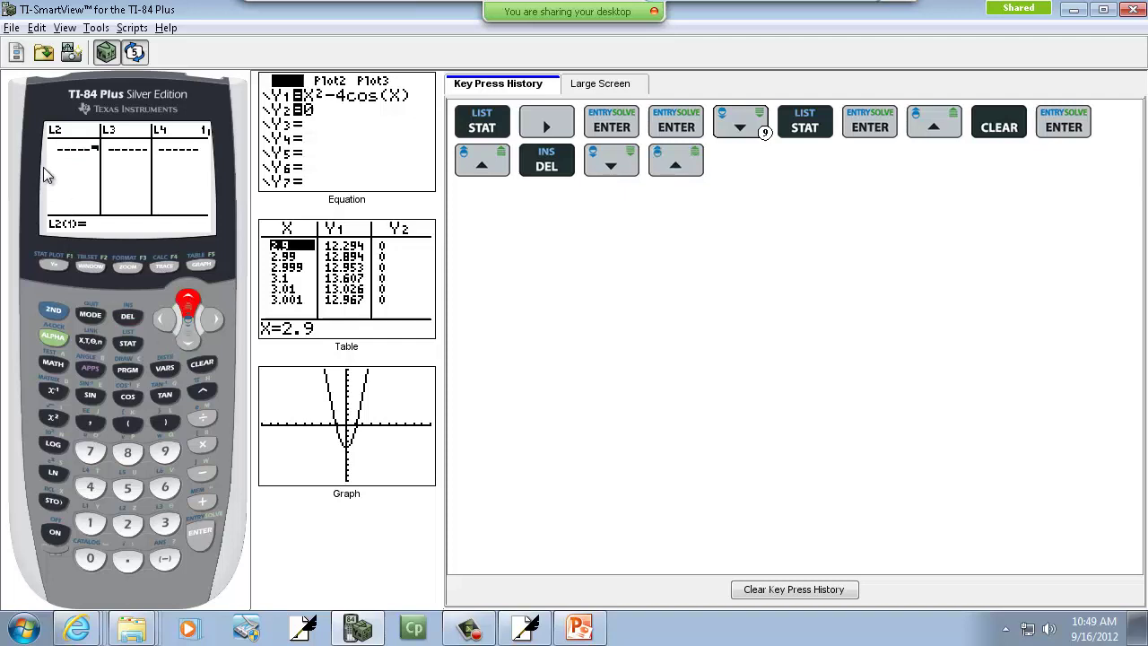
left_click(53, 311)
left_click(127, 316)
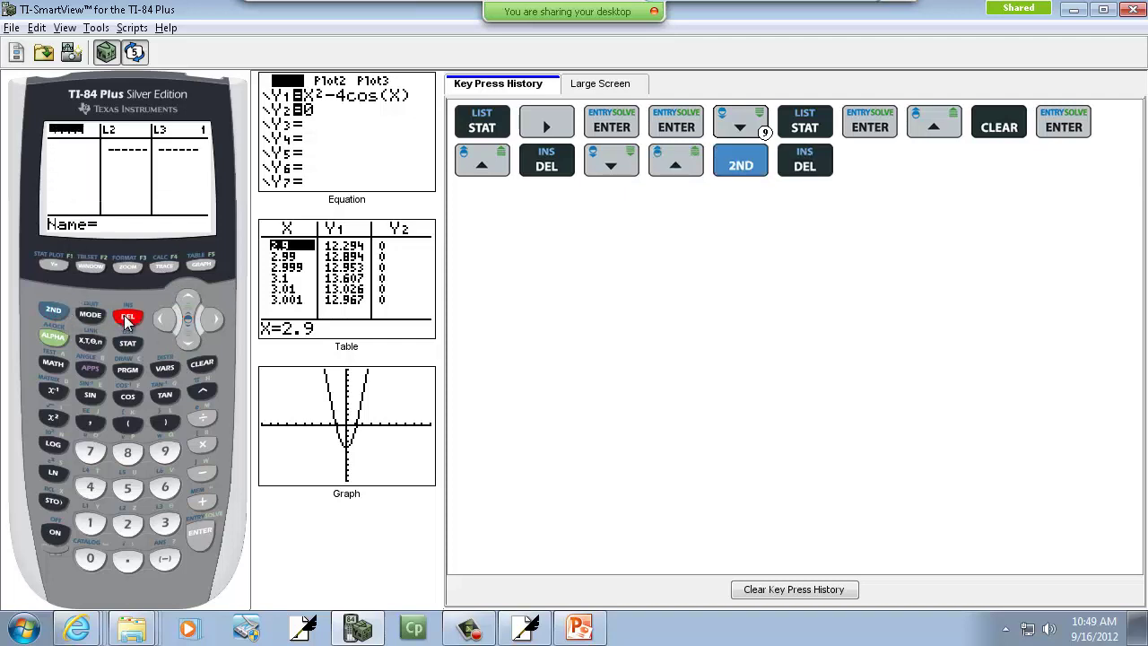
left_click(53, 310)
left_click(90, 523)
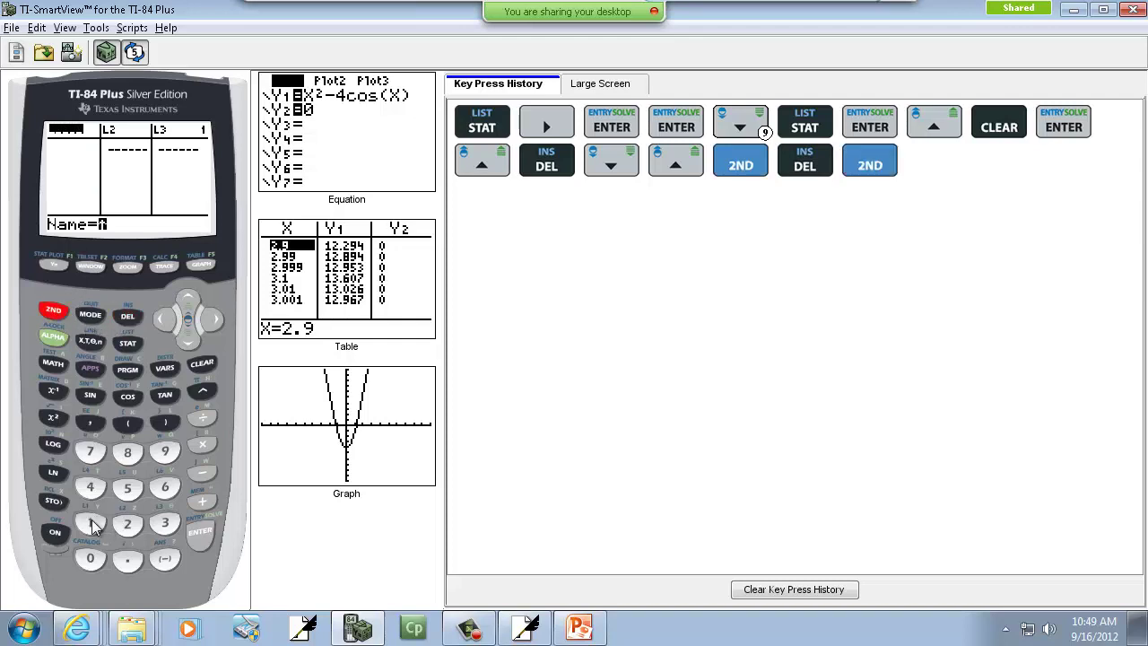
left_click(203, 535)
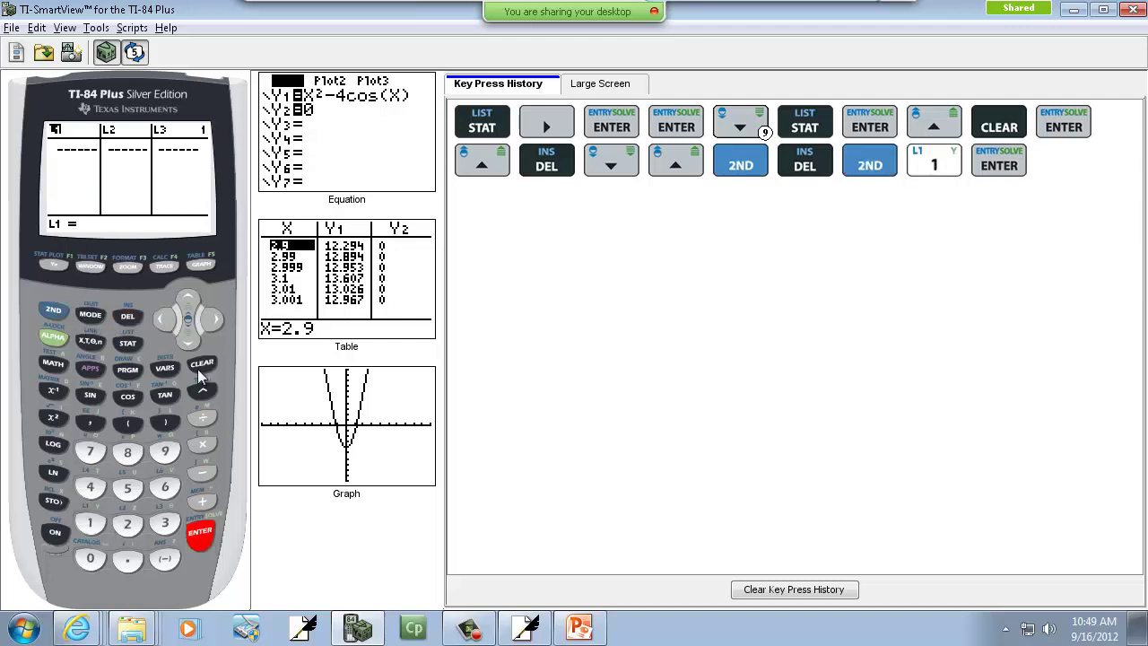
left_click(190, 340)
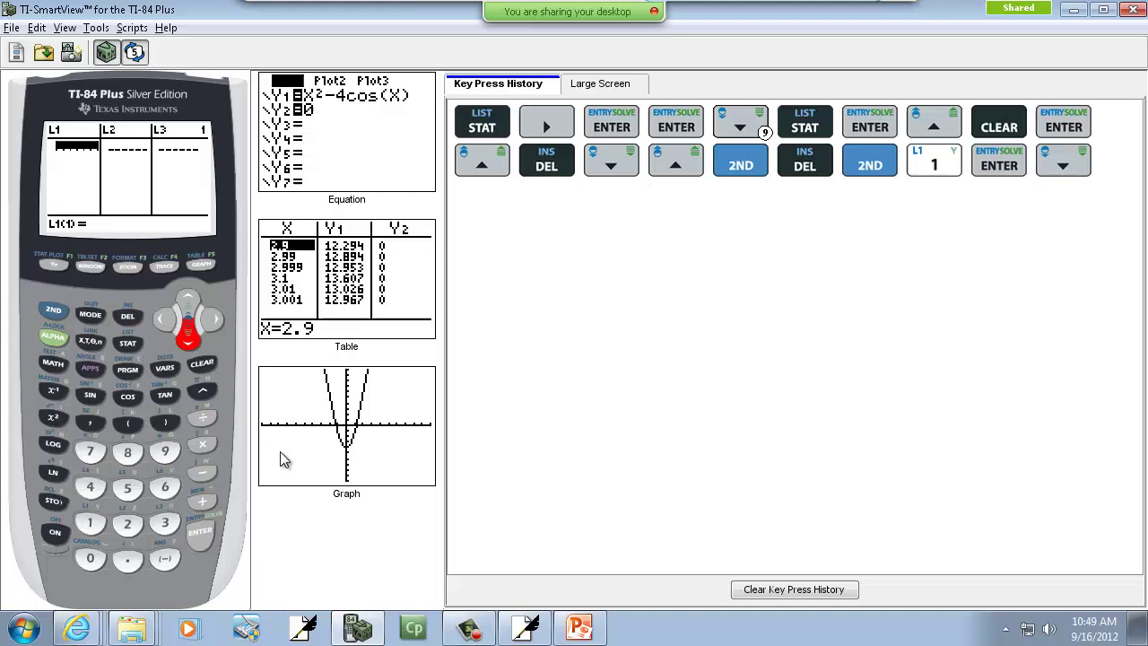
key("alt+Tab")
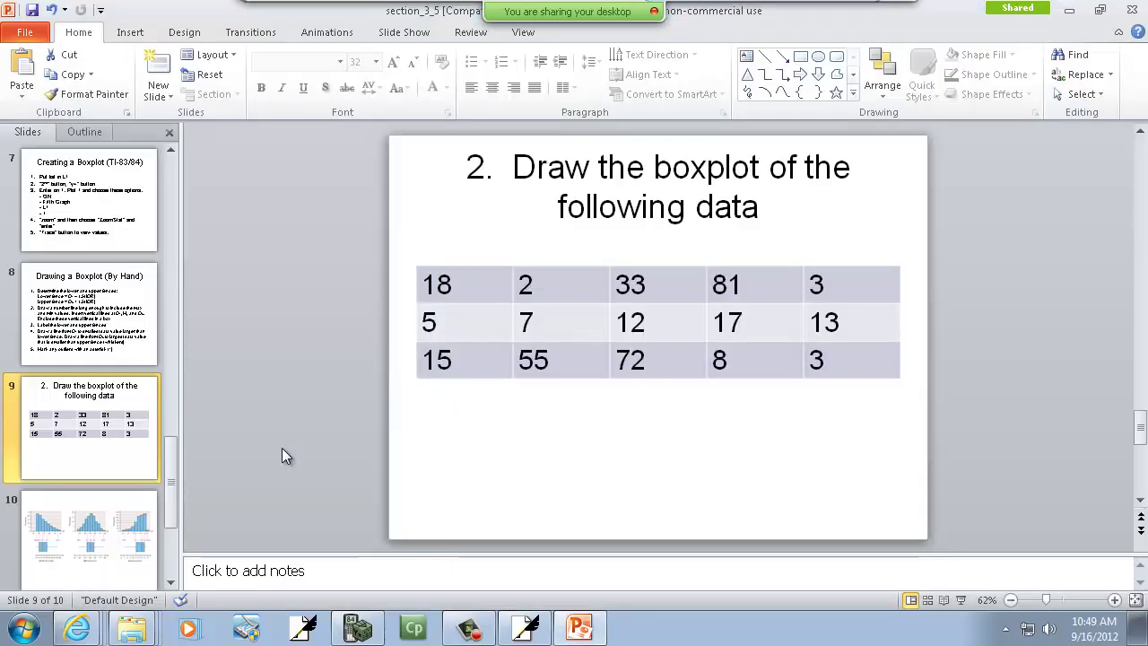
Enter 18, 2, 33 and 81 into L1, reading them from slide 9
key("alt+Tab")
type("18")
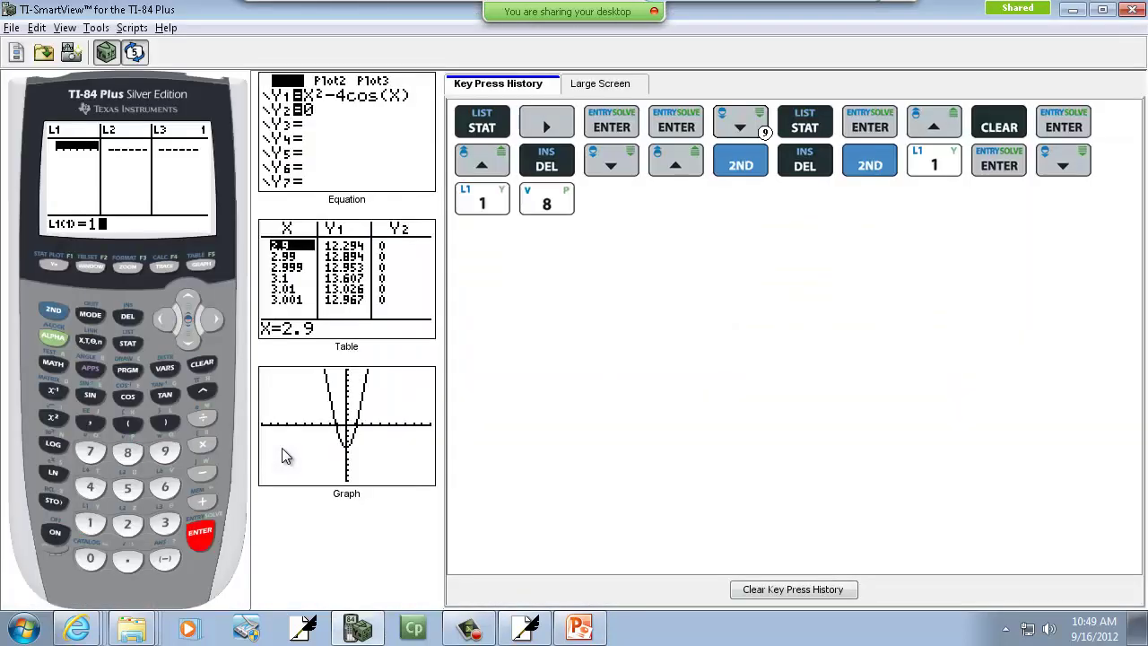
key("Return")
type("2")
key("Return")
key("alt+Tab")
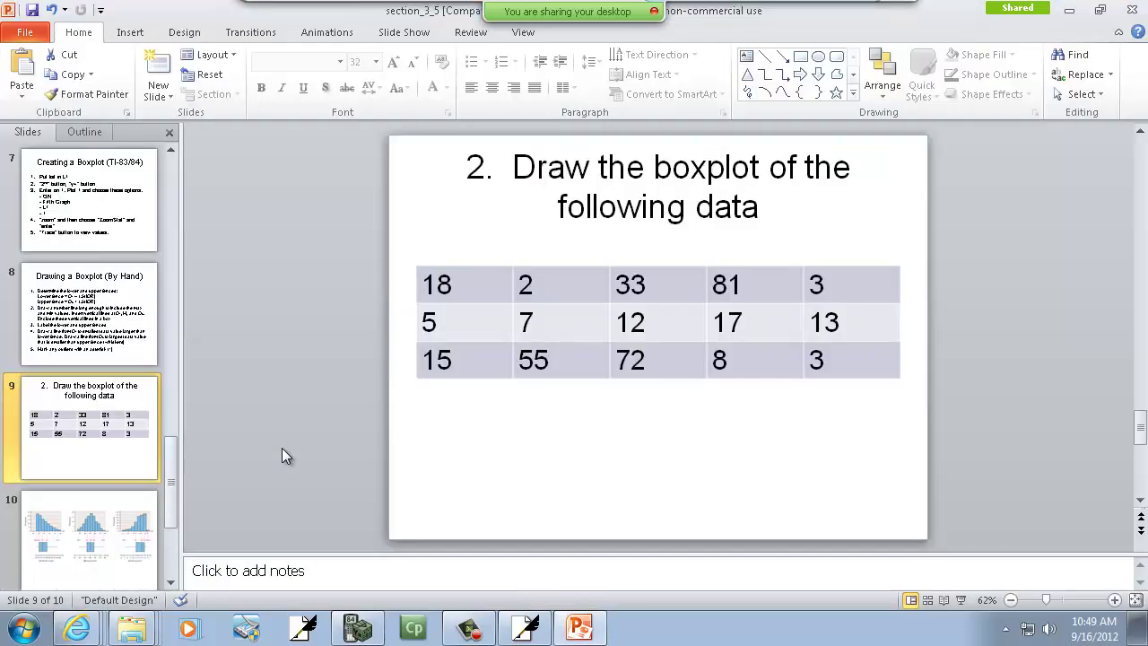
key("alt+Tab")
type("33")
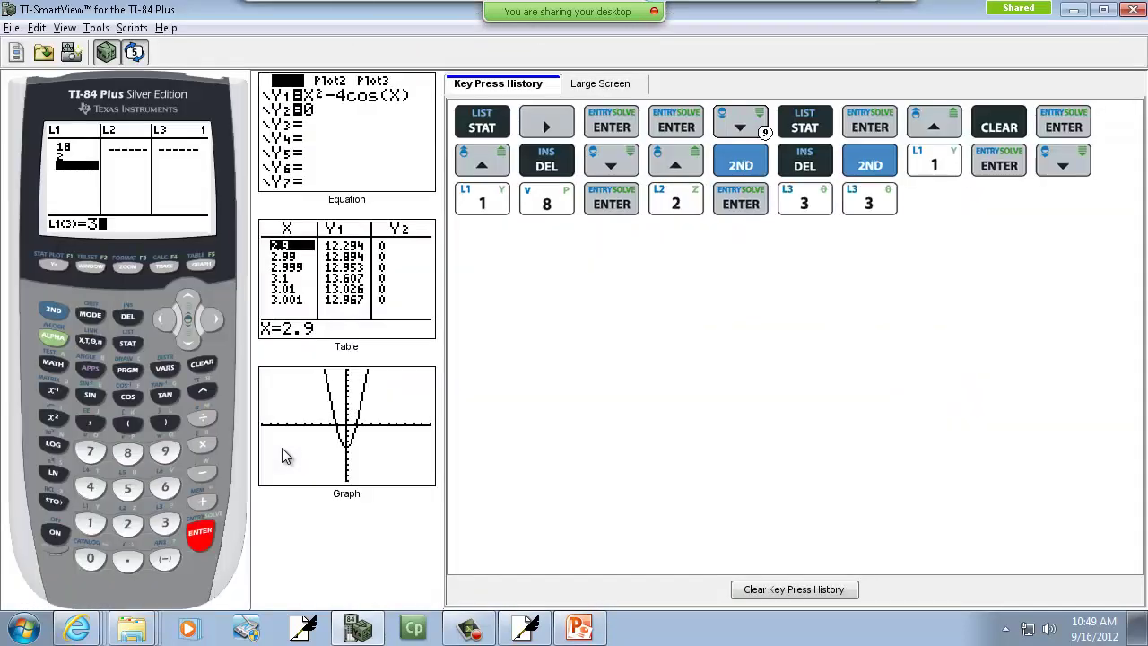
key("Return")
type("81")
key("Return")
Continue L1 with the values 3, 5, 7, 12 and 17
key("alt+Tab")
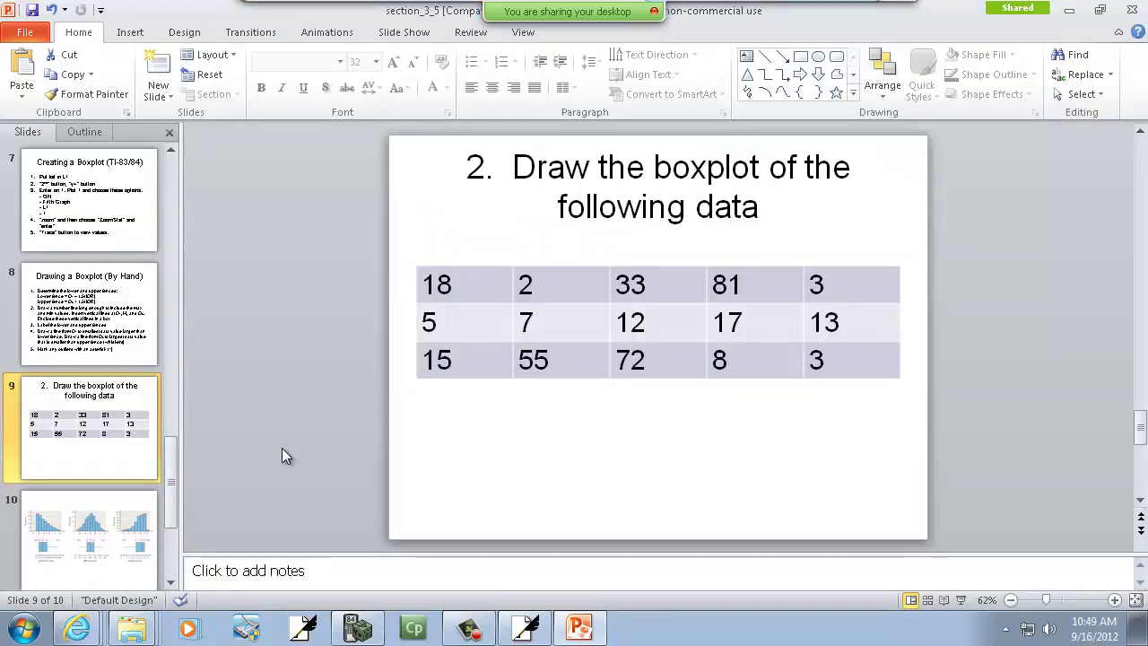
key("alt+Tab")
type("3")
key("Return")
type("5")
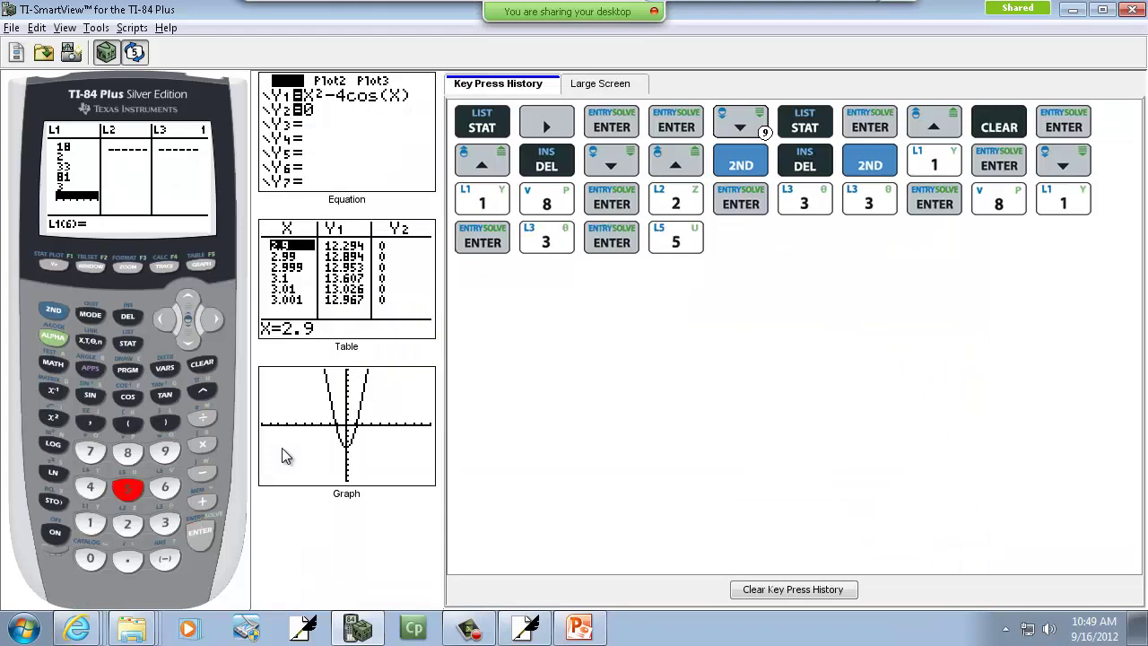
key("Return")
type("7")
key("Return")
key("alt+Tab")
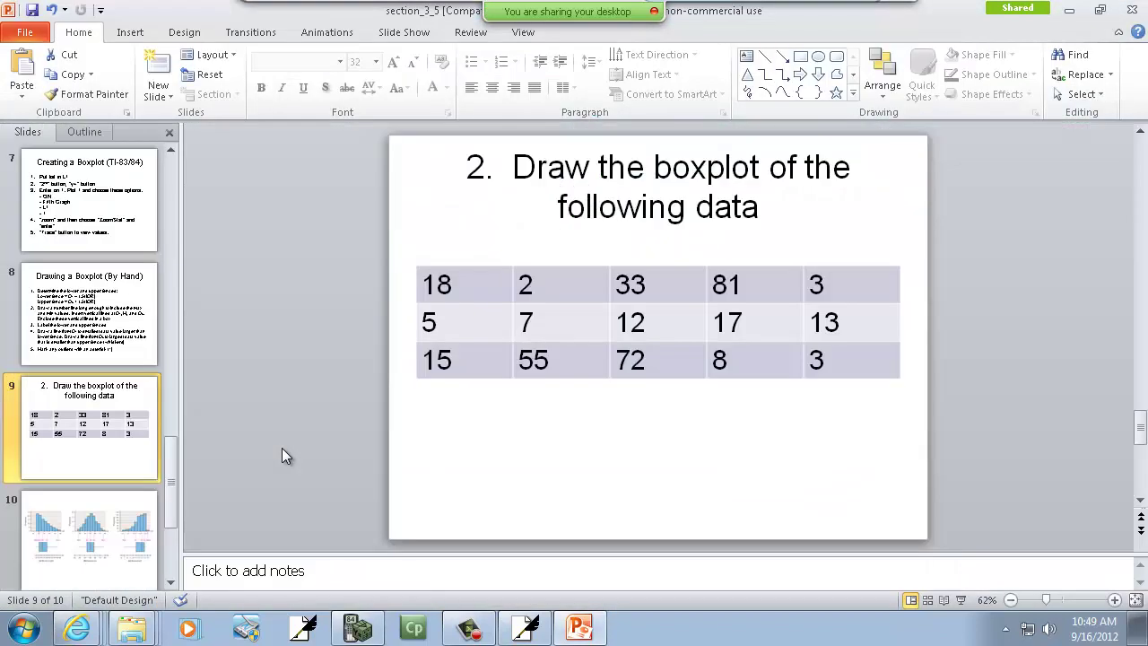
key("alt+Tab")
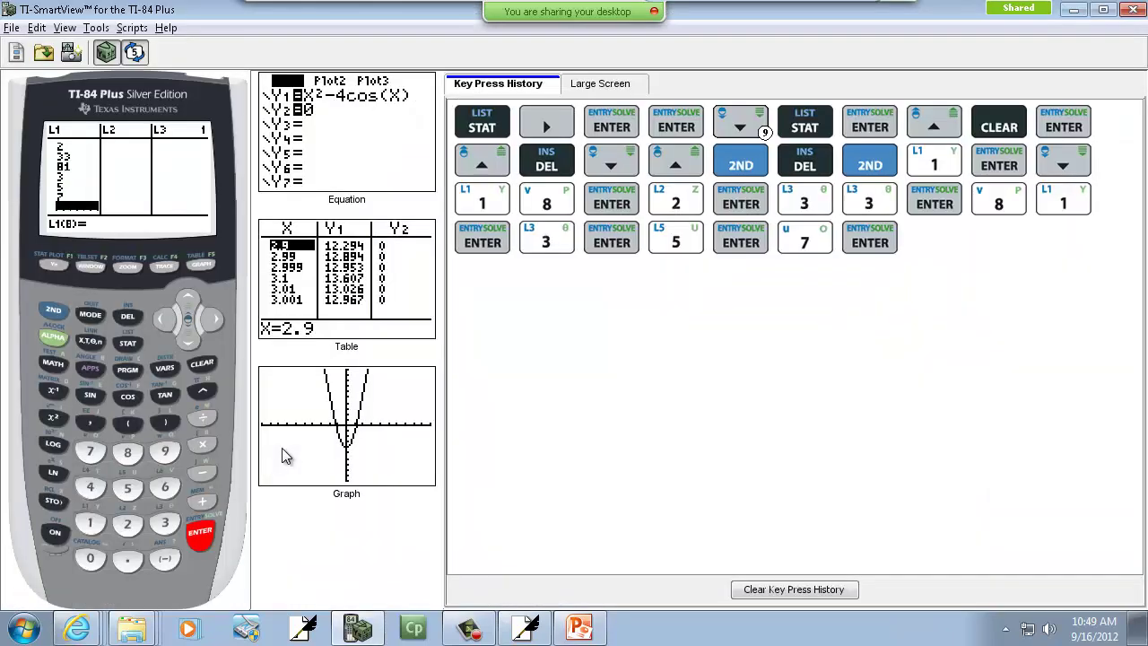
type("12")
key("Return")
type("17")
key("Return")
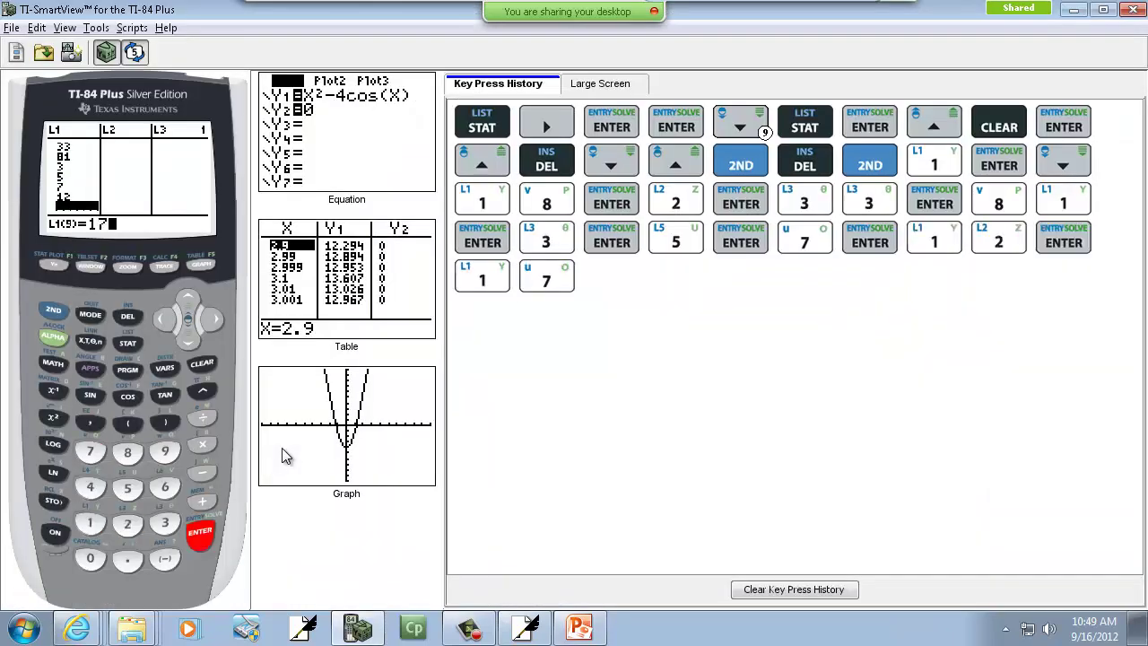
Finish L1 with the values 13, 15, 55, 72, 8 and 3
key("alt+Tab")
key("alt+Tab")
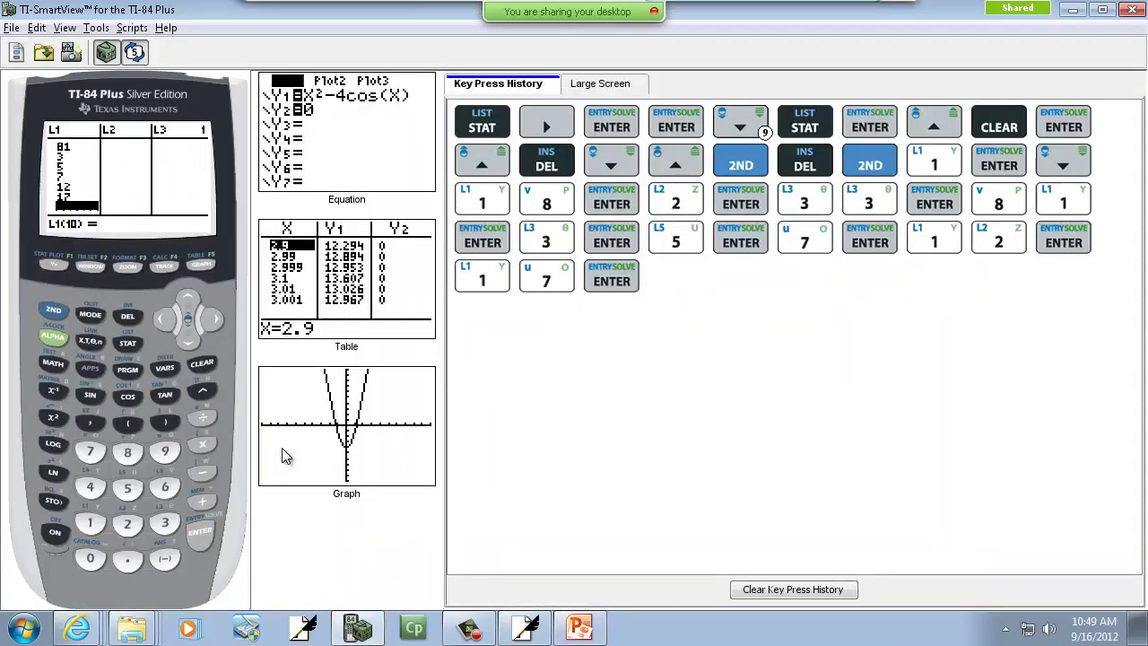
type("13")
key("Return")
key("alt+Tab")
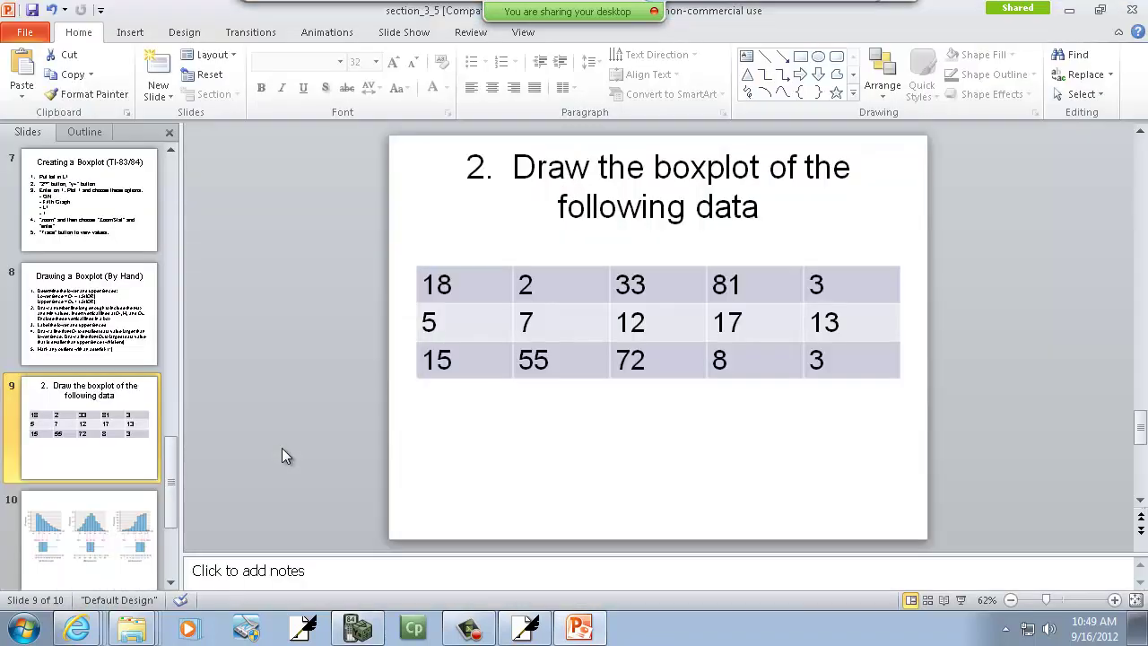
key("alt+Tab")
type("15")
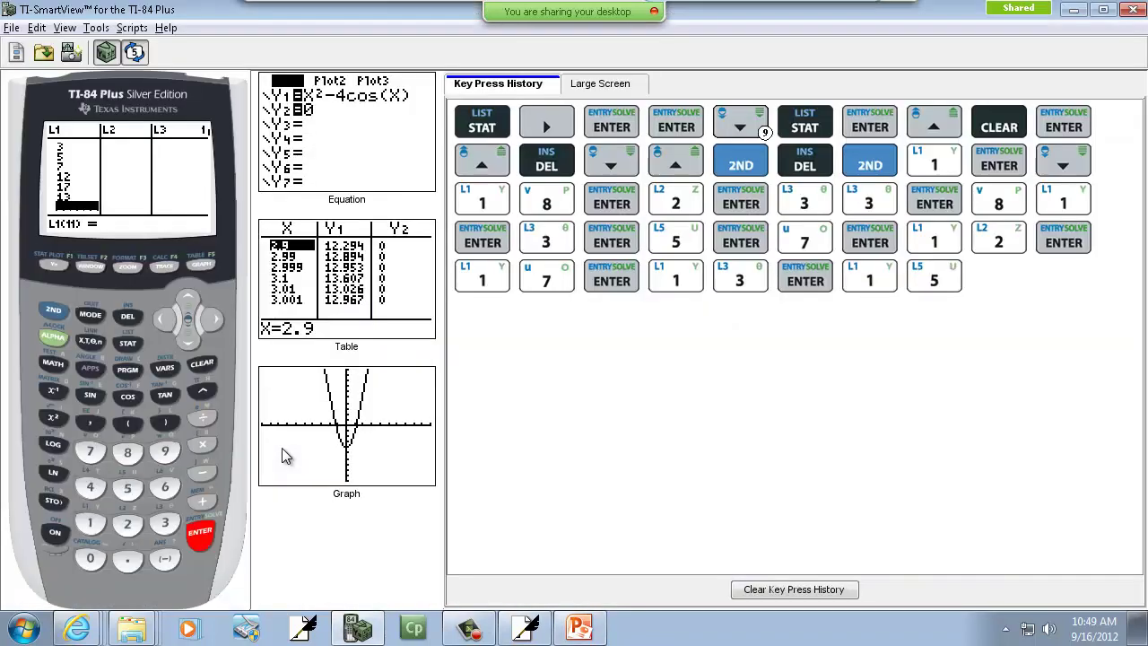
key("Return")
type("55")
key("Return")
key("alt+Tab")
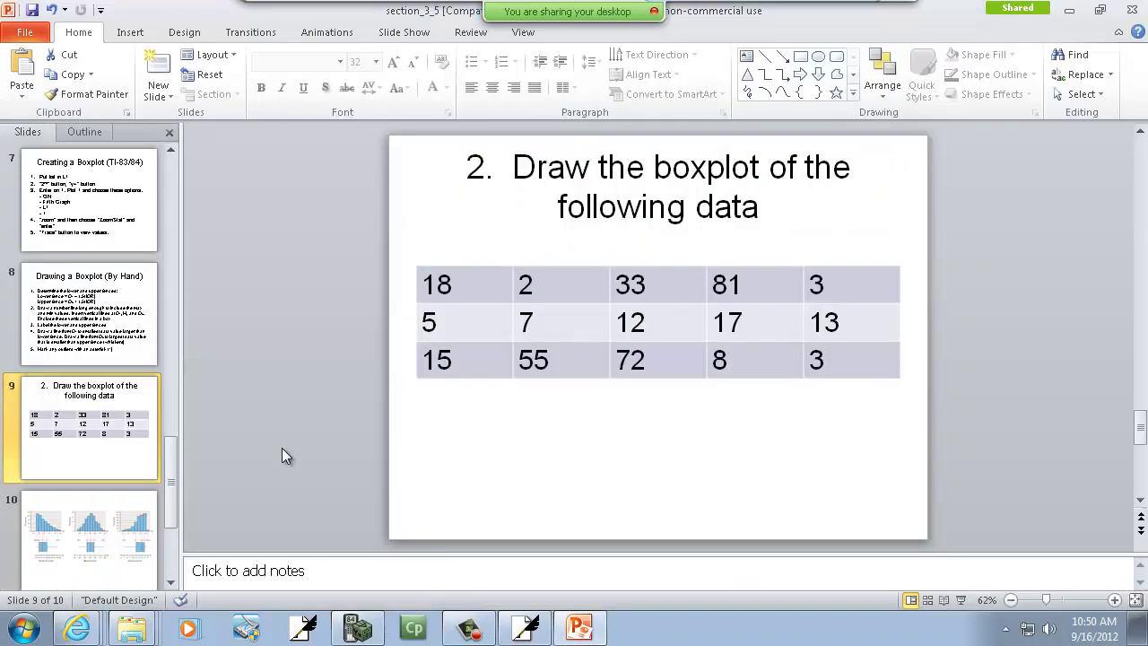
key("alt+Tab")
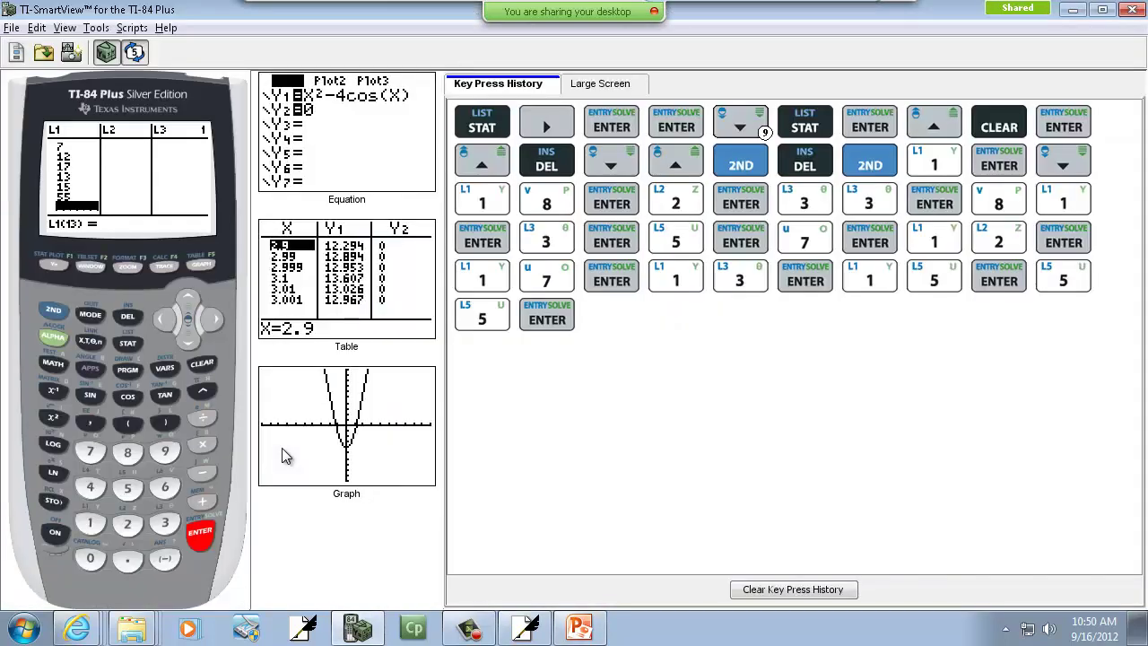
type("72")
key("Return")
key("alt+Tab")
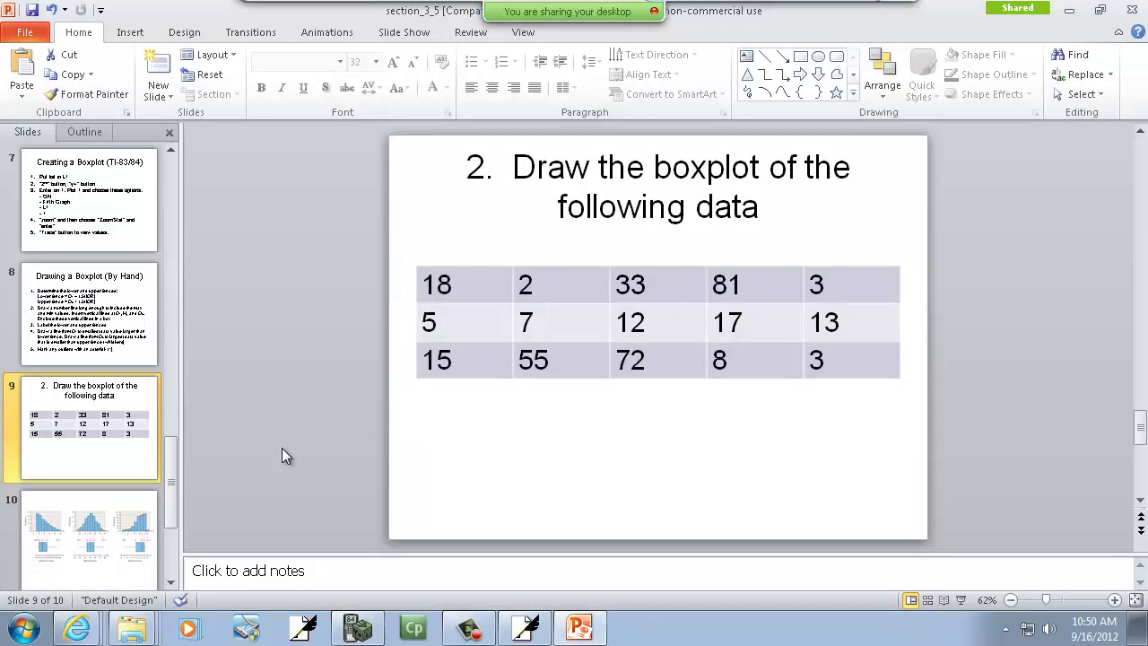
key("alt+Tab")
type("8")
key("Return")
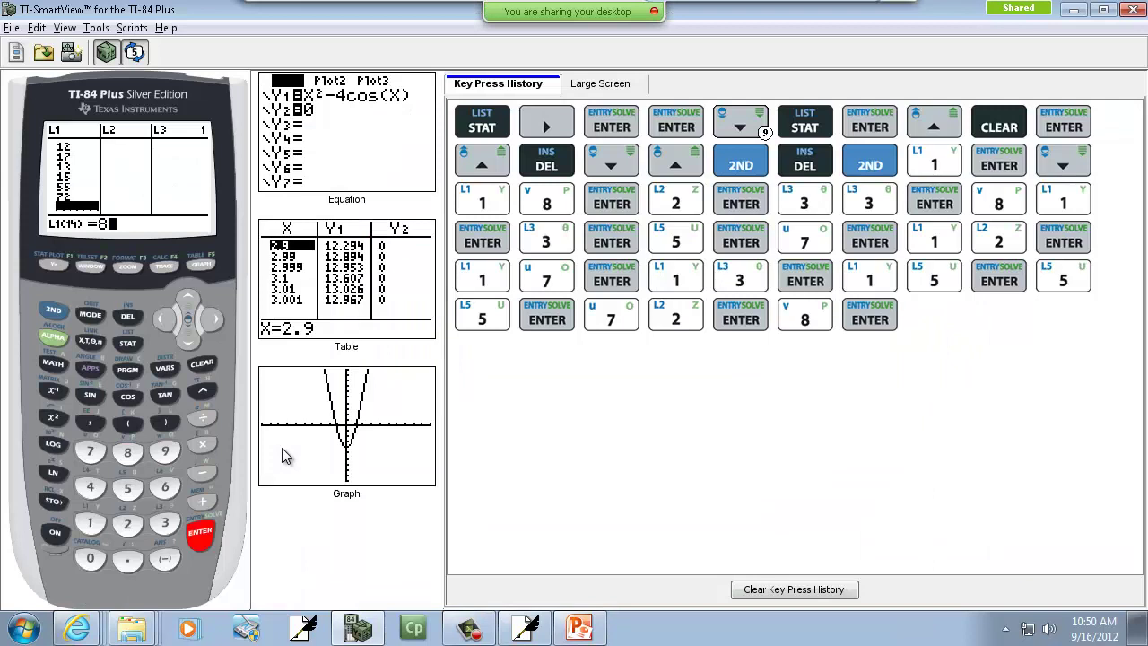
type("3")
key("Return")
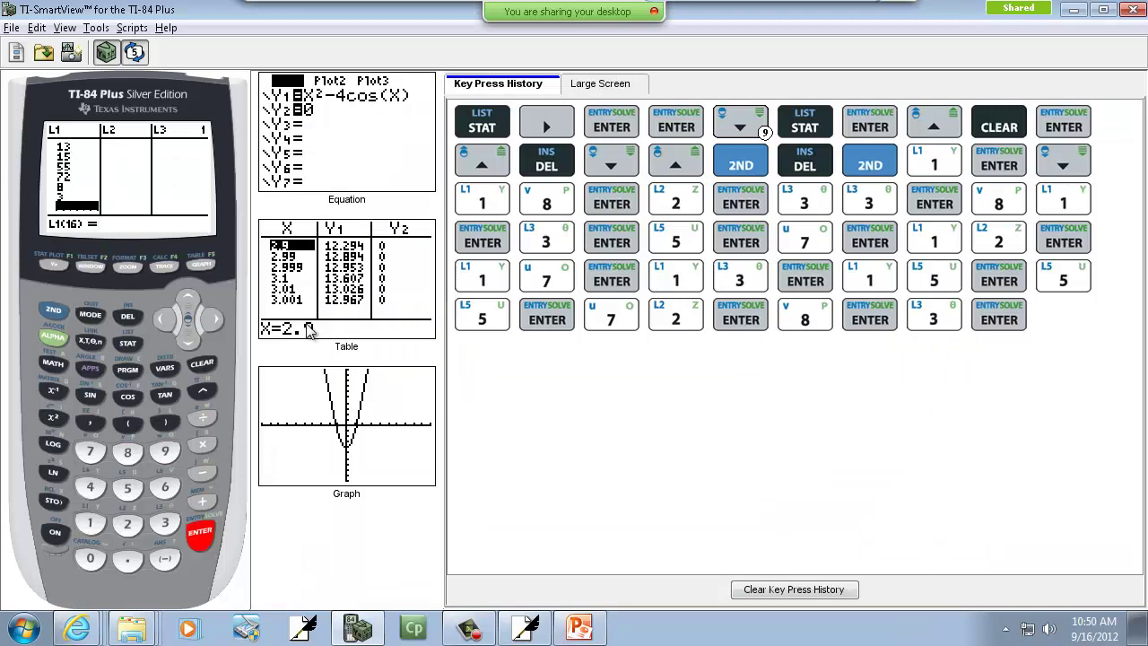
Step up through all 15 L1 entries to L1(1) = 18, checking each against slide 9
left_click(187, 301)
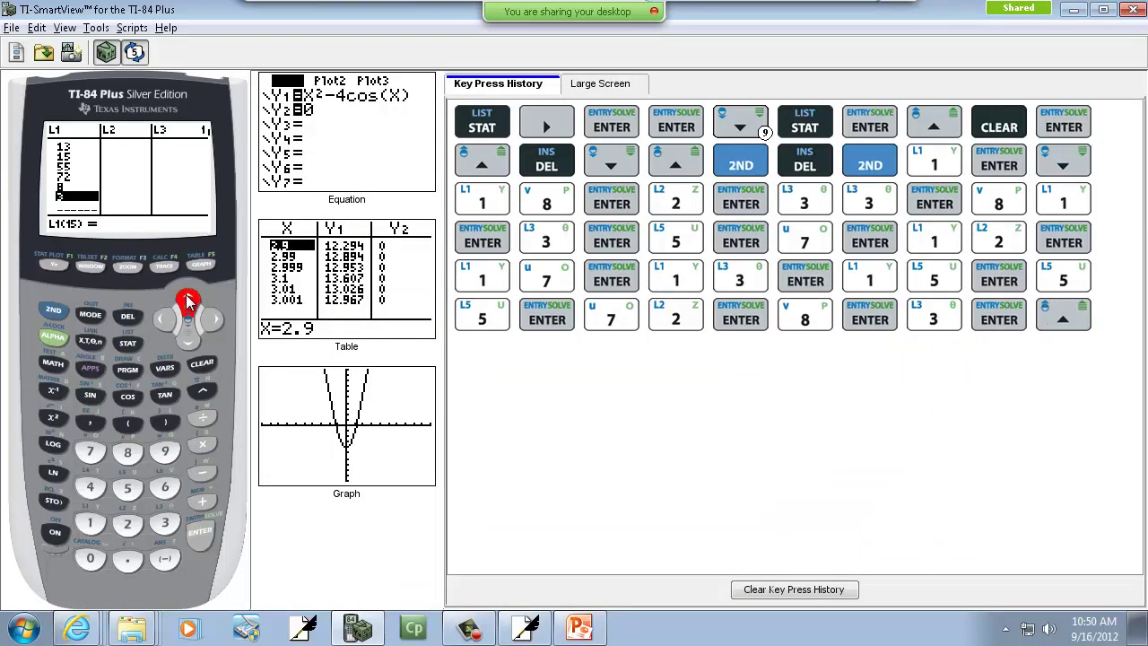
left_click(186, 300)
left_click(186, 300)
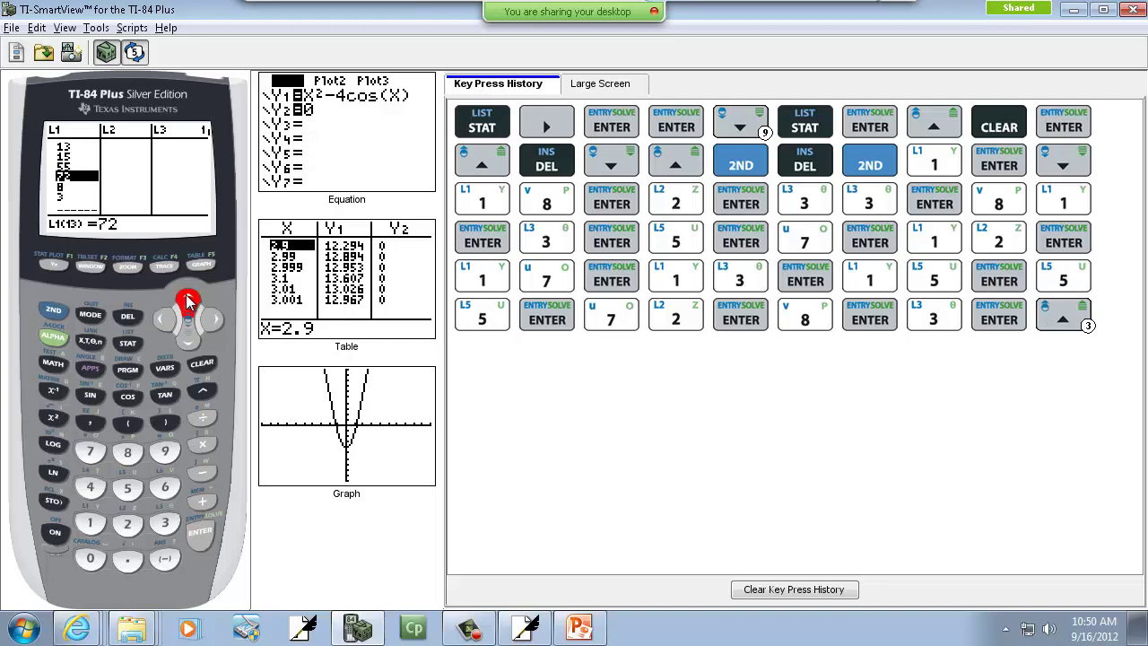
key("alt+Tab")
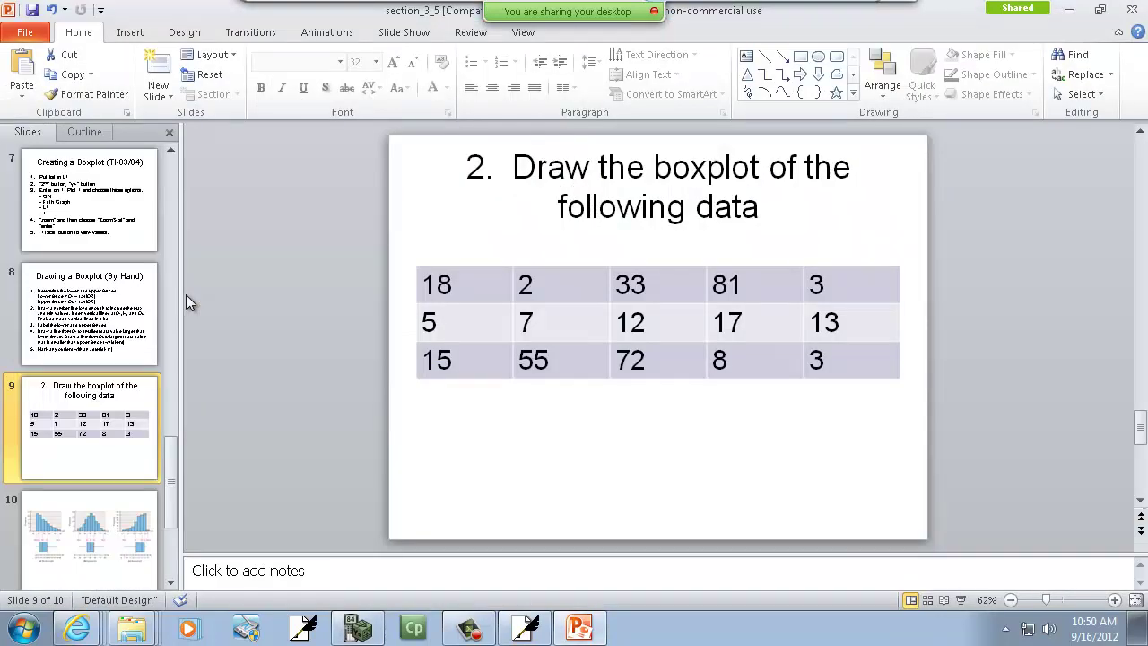
key("alt+Tab")
left_click(186, 300)
left_click(186, 300)
left_click(187, 301)
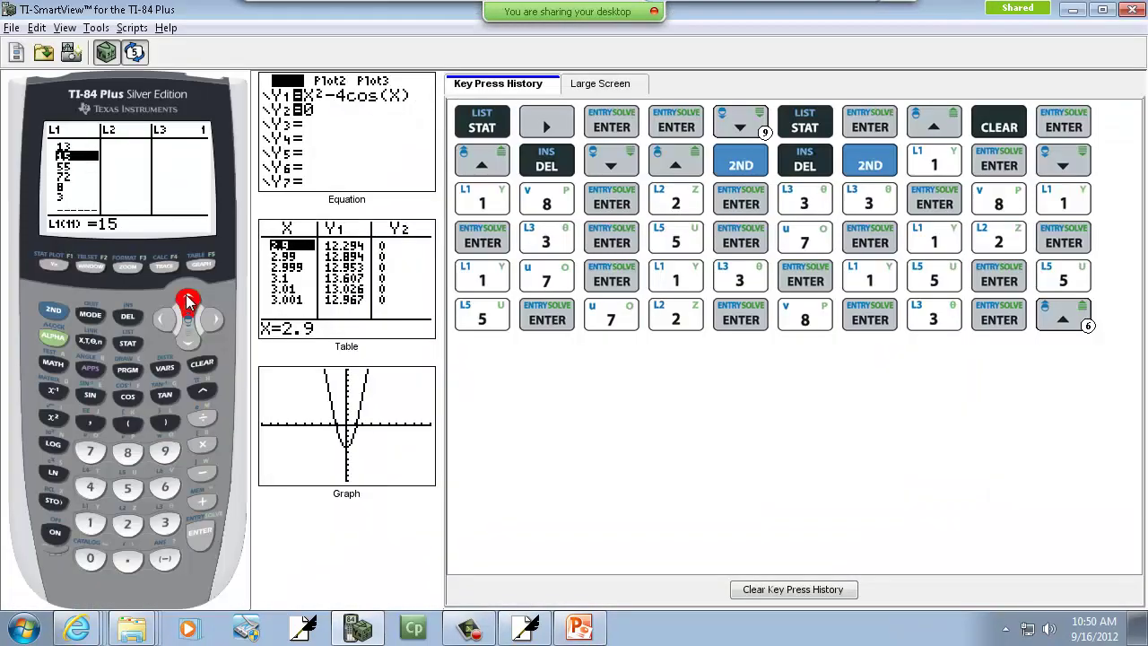
key("alt+Tab")
key("alt+Tab")
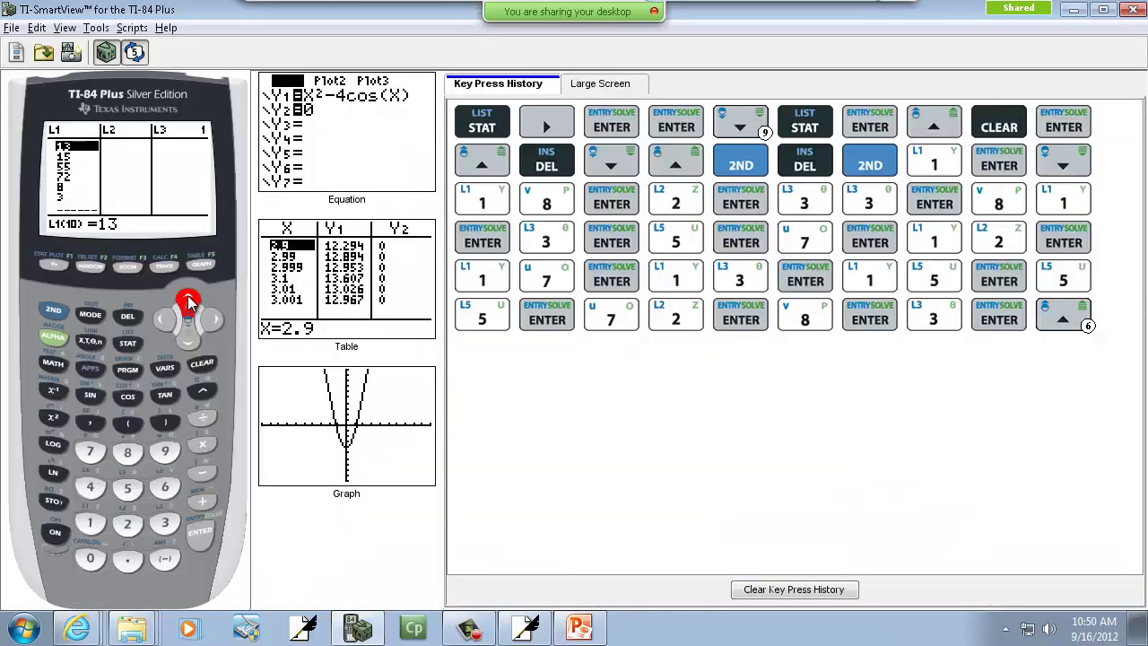
left_click(187, 301)
left_click(187, 302)
left_click(187, 302)
key("alt+Tab")
key("alt+Tab")
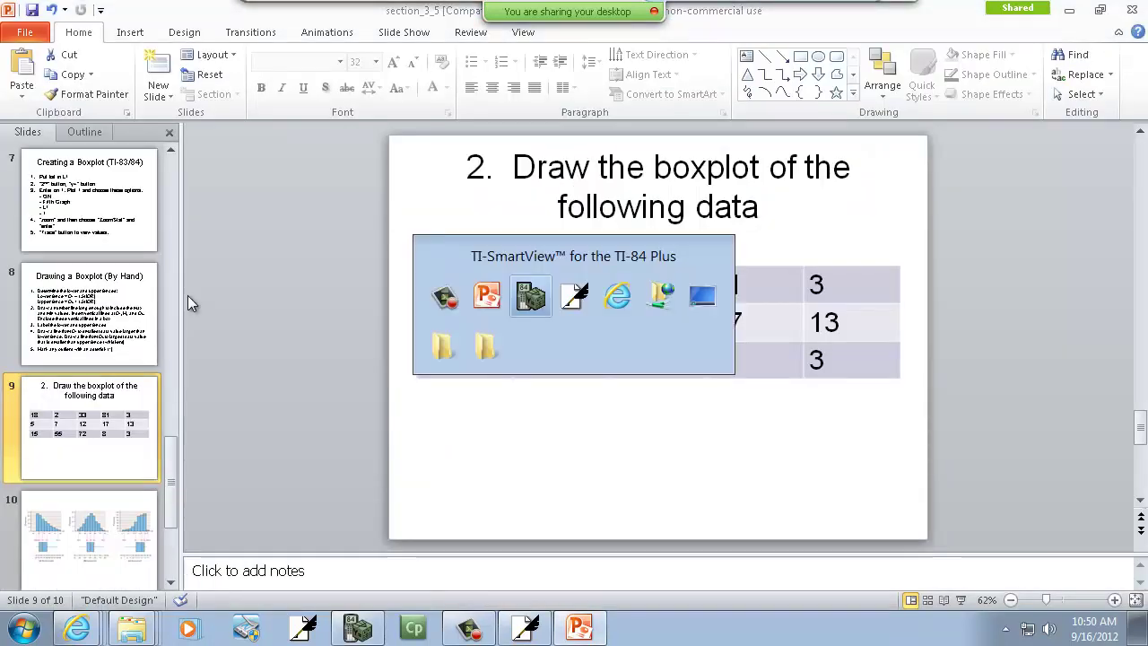
left_click(187, 302)
left_click(187, 302)
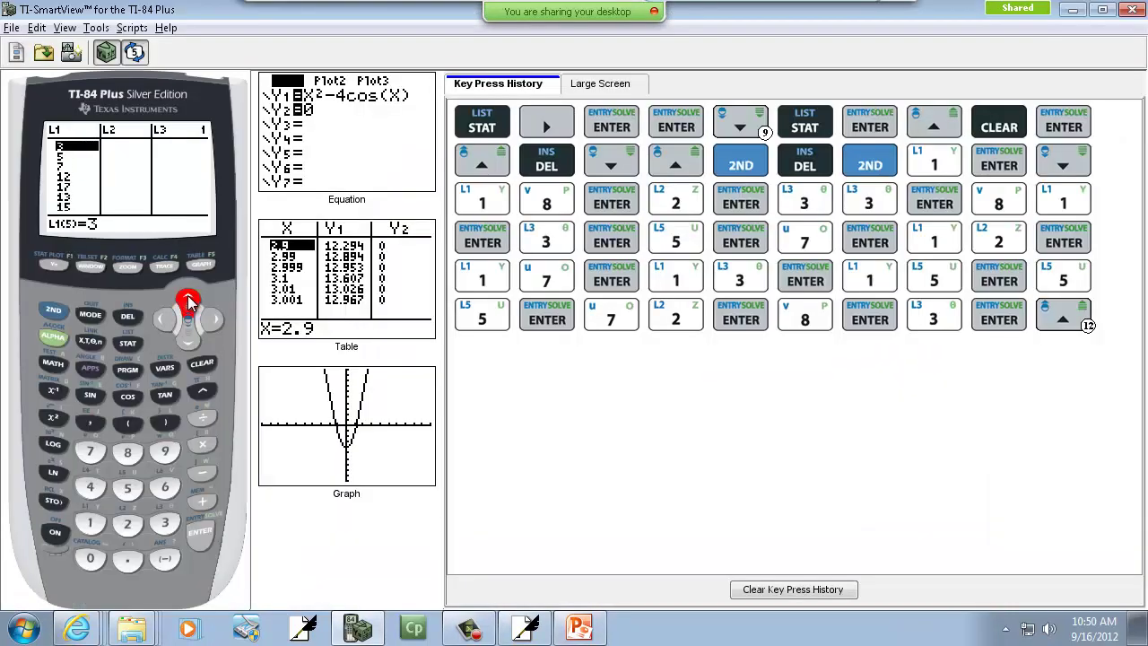
left_click(187, 302)
key("alt+Tab")
key("alt+Tab")
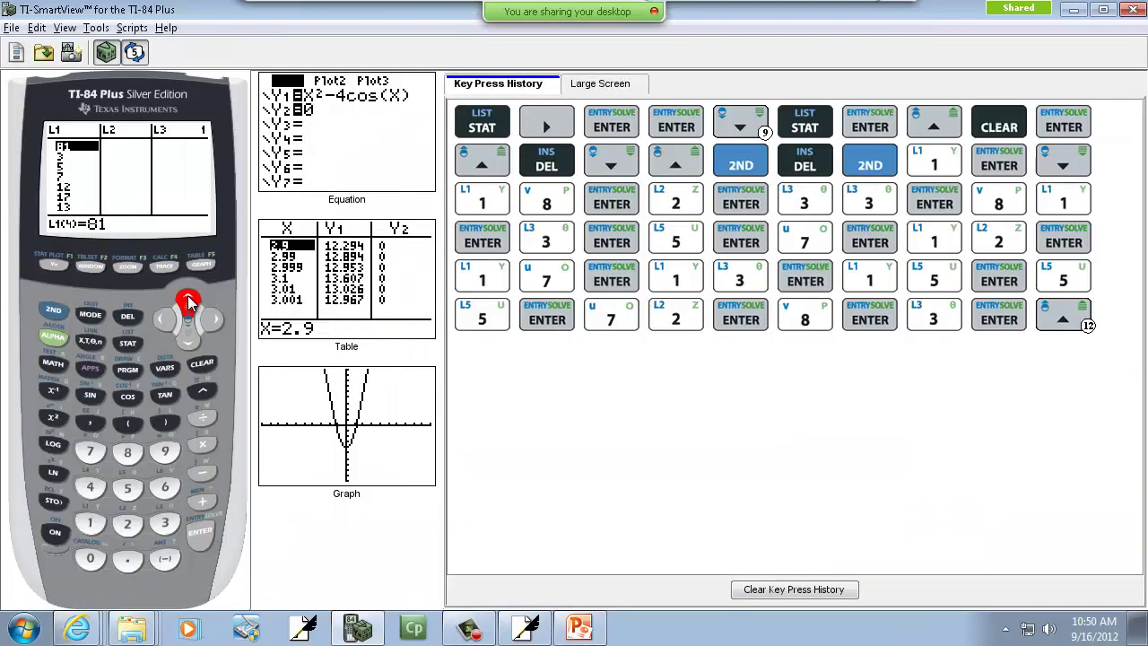
left_click(187, 302)
key("alt+Tab")
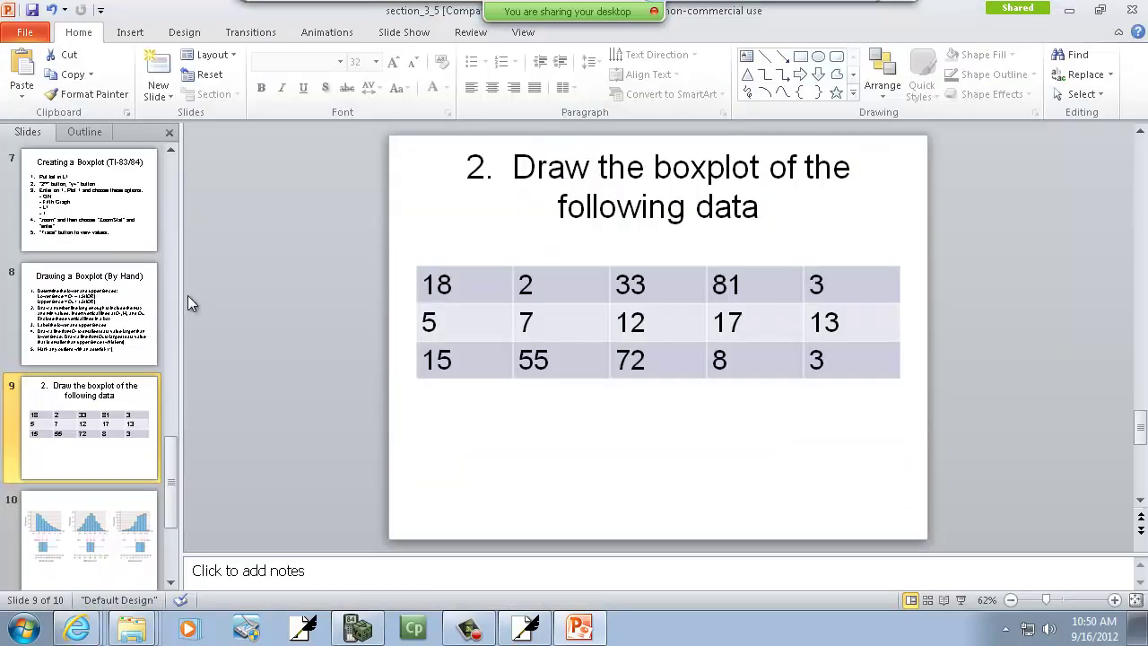
key("alt+Tab")
left_click(188, 301)
left_click(188, 300)
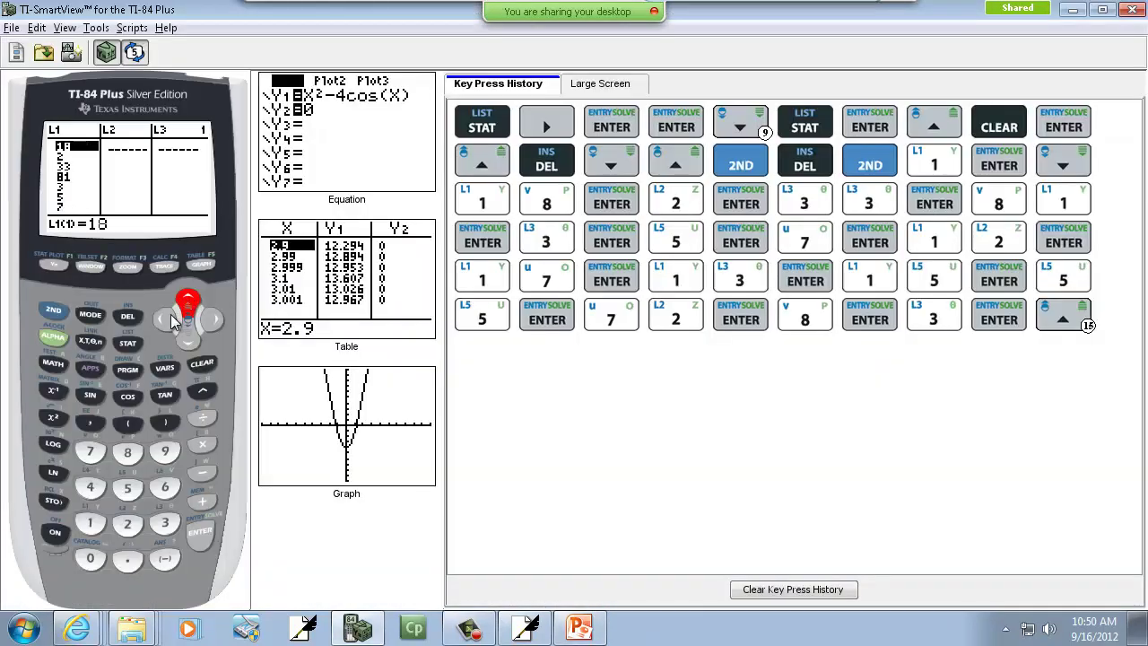
Quit to a cleared home screen and return to slide 9 in PowerPoint
left_click(54, 310)
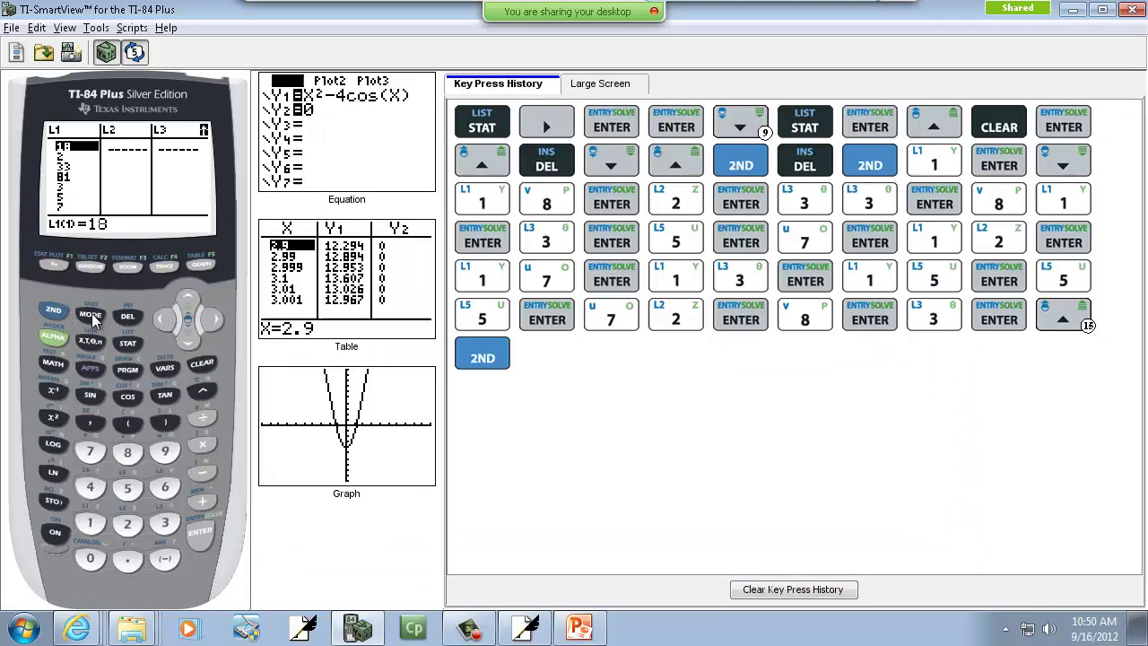
left_click(90, 317)
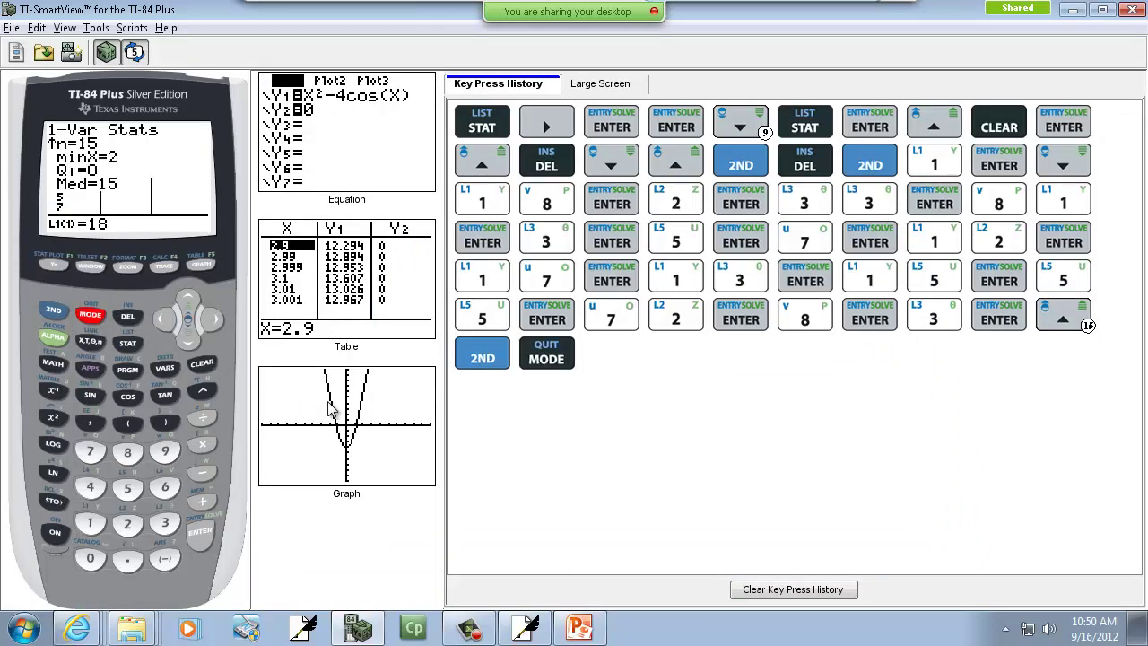
left_click(202, 364)
key("alt+Tab")
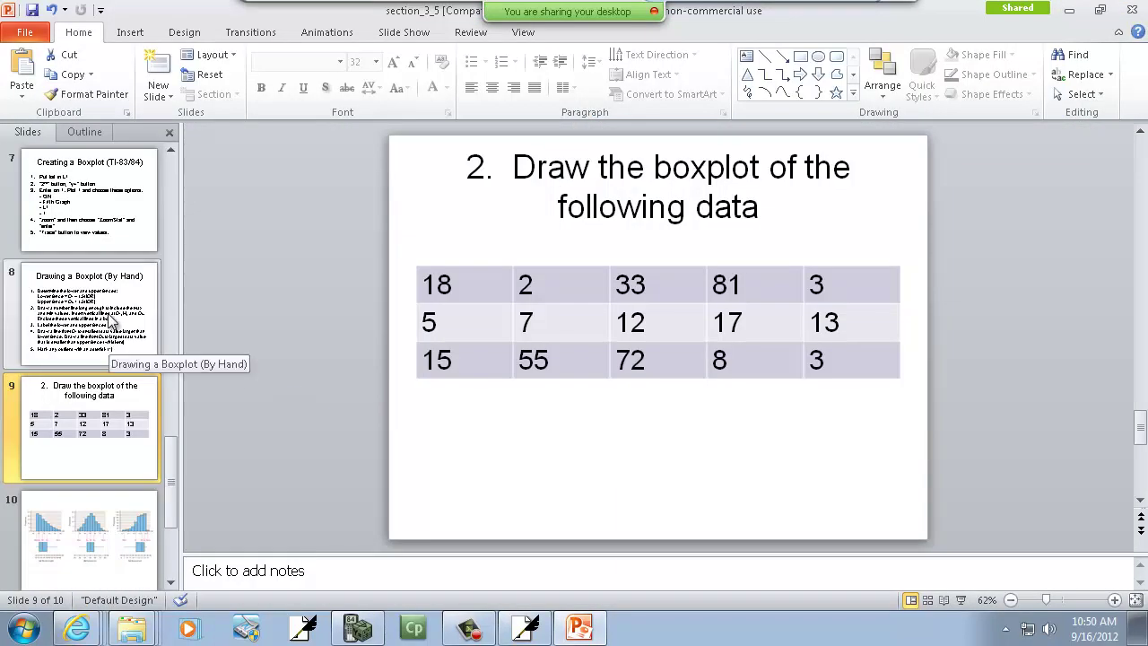
Show slide 7's TI-83/84 boxplot steps, then switch back to the calculator emulator
left_click(101, 193)
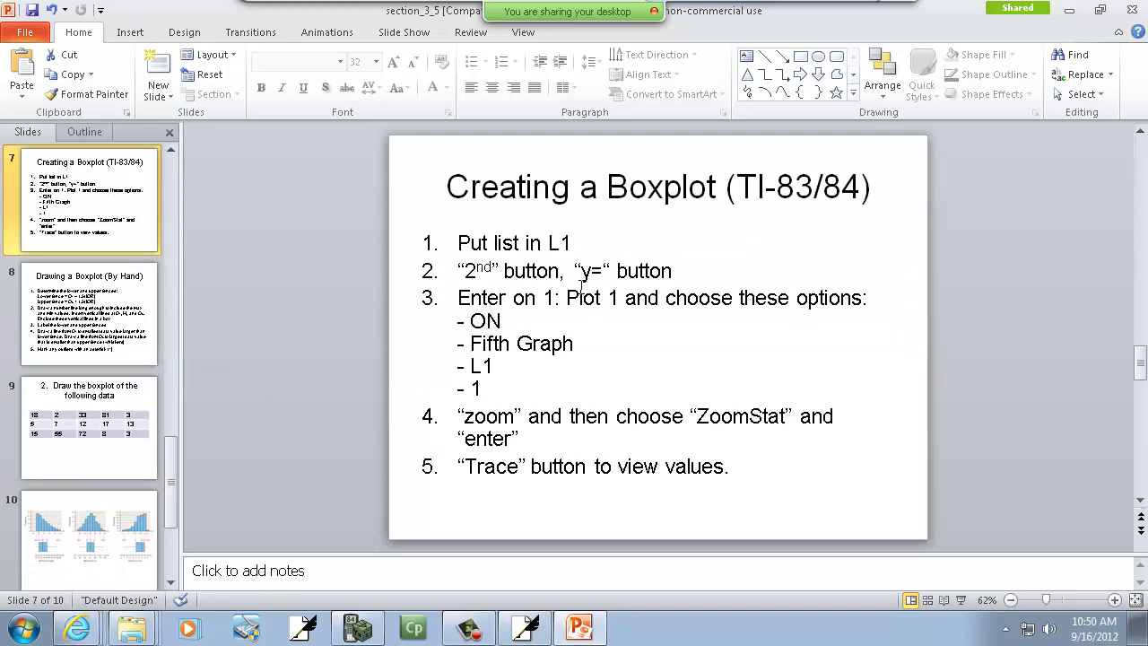
key("alt+Tab")
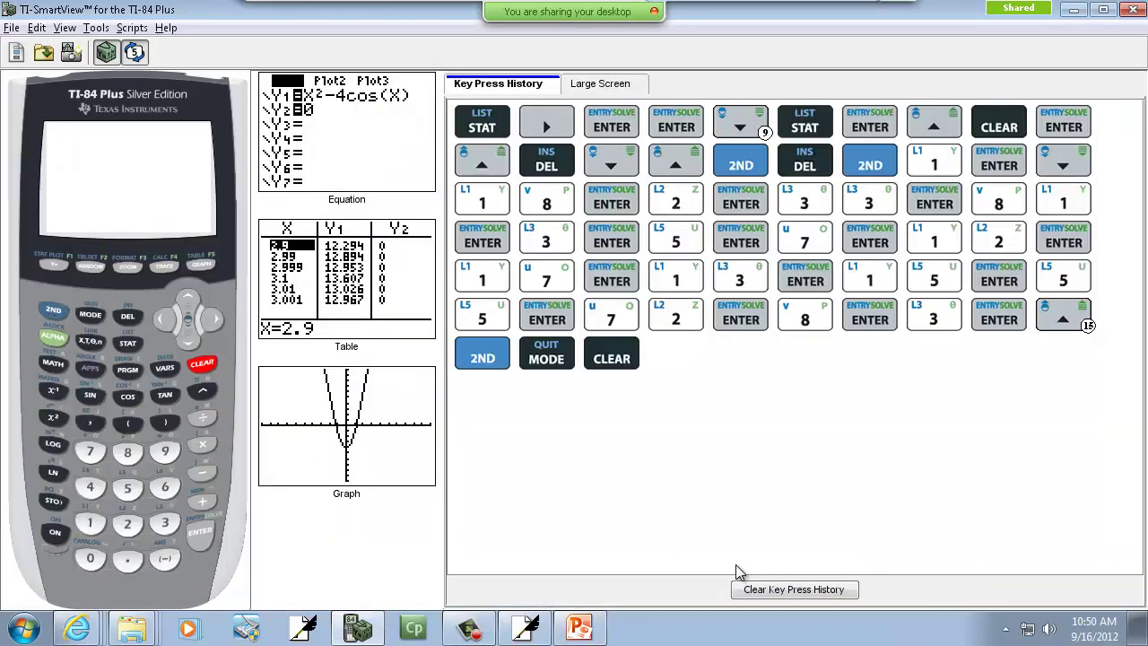
Turn Plot1 on from the STAT PLOT menu, checking the slide's boxplot steps
left_click(774, 589)
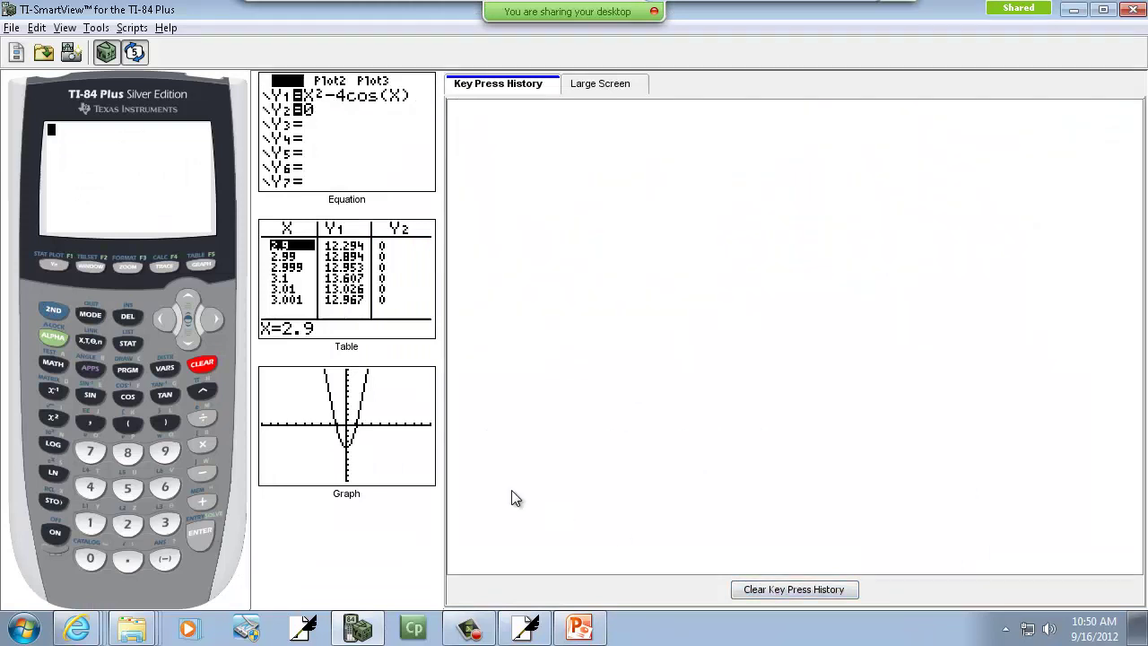
left_click(53, 311)
left_click(53, 266)
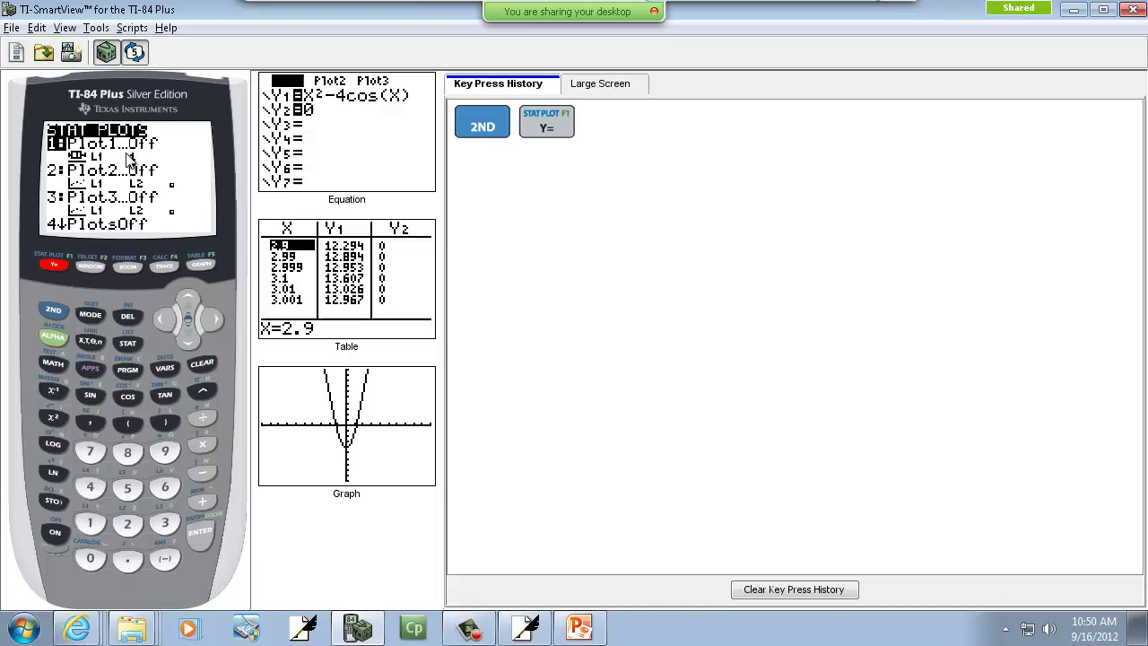
key("alt+Tab")
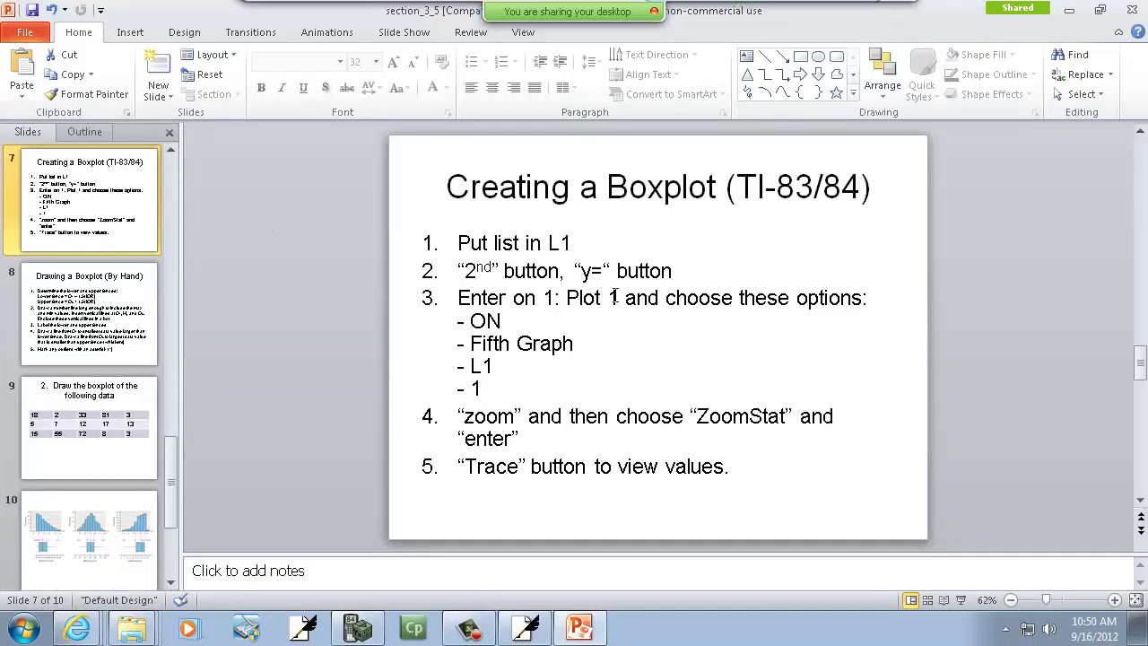
key("alt+Tab")
left_click(198, 533)
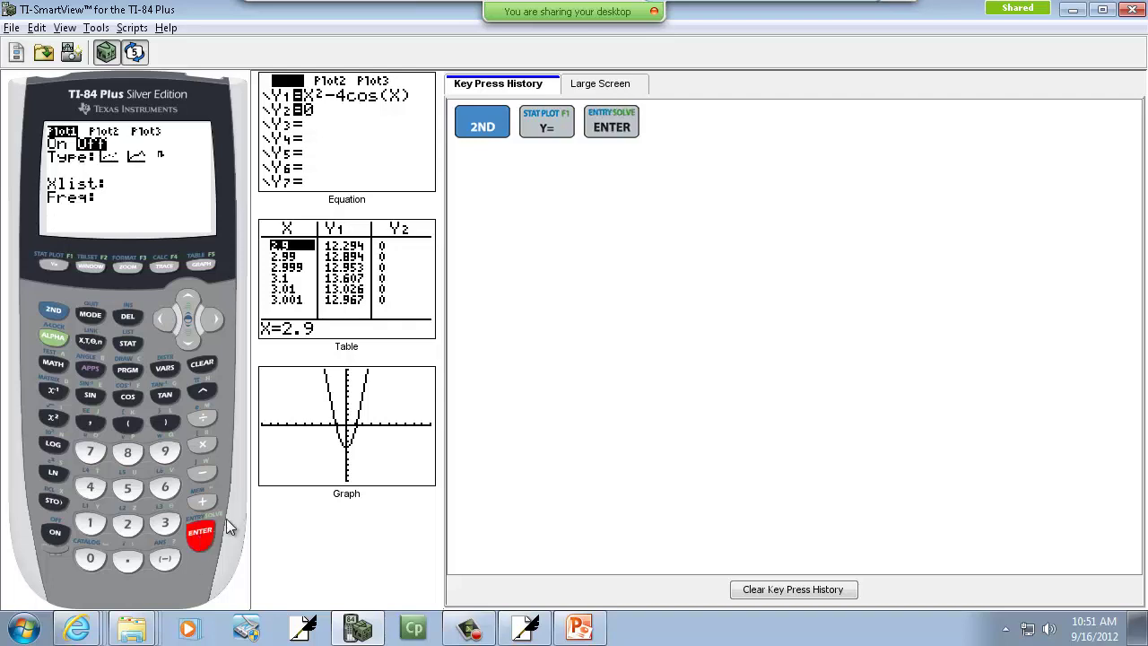
left_click(186, 338)
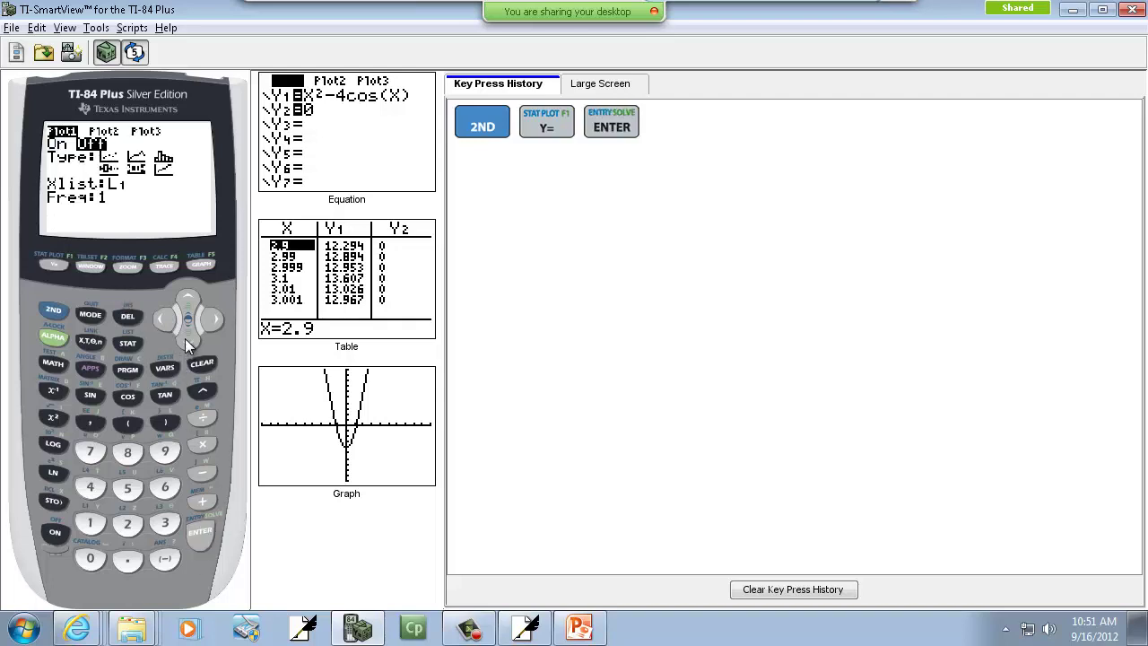
left_click(198, 539)
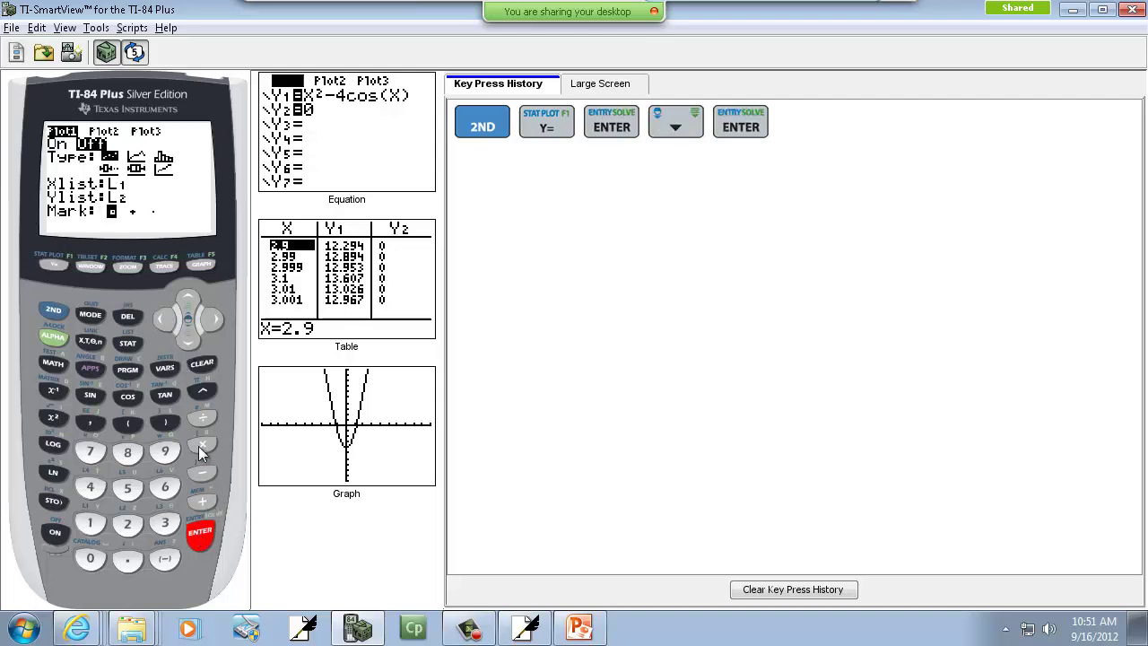
left_click(186, 306)
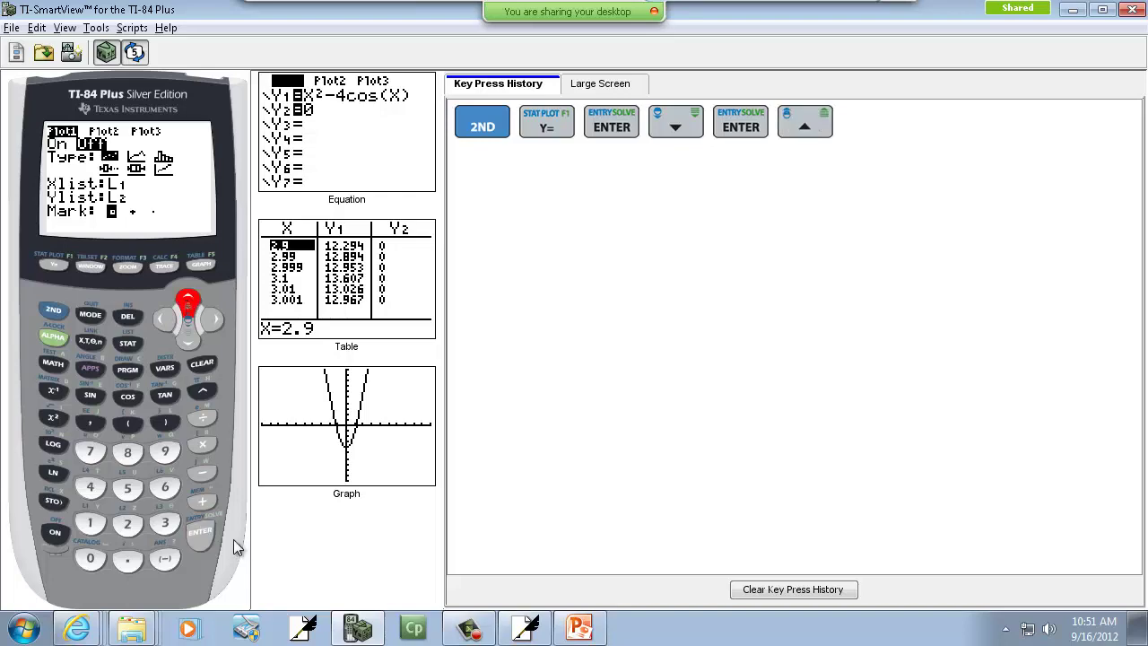
left_click(192, 533)
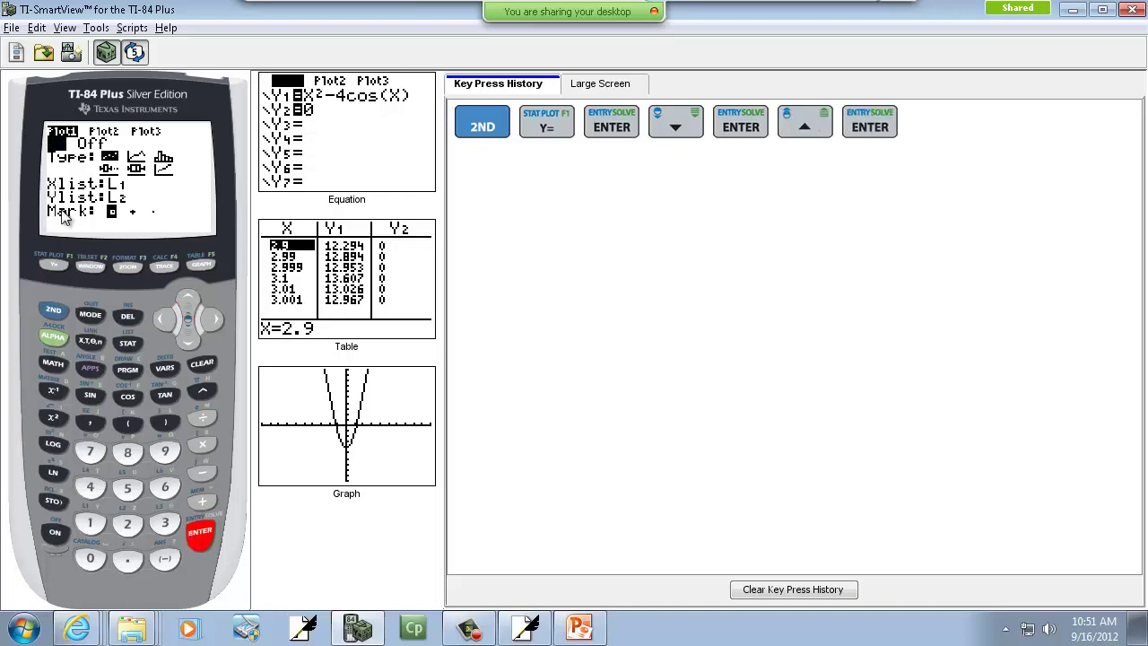
Select the boxplot type for Plot1, with Xlist L1 and Freq 1
key("alt+Tab")
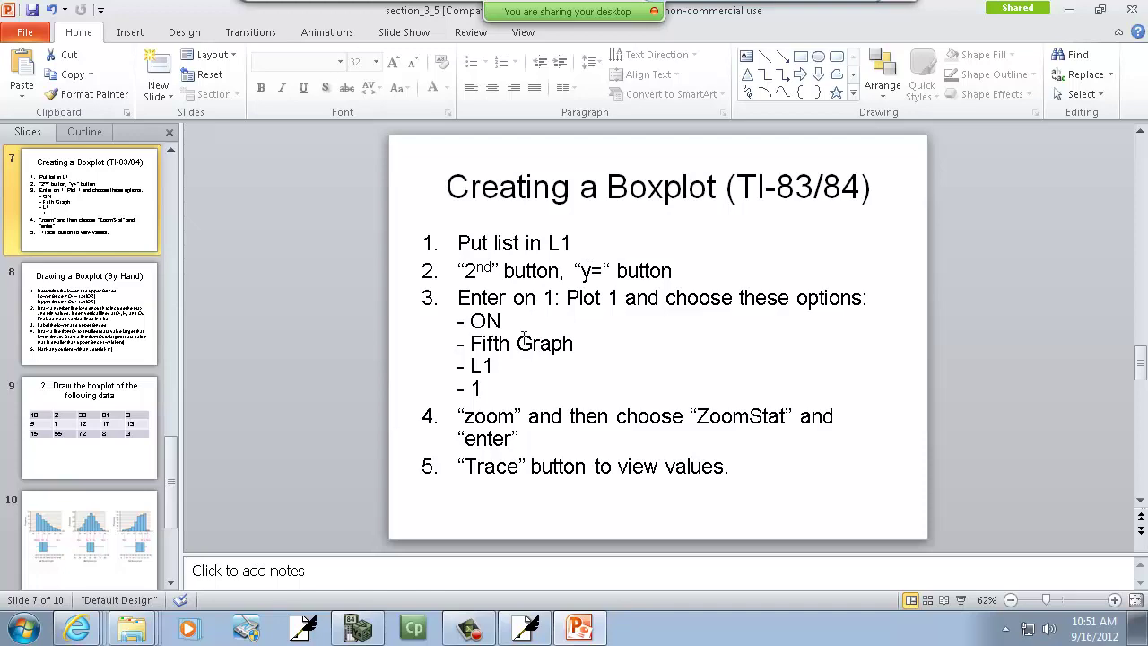
key("alt+Tab")
left_click(191, 342)
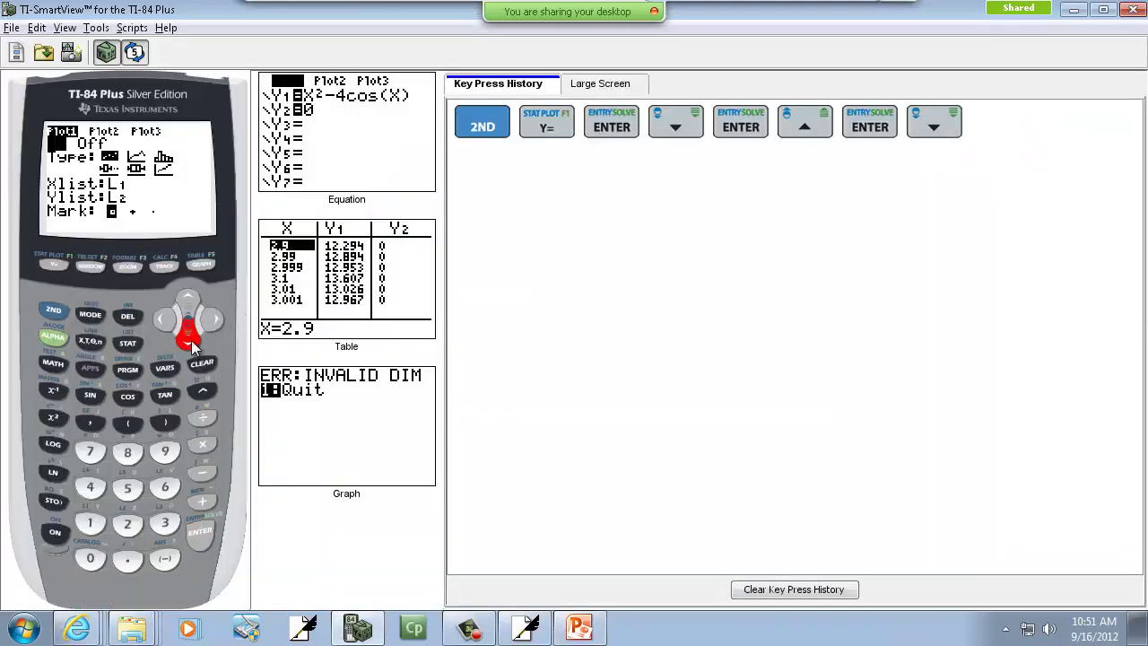
left_click(215, 316)
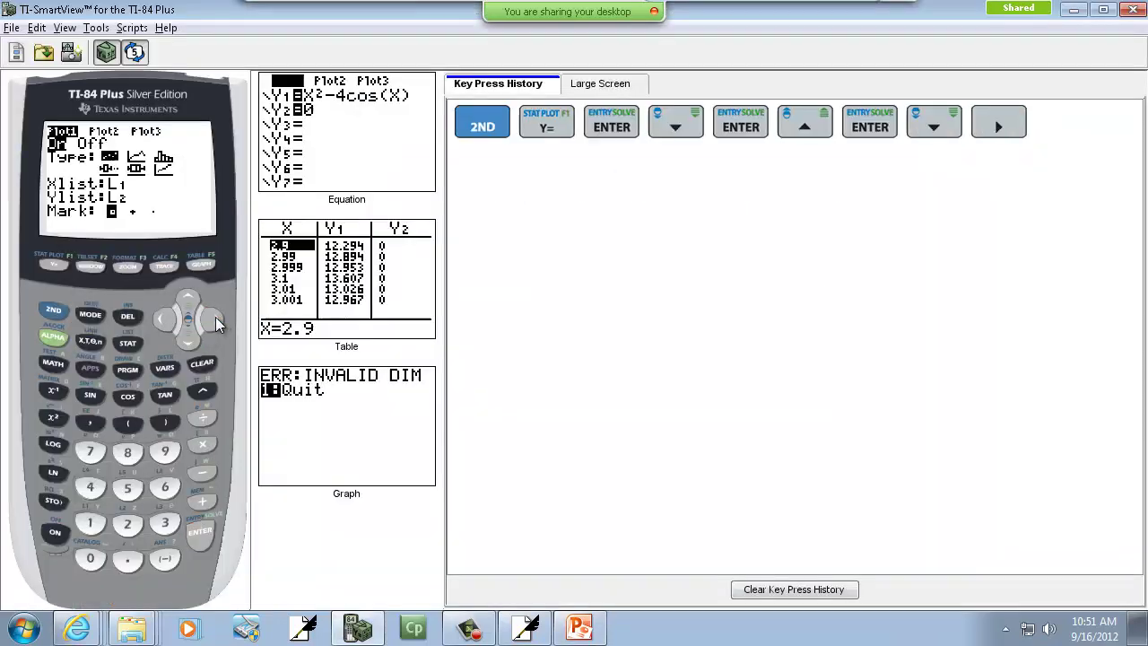
left_click(215, 316)
left_click(216, 317)
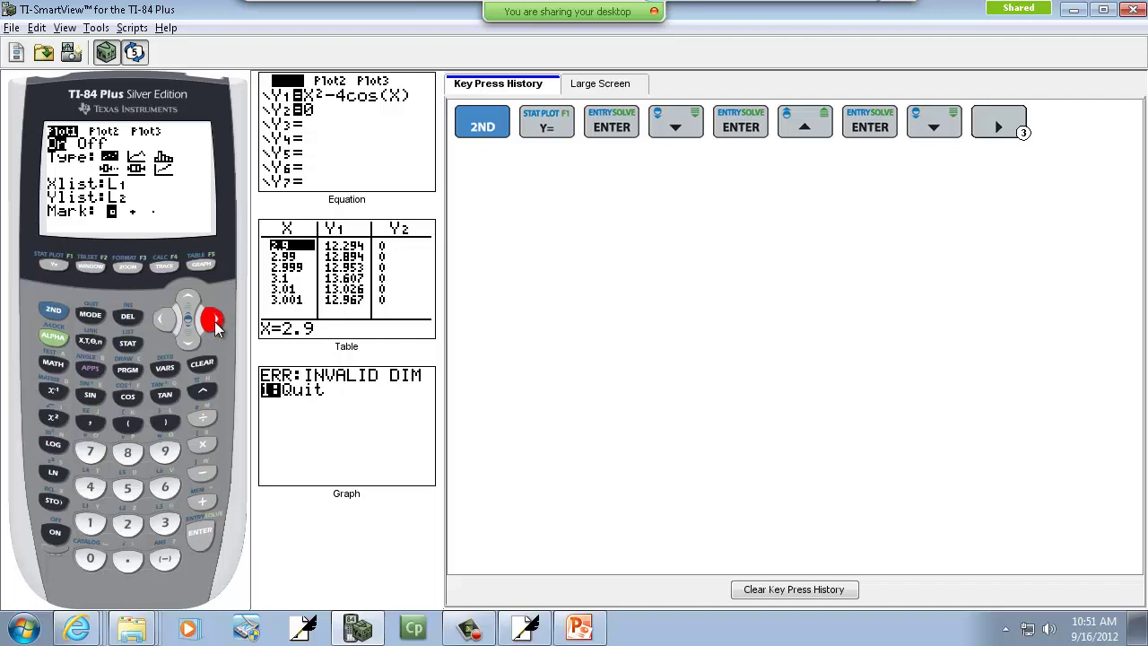
left_click(216, 328)
left_click(201, 536)
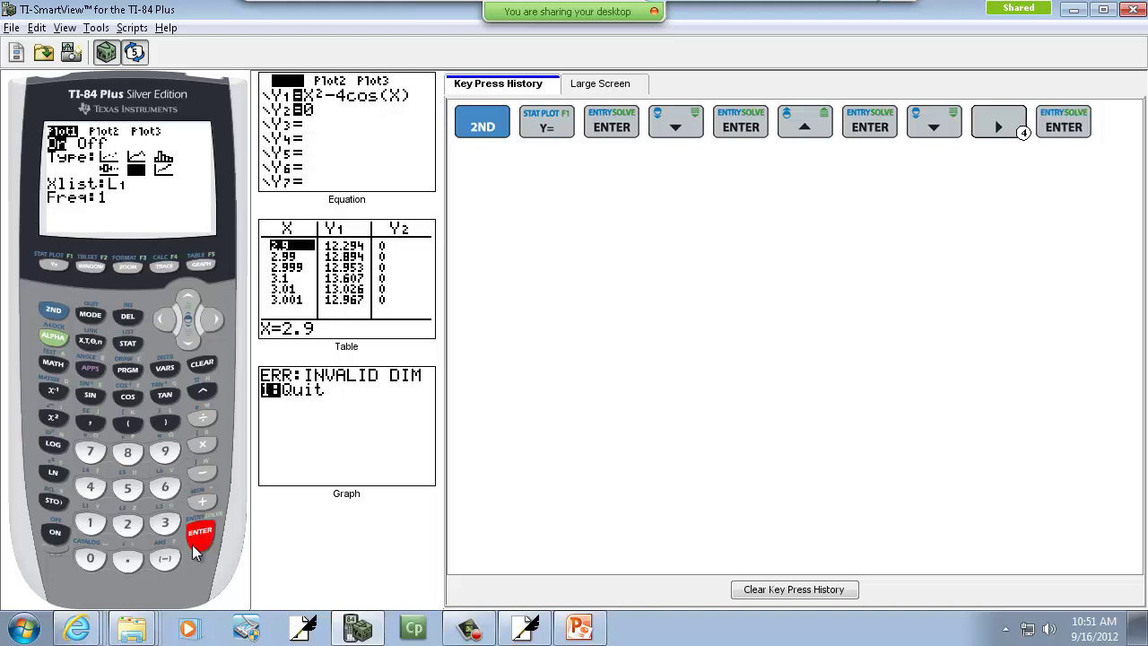
key("alt+Tab")
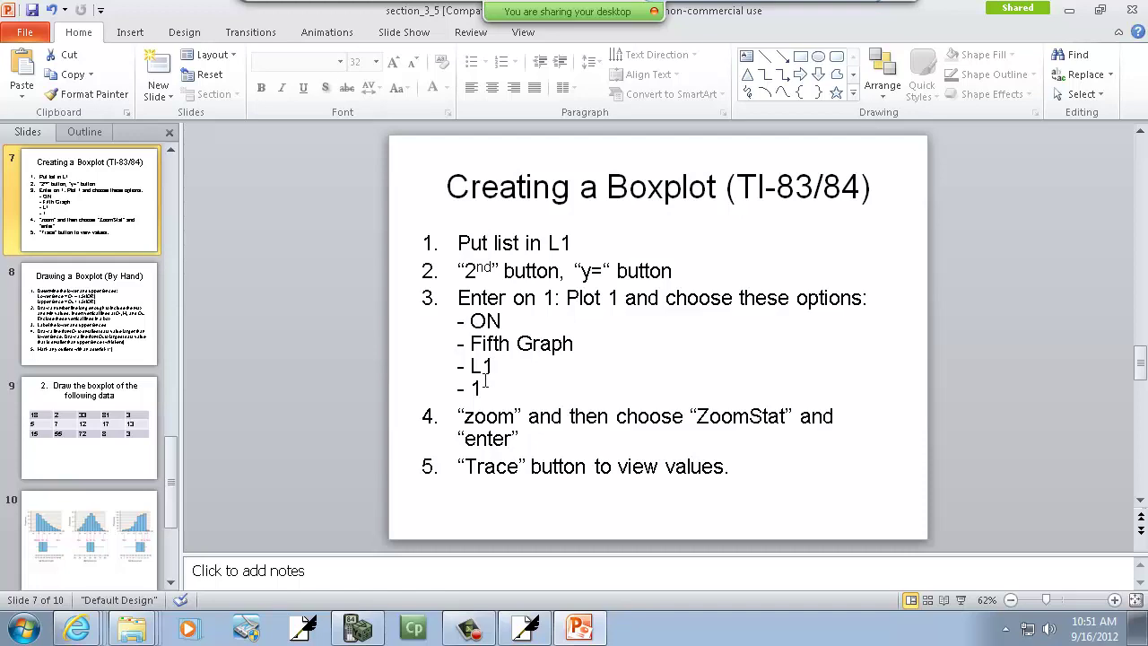
key("alt+Tab")
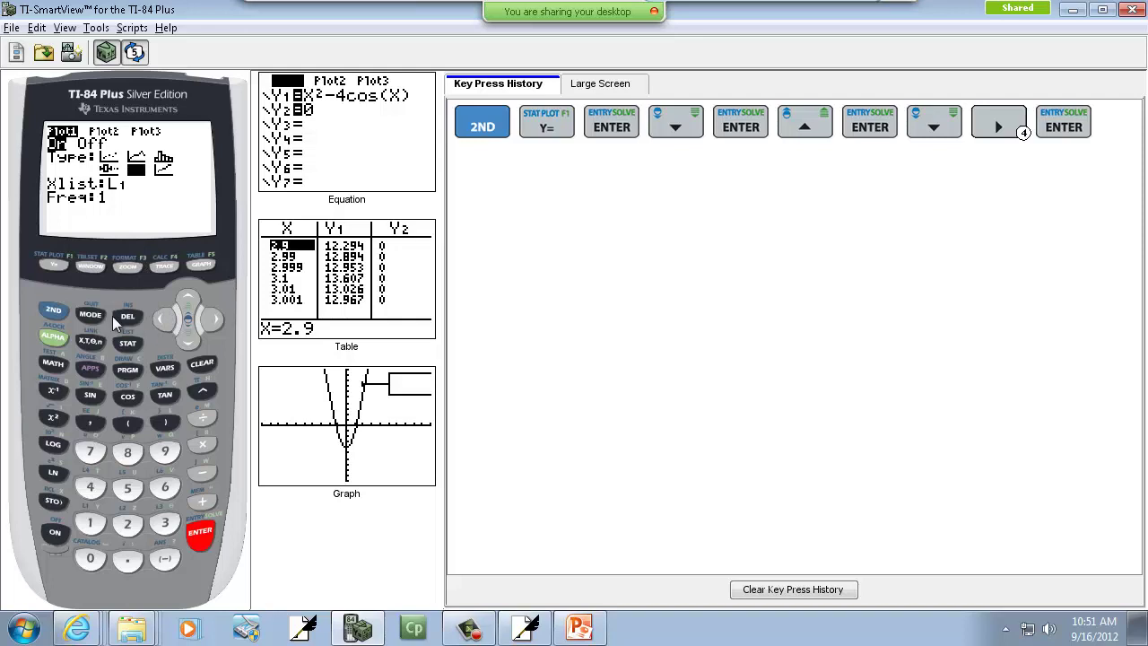
Clear the Y1 equation from the Y= list
left_click(55, 266)
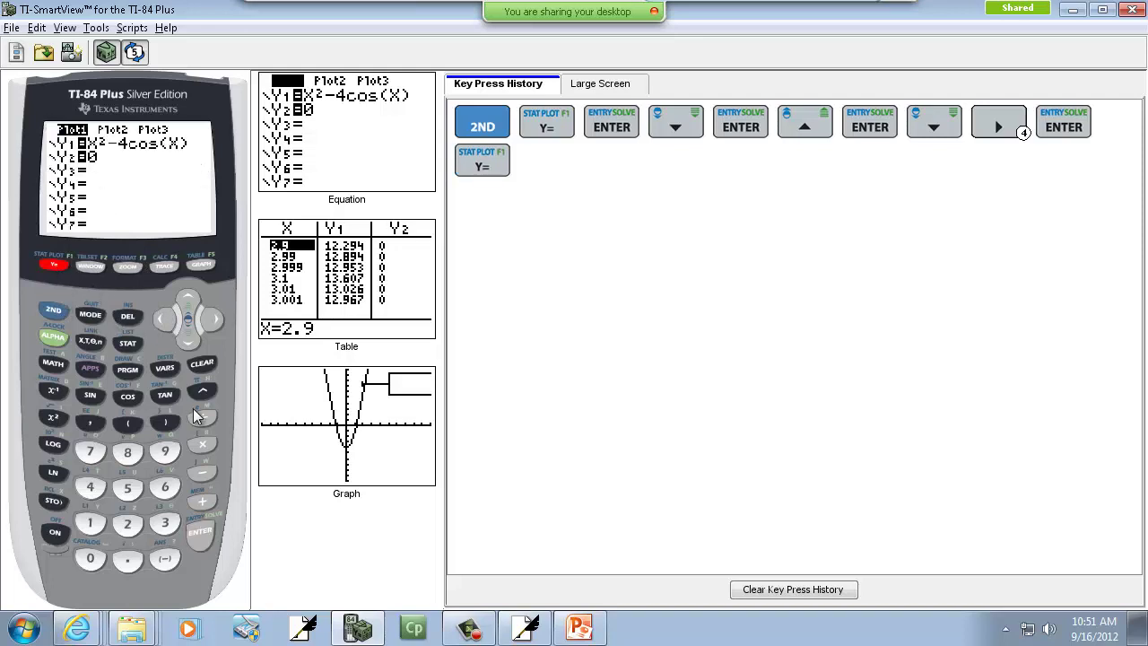
left_click(203, 366)
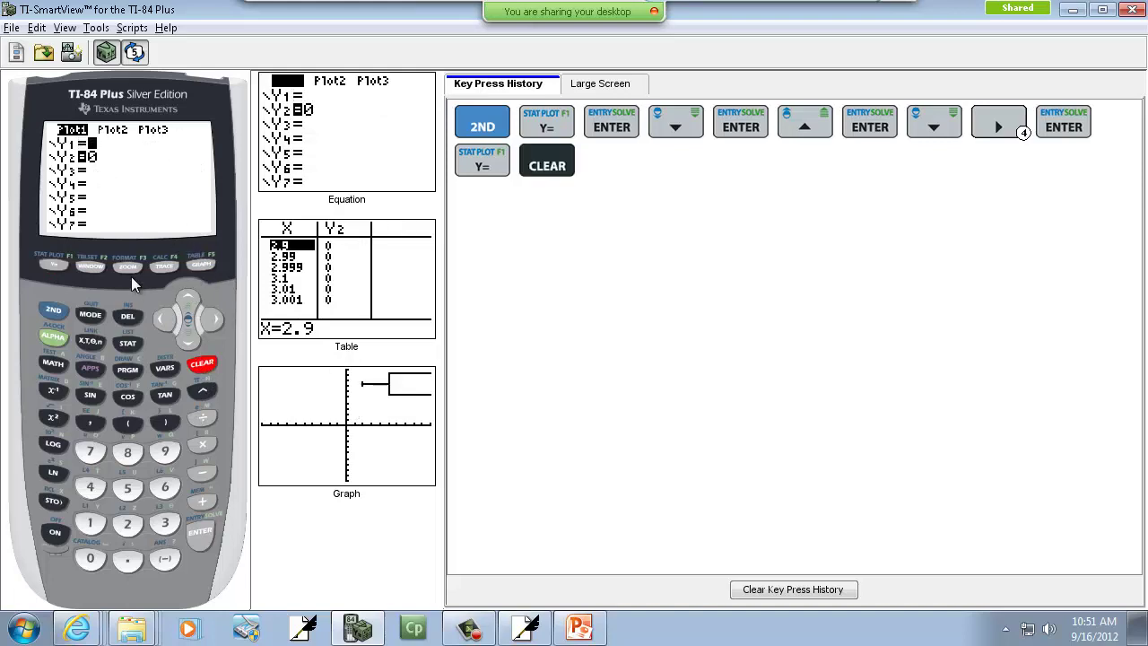
key("alt+Tab")
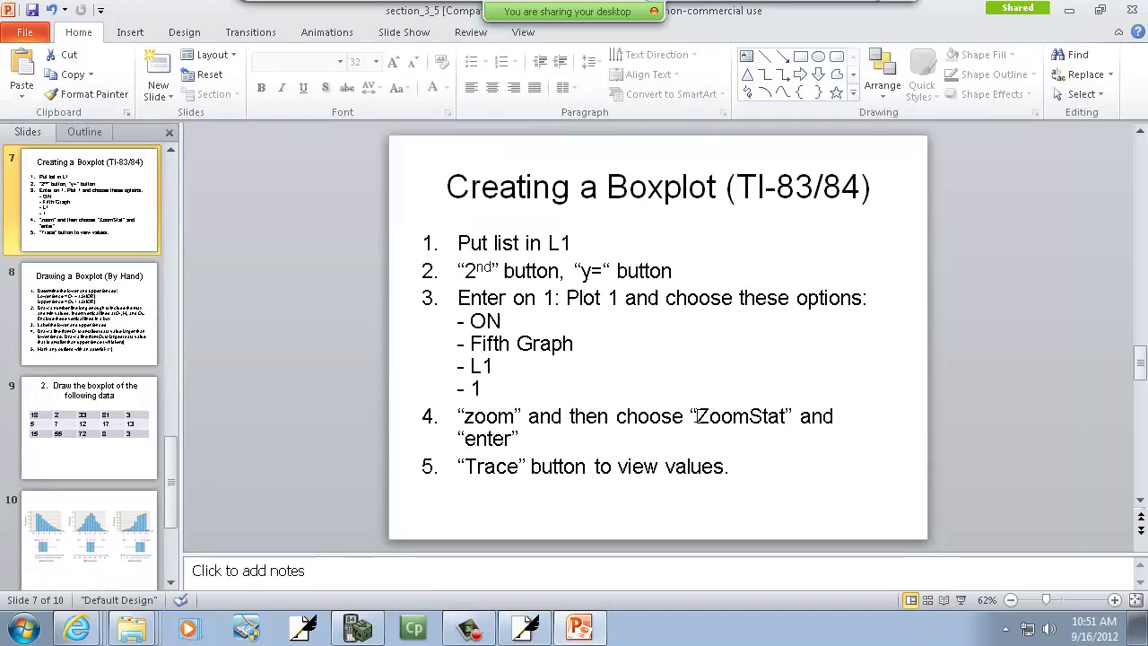
key("alt+Tab")
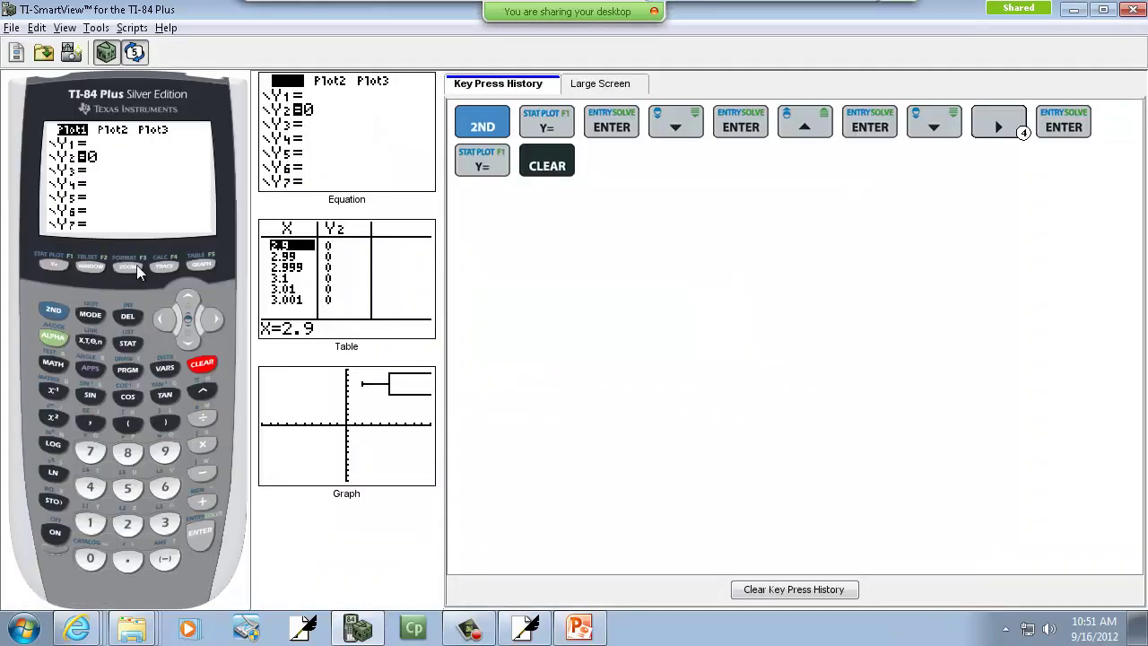
Run 9:ZoomStat to draw the L1 boxplot fitted to the data
left_click(136, 263)
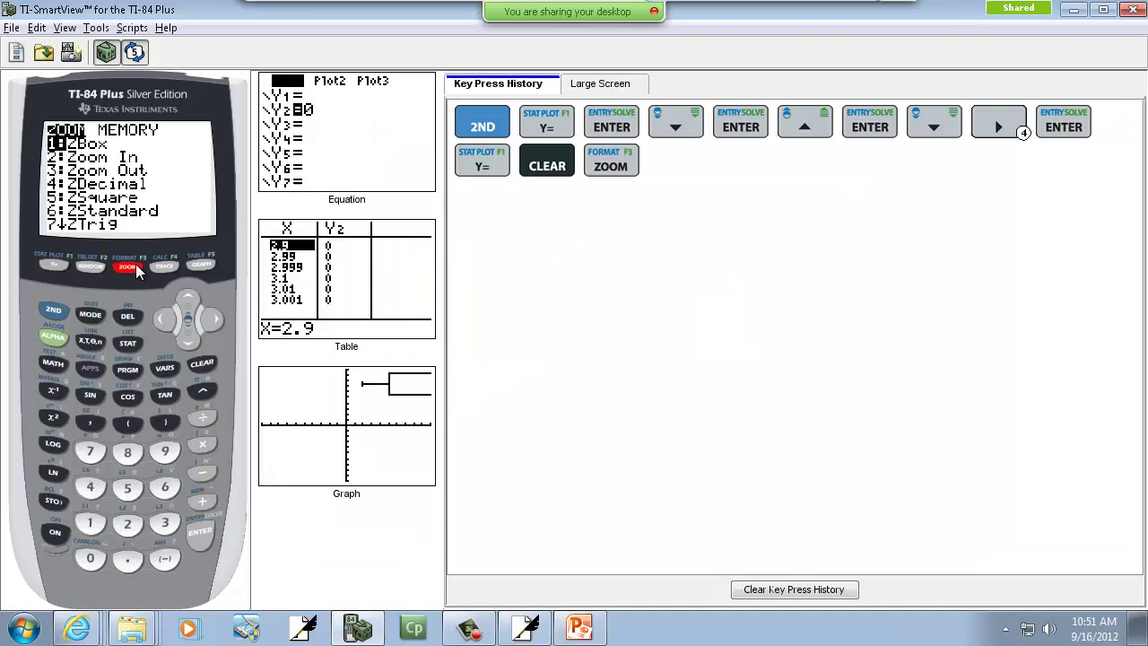
left_click(182, 298)
left_click(183, 298)
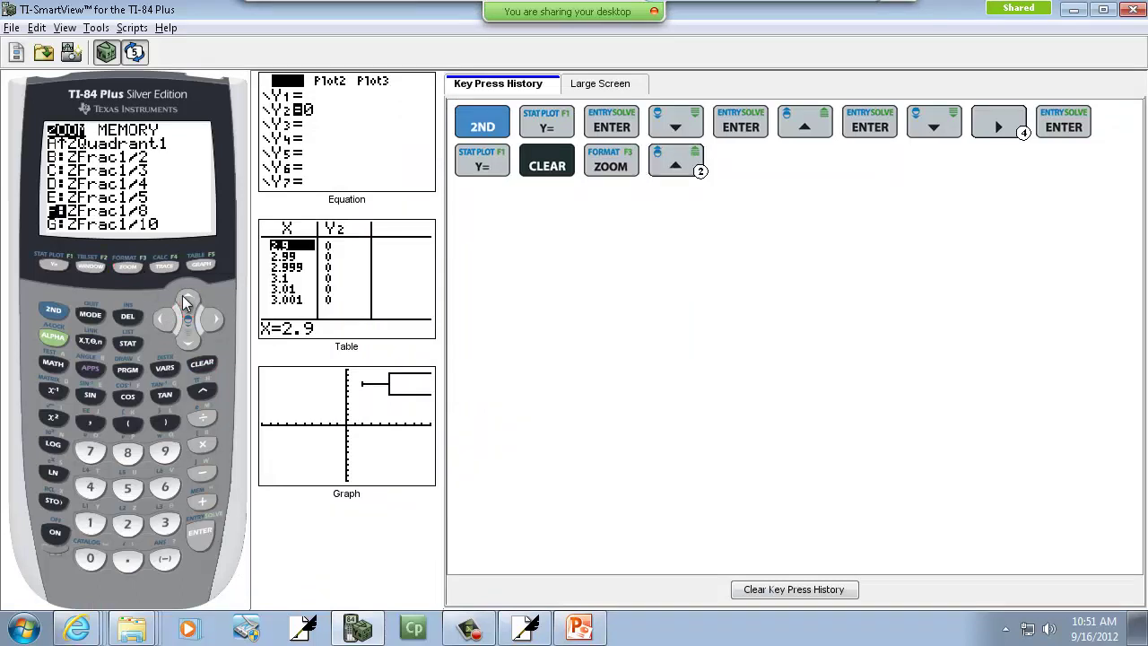
left_click(185, 300)
left_click(186, 300)
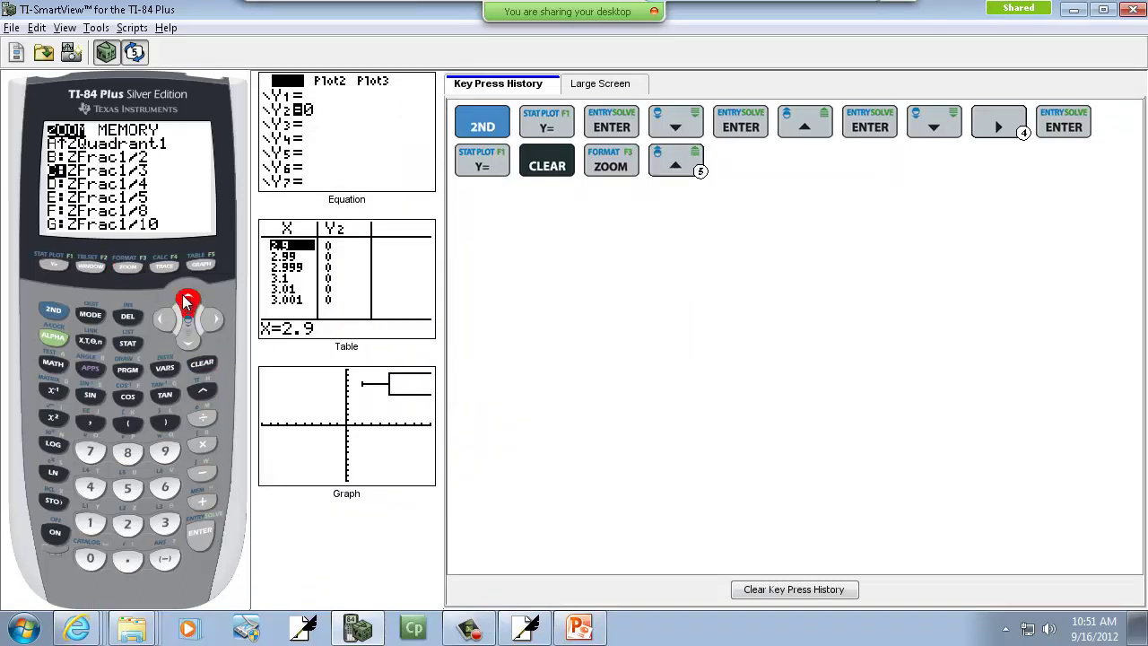
left_click(186, 300)
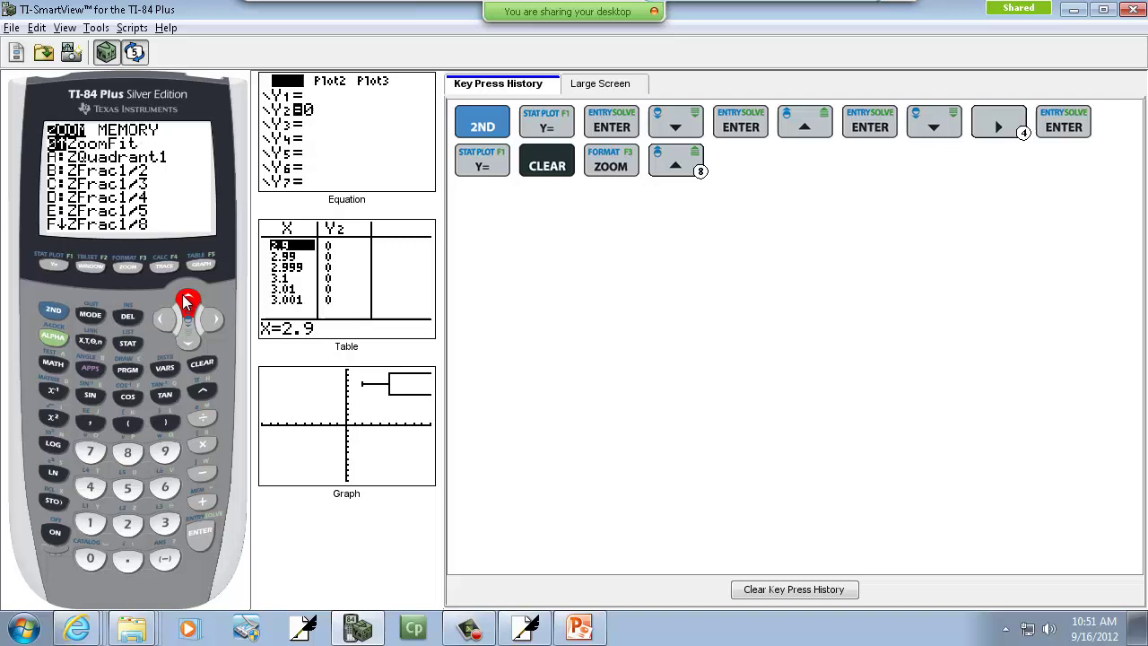
left_click(185, 301)
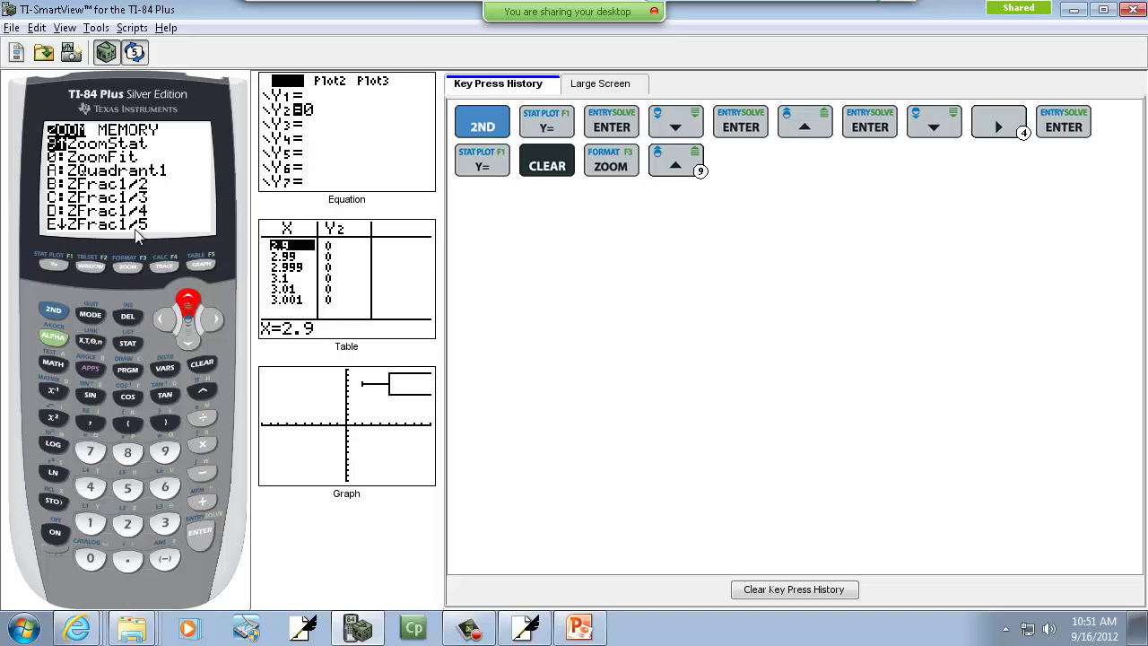
left_click(202, 538)
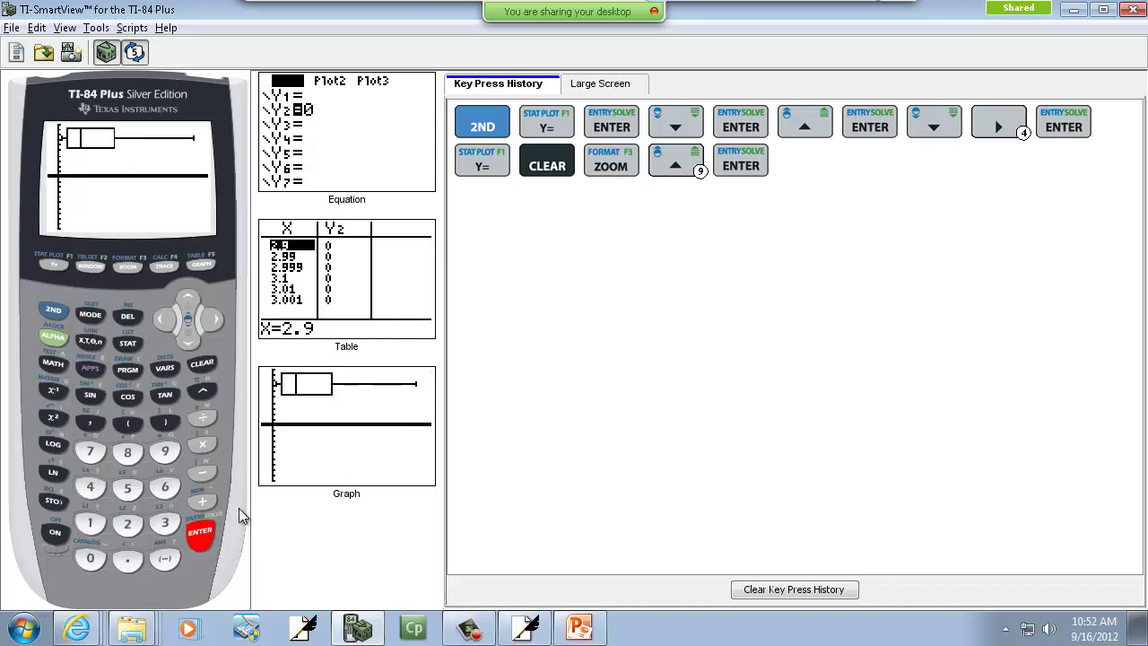
key("alt+Tab")
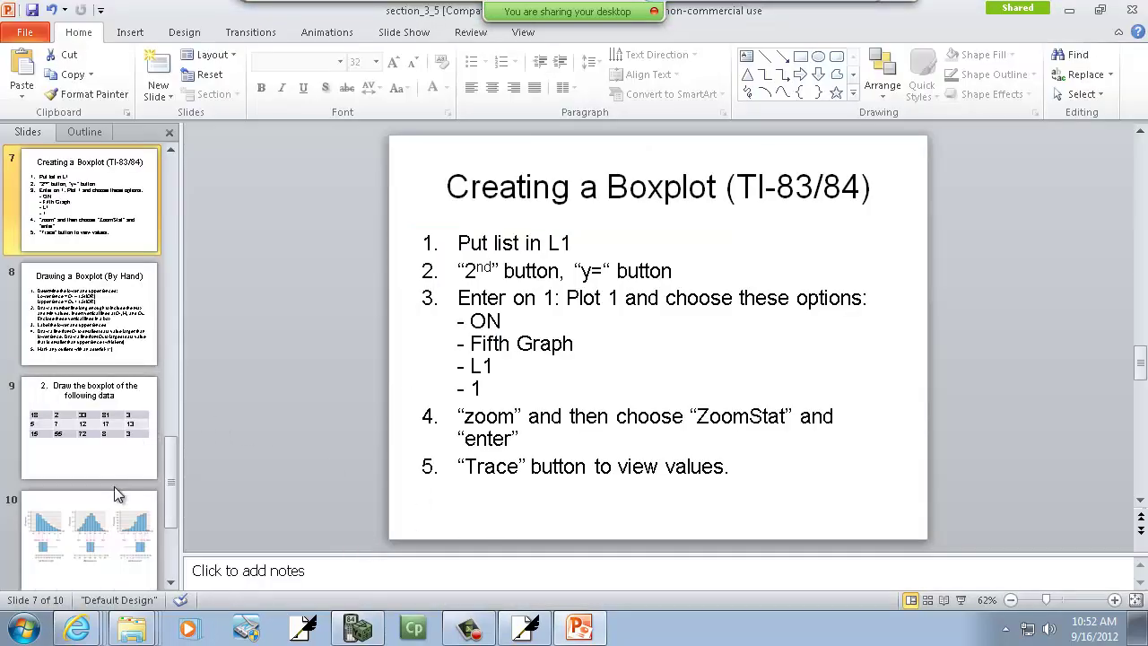
Present slide 10's skewed-right, symmetric and skewed-left histograms with boxplots, then end the show
left_click(107, 542)
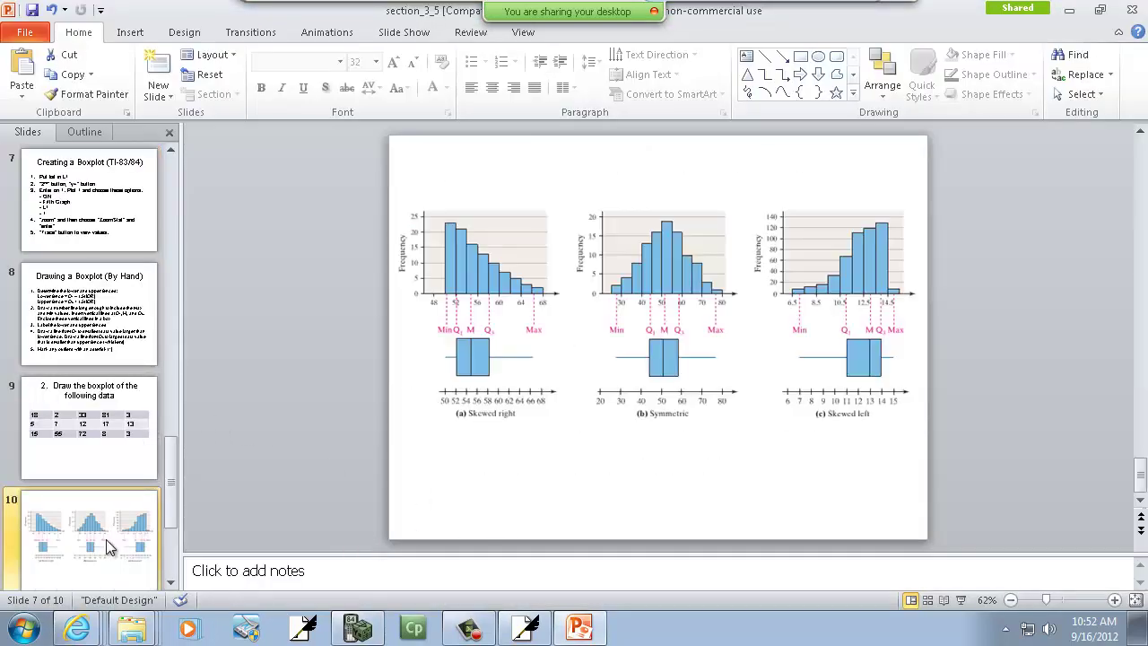
left_click(170, 582)
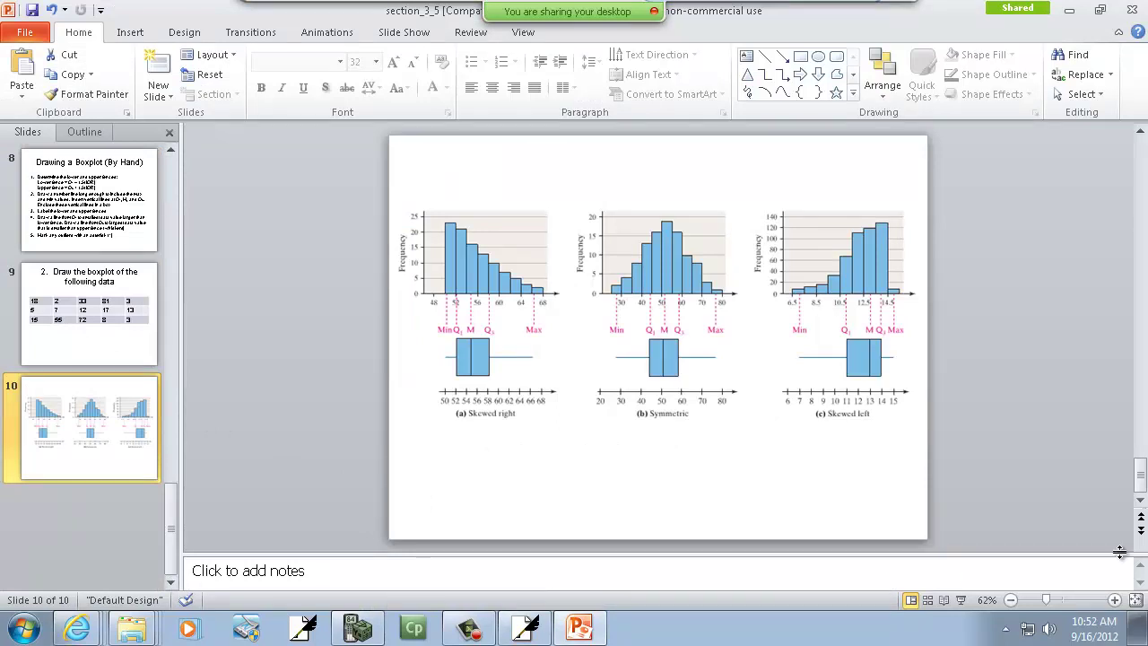
left_click(960, 599)
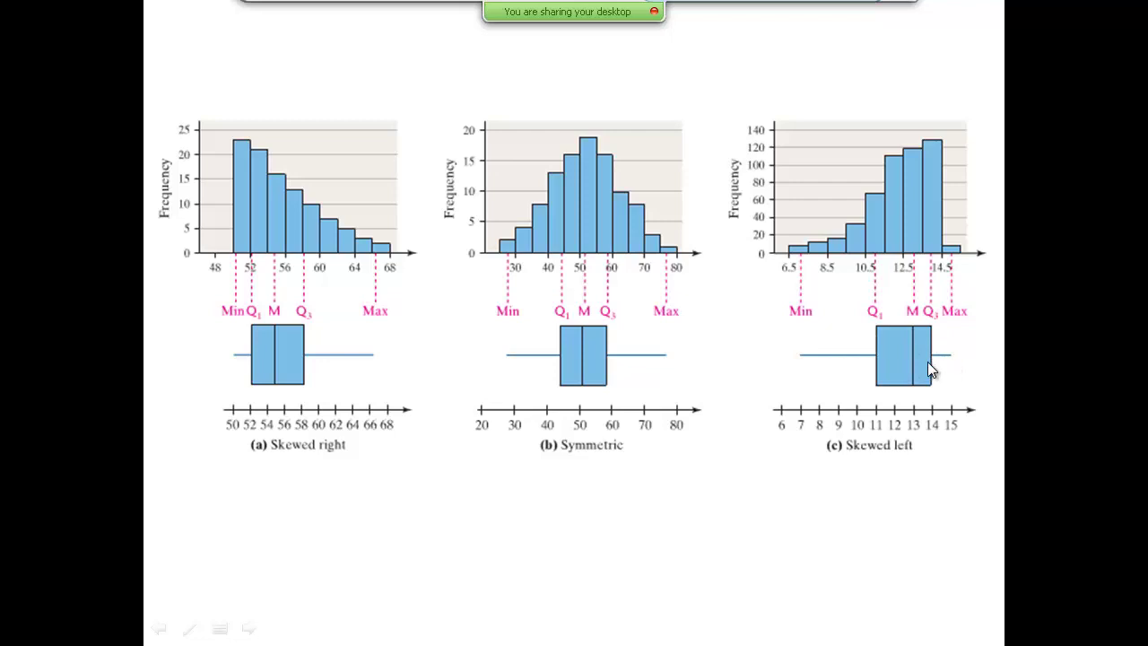
right_click(768, 441)
left_click(804, 435)
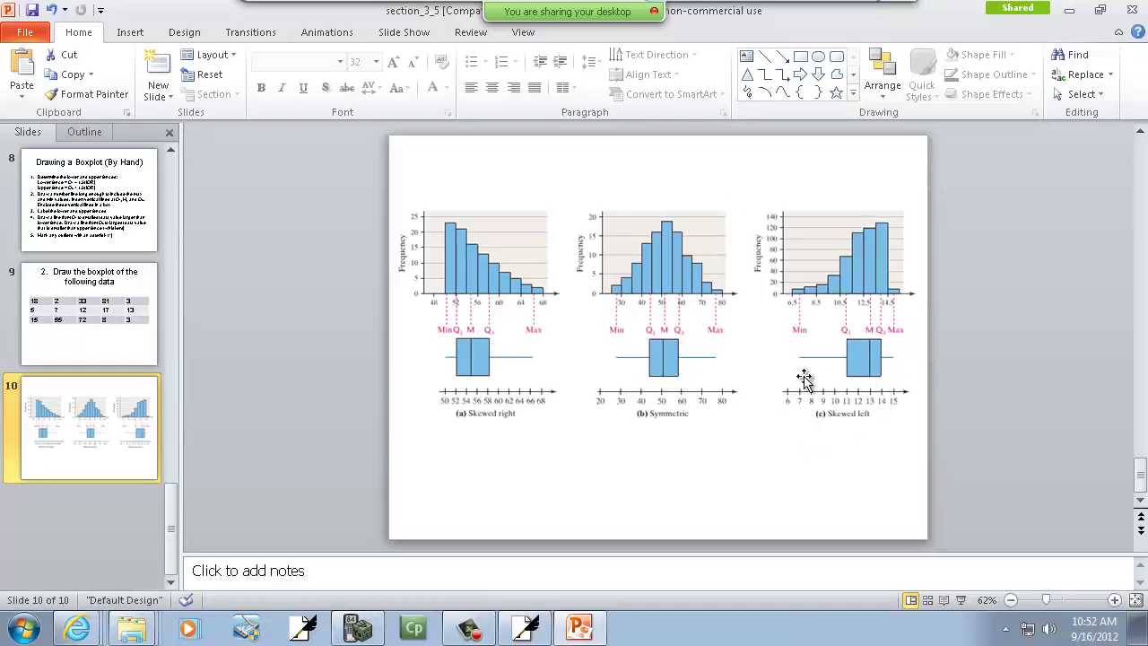
key("alt+Tab")
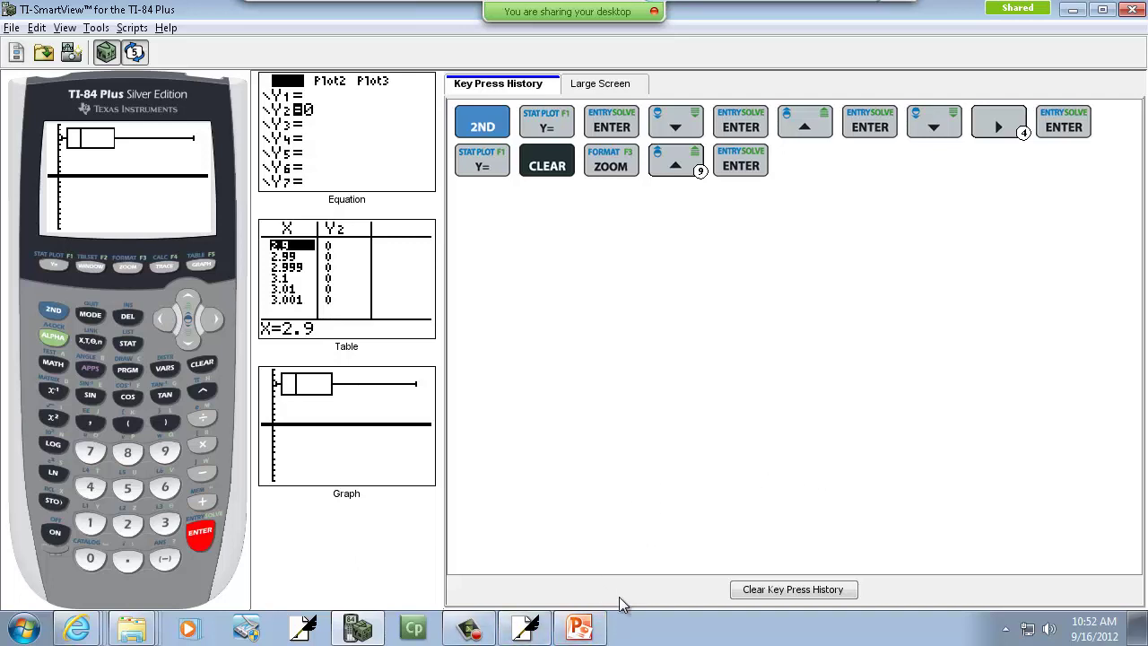
left_click(578, 627)
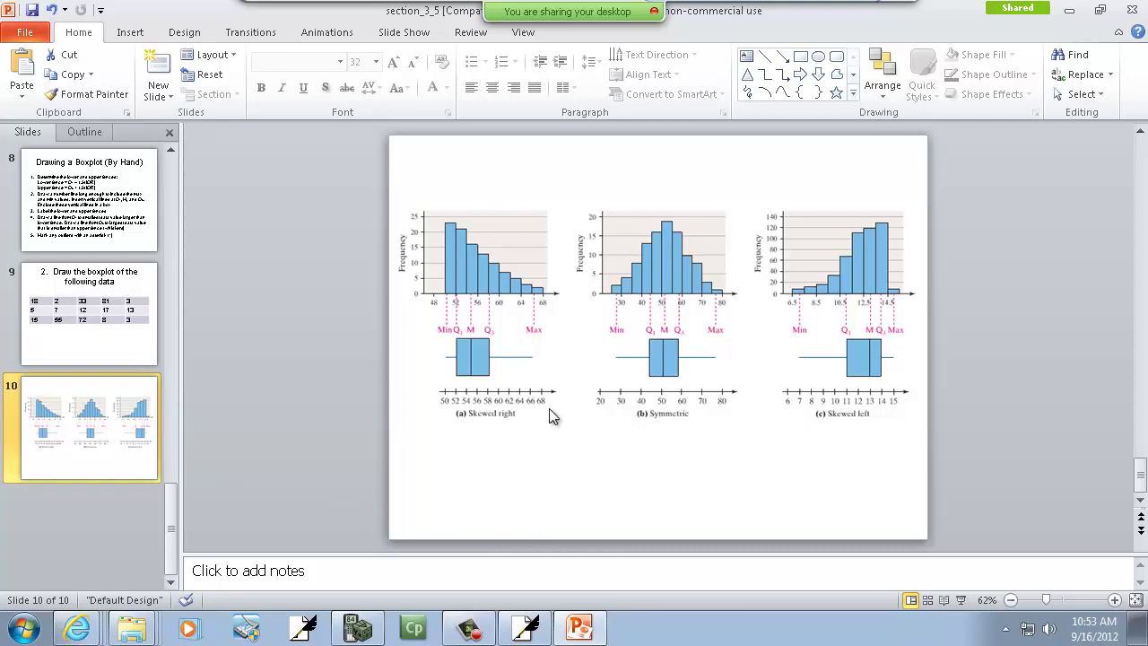
Stop the WebEx server recording and confirm it
mouse_move(567, 10)
left_click(787, 24)
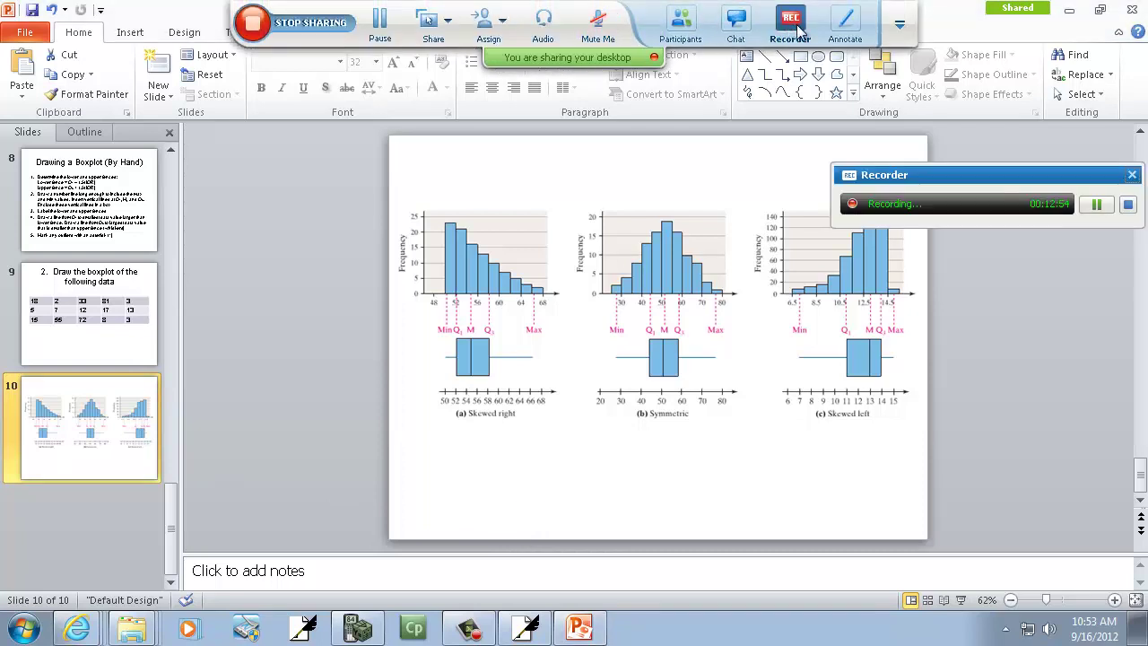
left_click(1128, 205)
left_click(639, 378)
Stop sharing the desktop and end the meeting for all participants
mouse_move(628, 13)
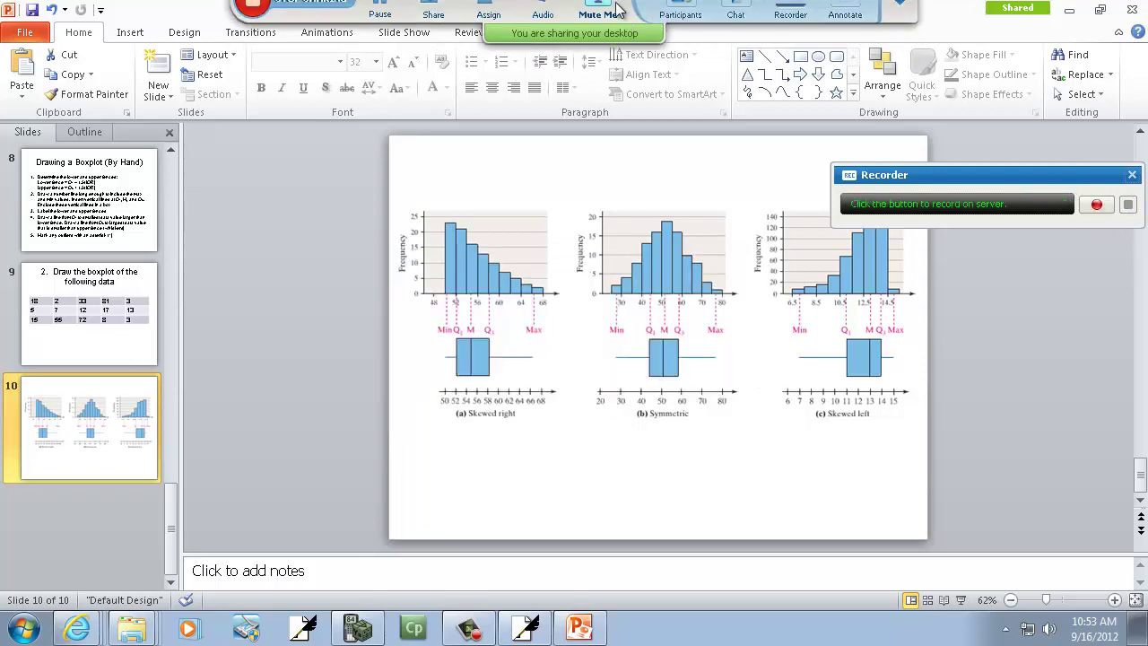
left_click(254, 24)
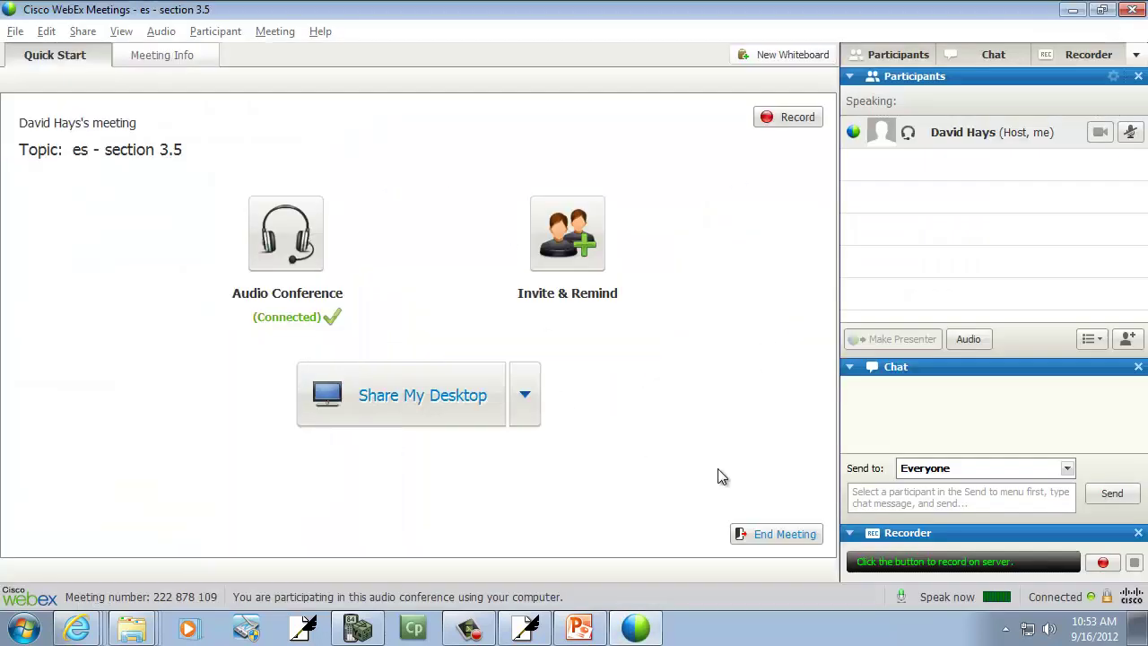
left_click(775, 537)
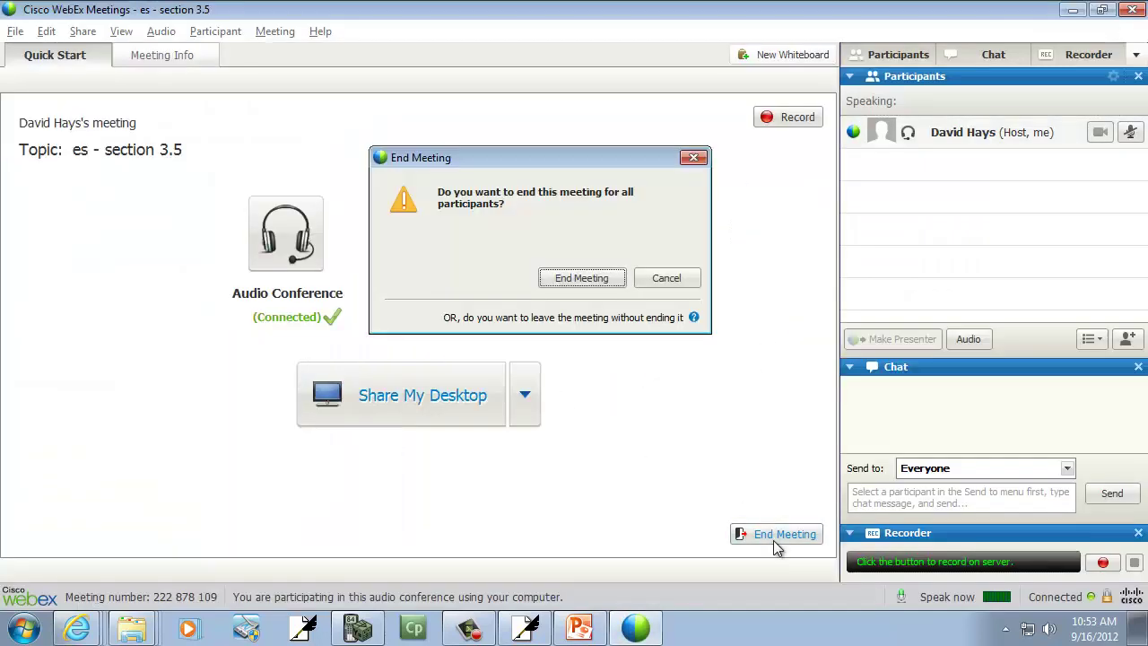
left_click(581, 279)
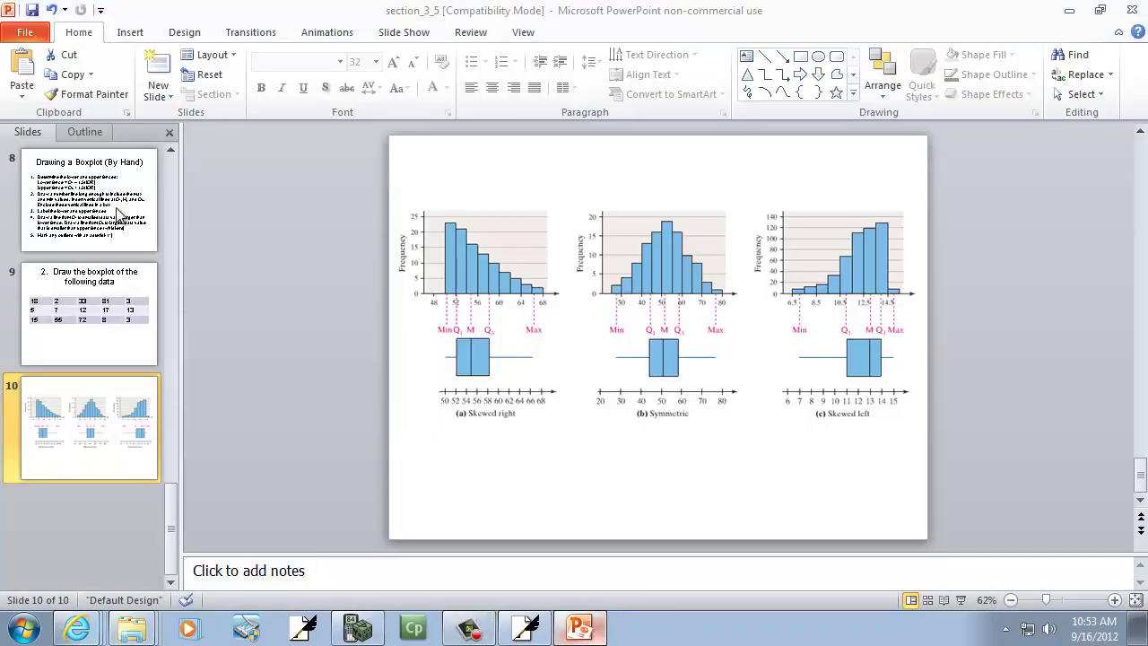
Restore PowerPoint and select the title slide, 'The Five Number Summary and Boxplots'
left_click(573, 631)
right_click(571, 627)
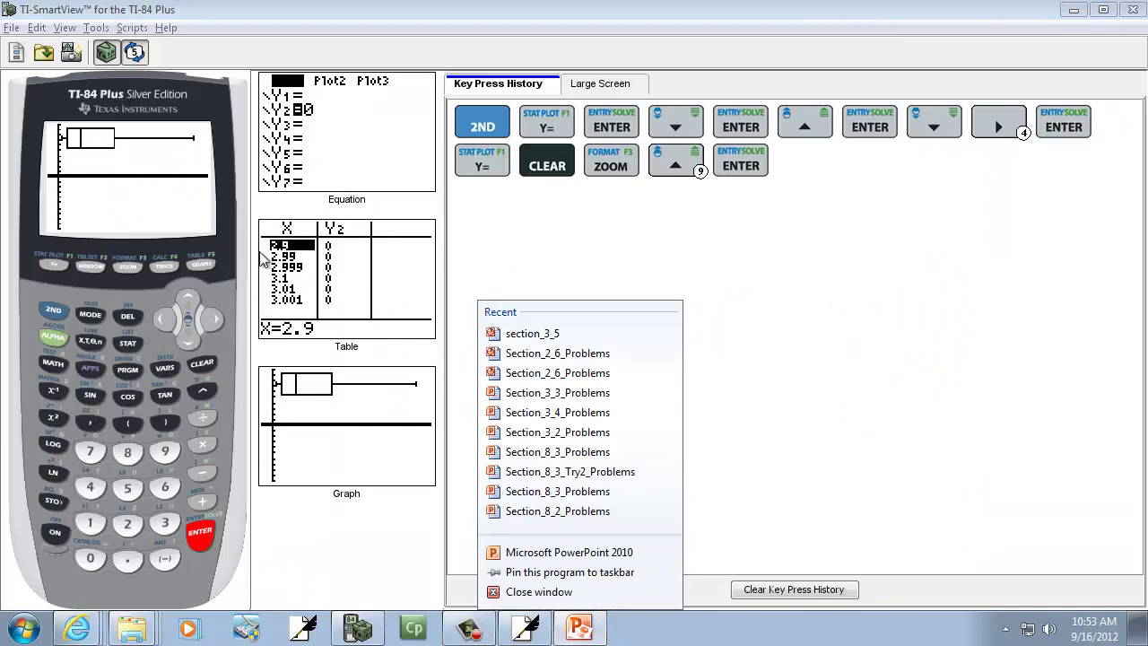
left_click(581, 630)
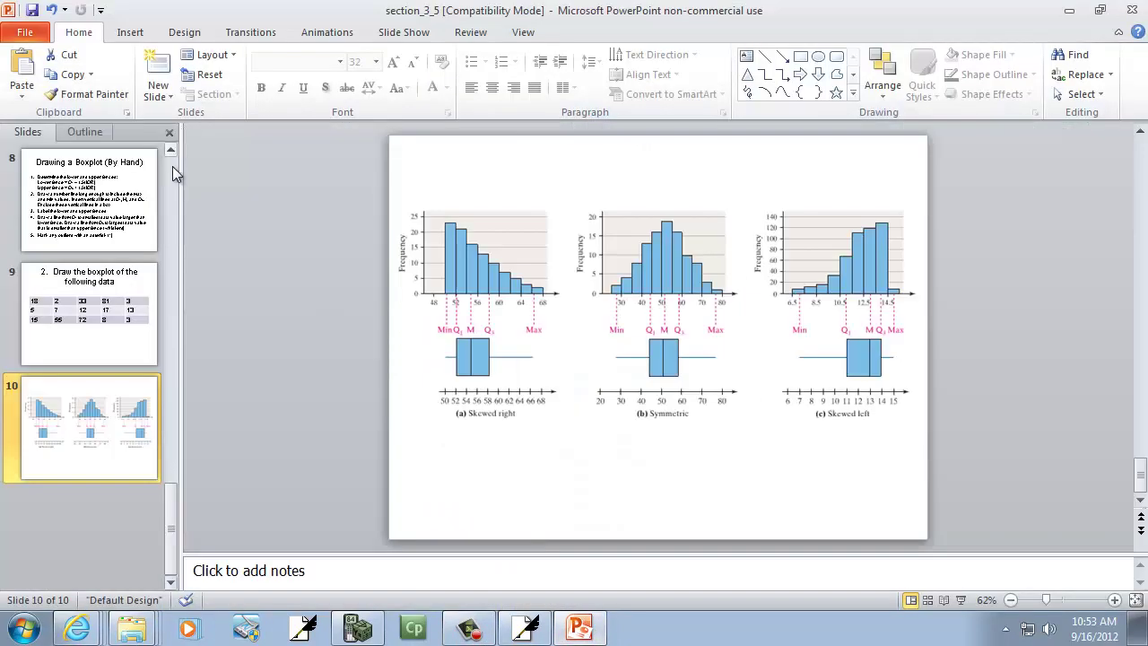
scroll(171, 172, "up", 10)
left_click(163, 197)
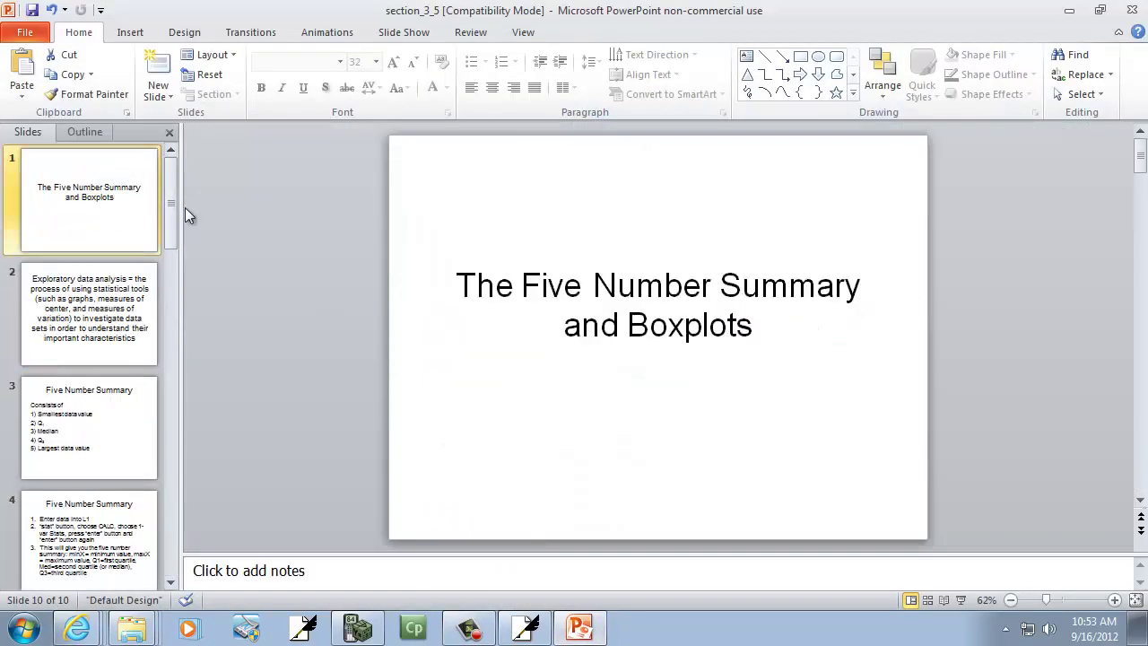